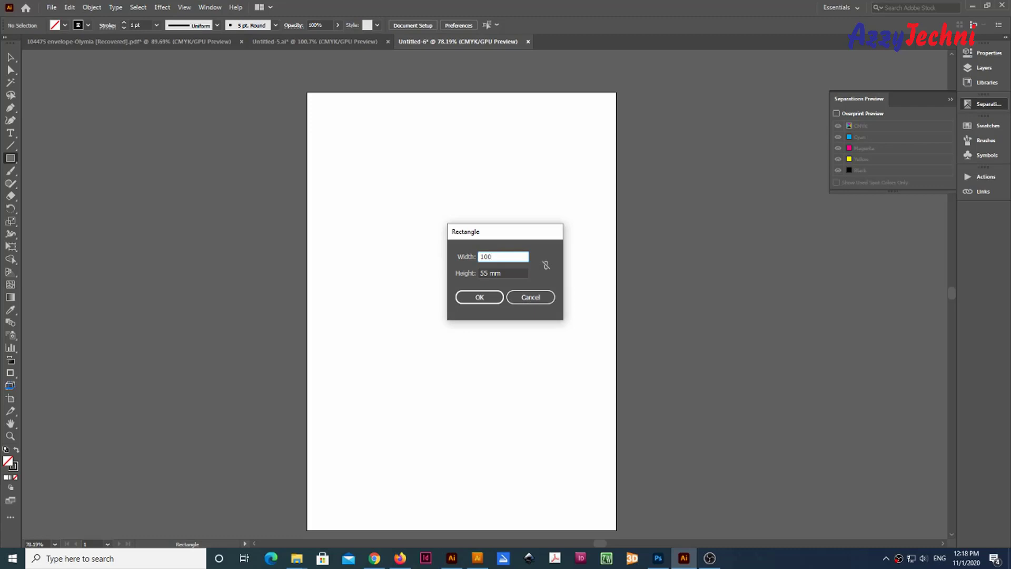
Step: Create a rectangle 100 mm wide and 80 mm high on the artboard and give it a red stroke
key("Tab")
type("8")
key("Return")
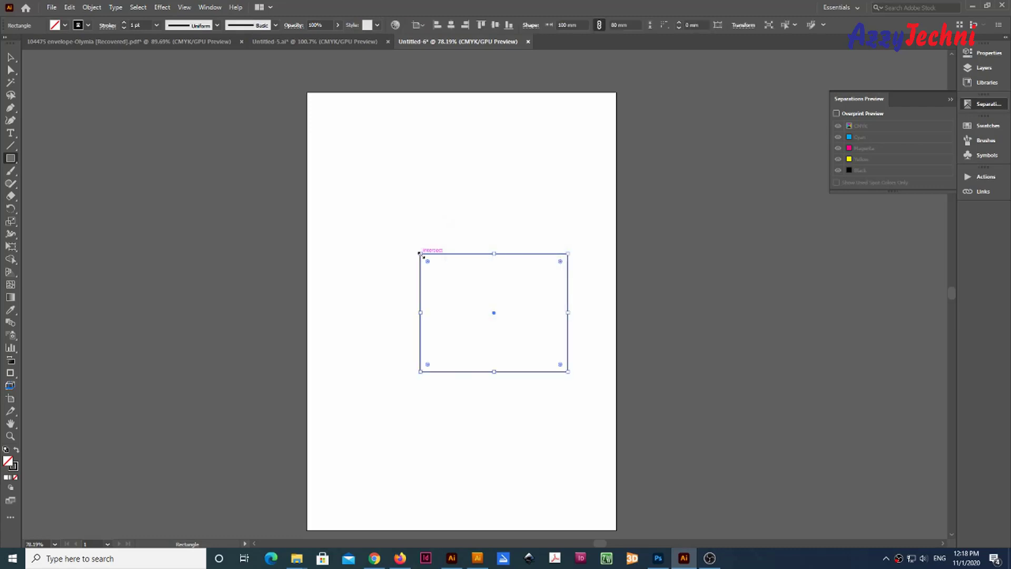
left_click(10, 57)
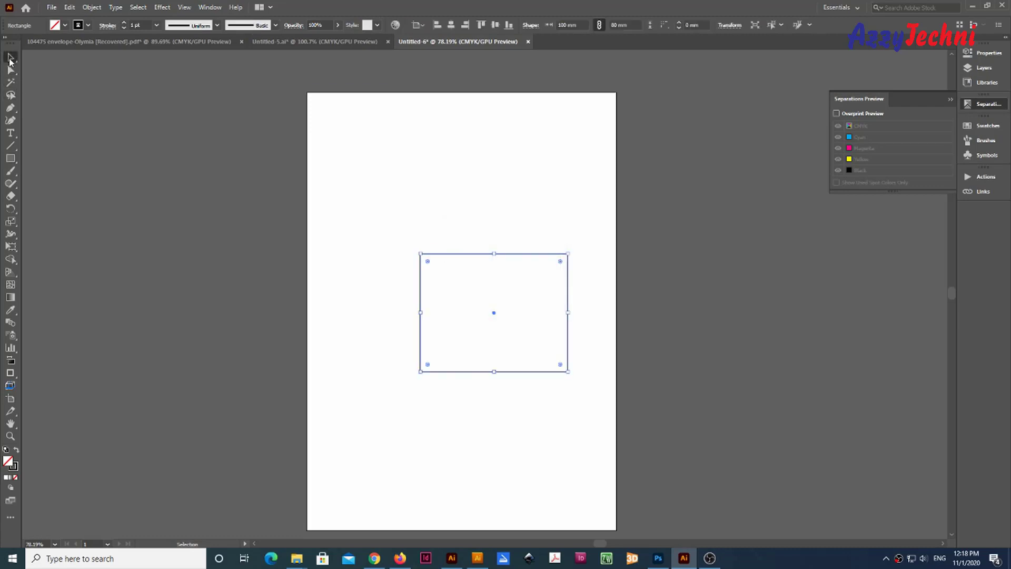
left_click(993, 130)
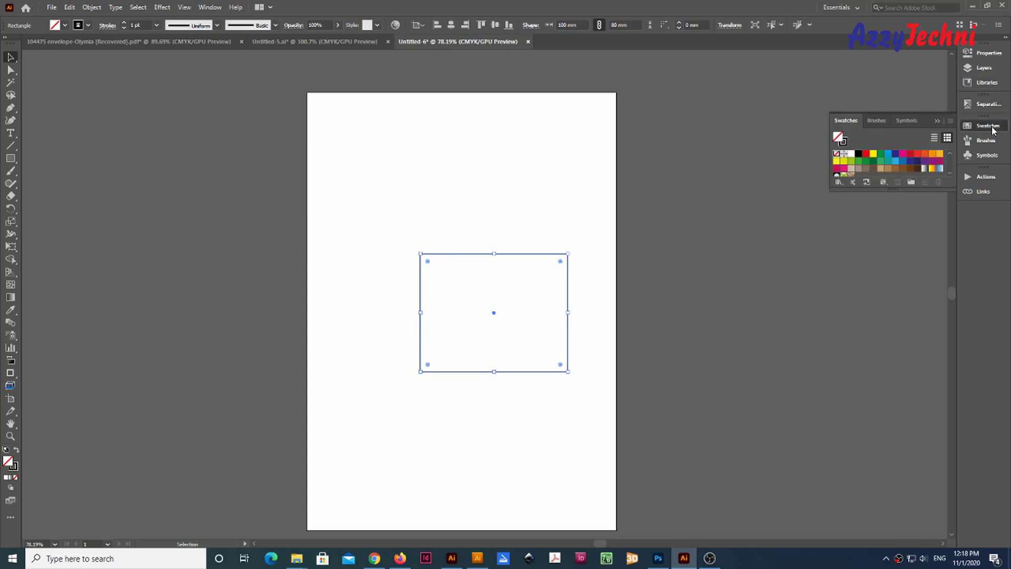
left_click(866, 155)
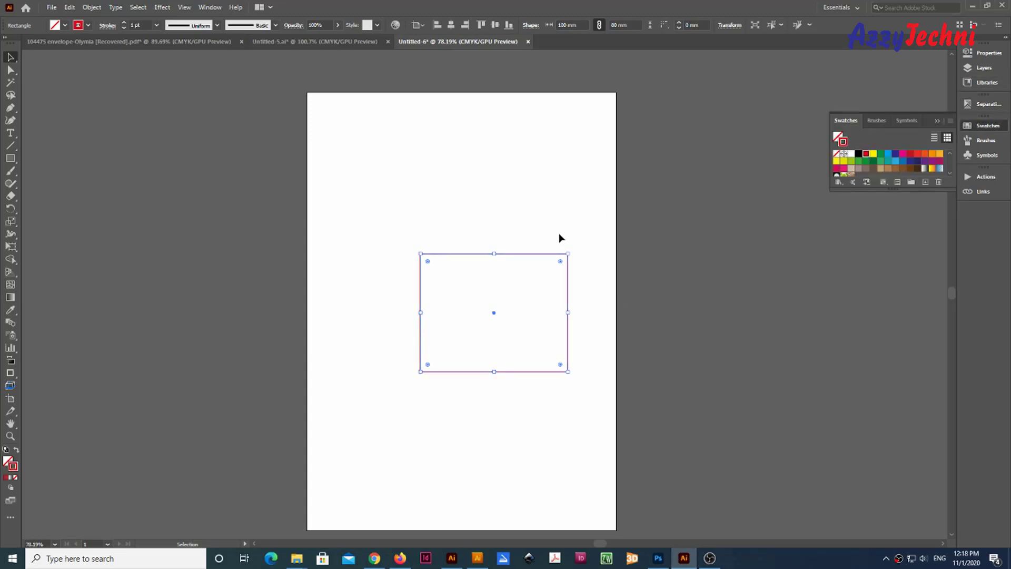
left_click(299, 331)
Step: Enlarge the artboard to about 451 × 356 mm by moving its lower-right corner
key("shift+o")
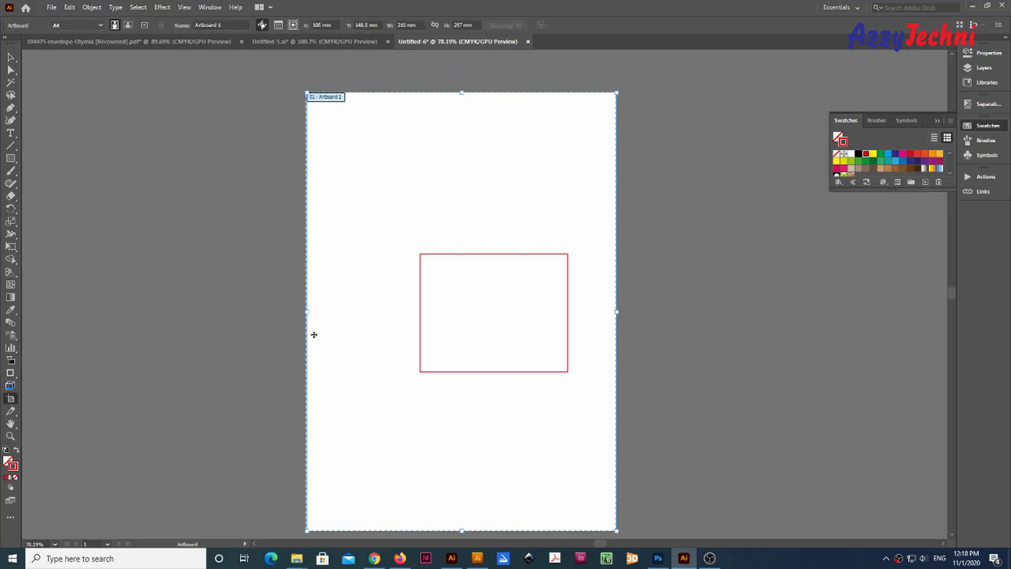
left_click_drag(419, 366, 298, 255)
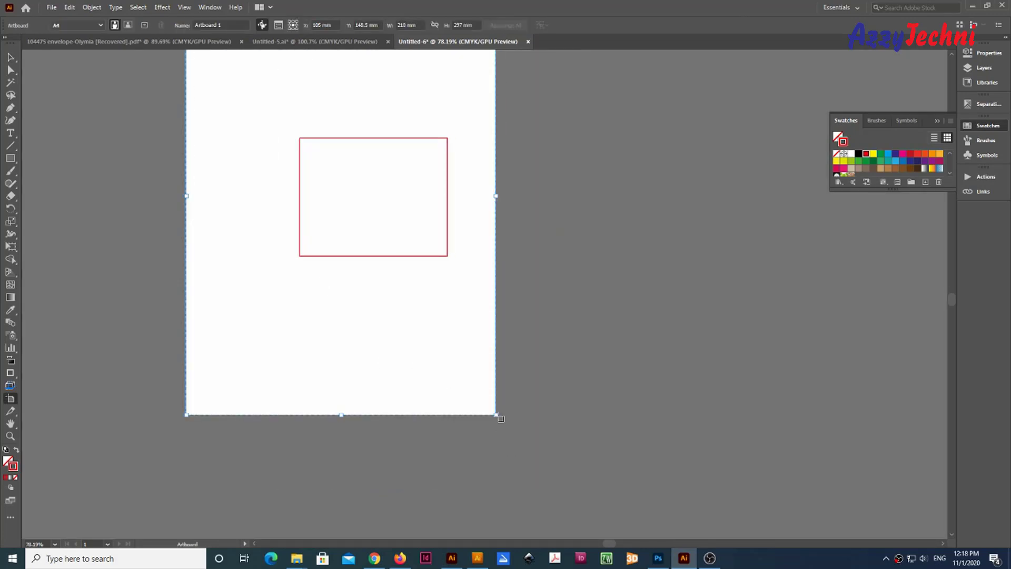
left_click_drag(497, 416, 852, 501)
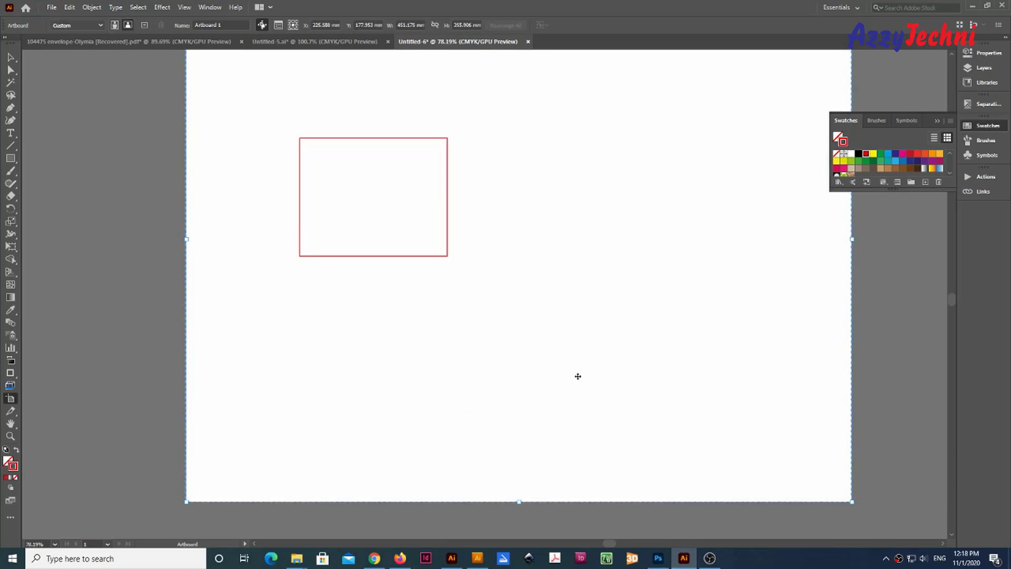
key("Escape")
Step: Duplicate the rectangle flush against its right edge and set the copy's width to 80 mm
scroll(438, 305, "up", 3)
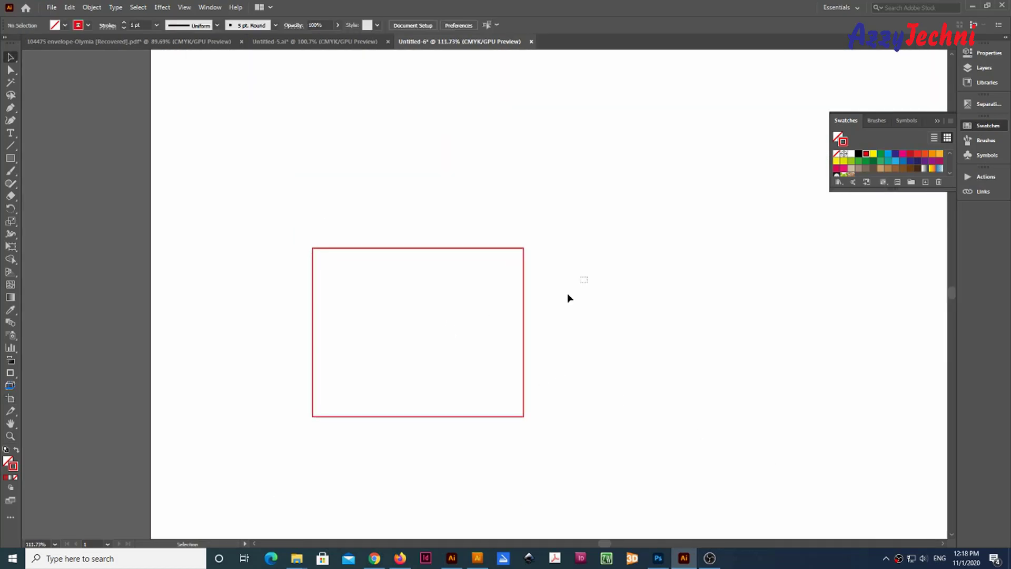
left_click_drag(314, 293, 525, 294)
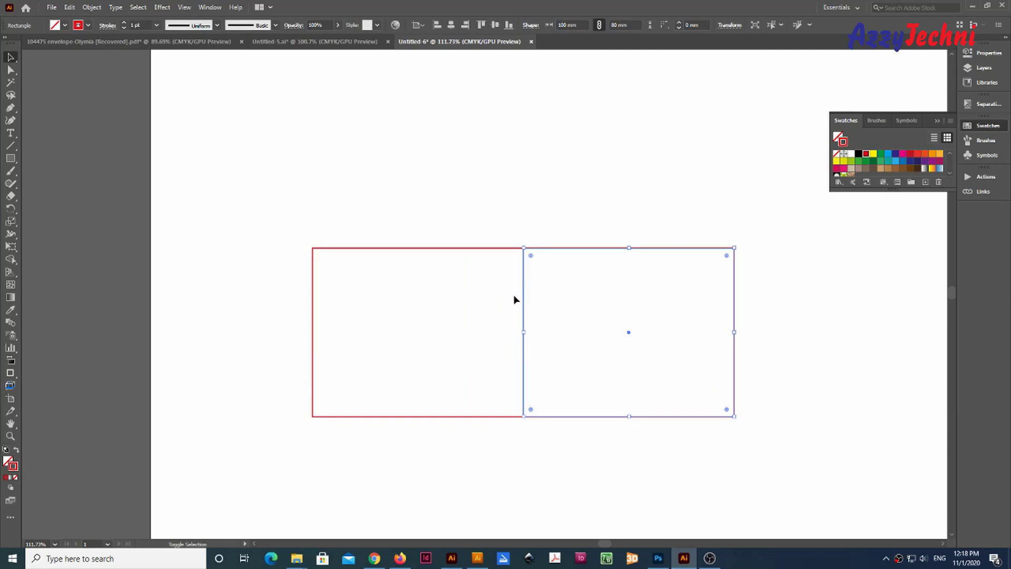
left_click(730, 24)
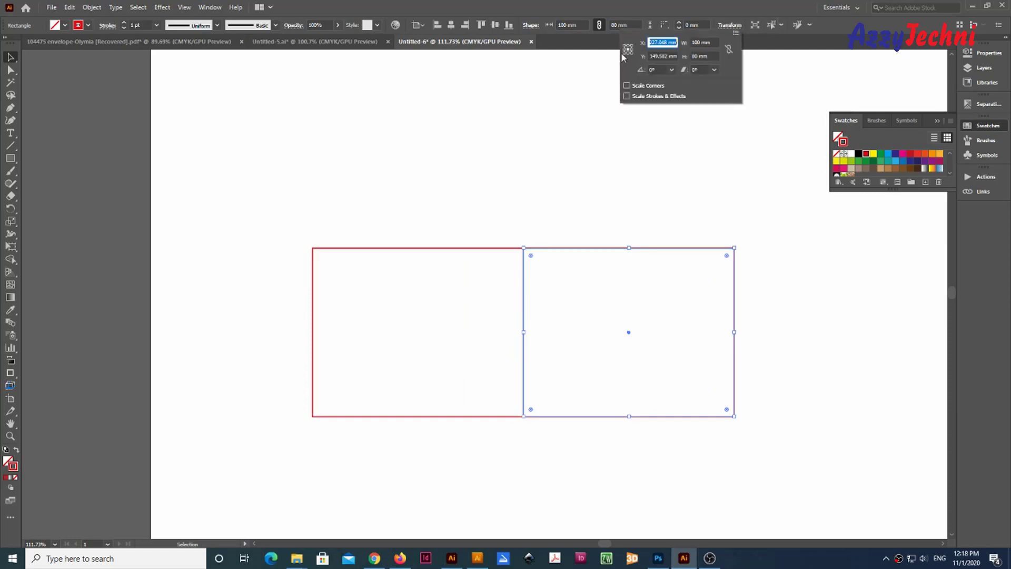
left_click(706, 42)
type("80")
key("Return")
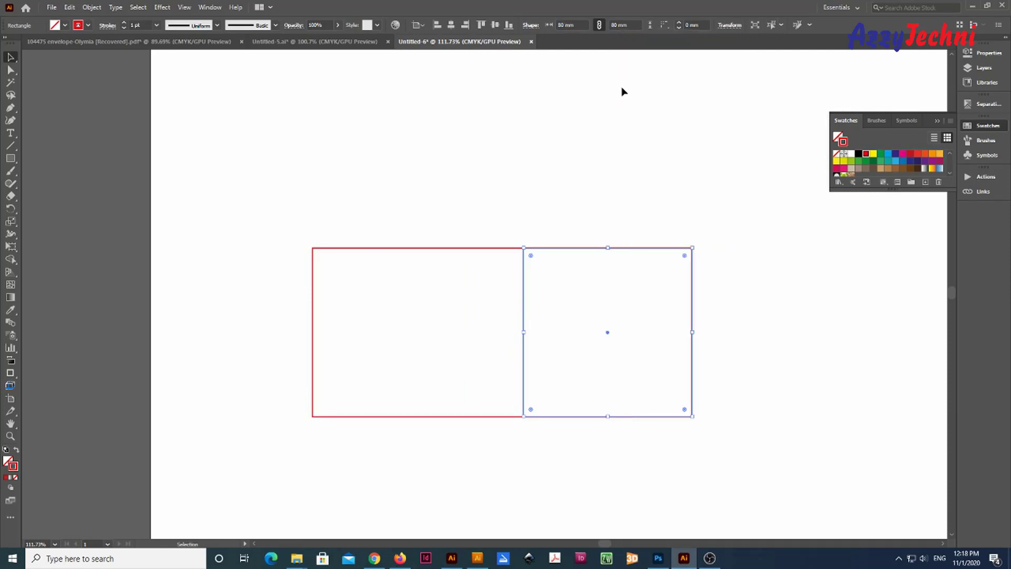
Step: Move both panels together further left and place a duplicate of the pair flush against their right edge
left_click_drag(406, 154, 594, 417)
left_click(594, 417)
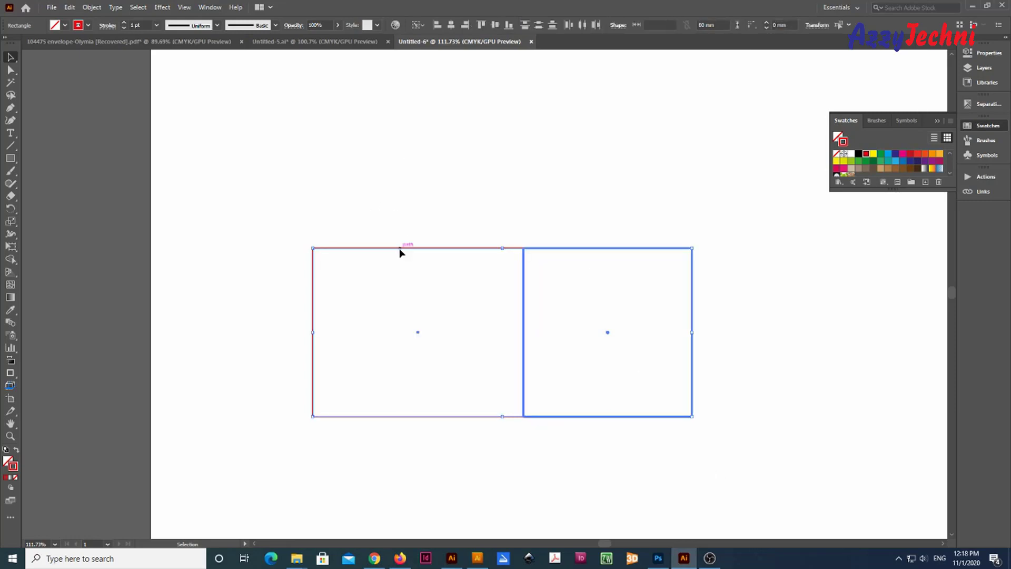
left_click_drag(399, 249, 323, 284)
left_click_drag(238, 327, 619, 318)
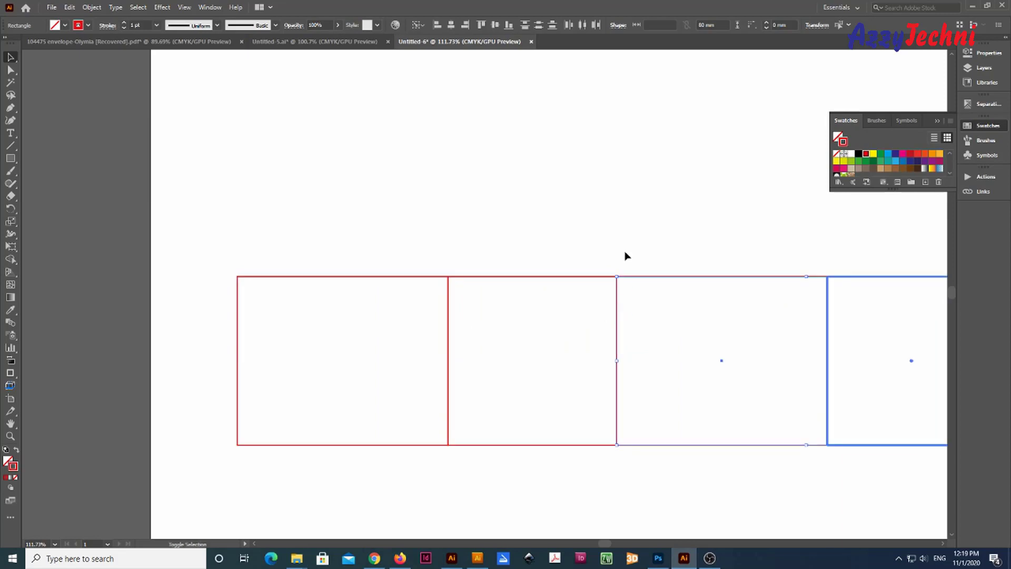
left_click(625, 255)
left_click_drag(677, 235, 632, 219)
key("ctrl+minus")
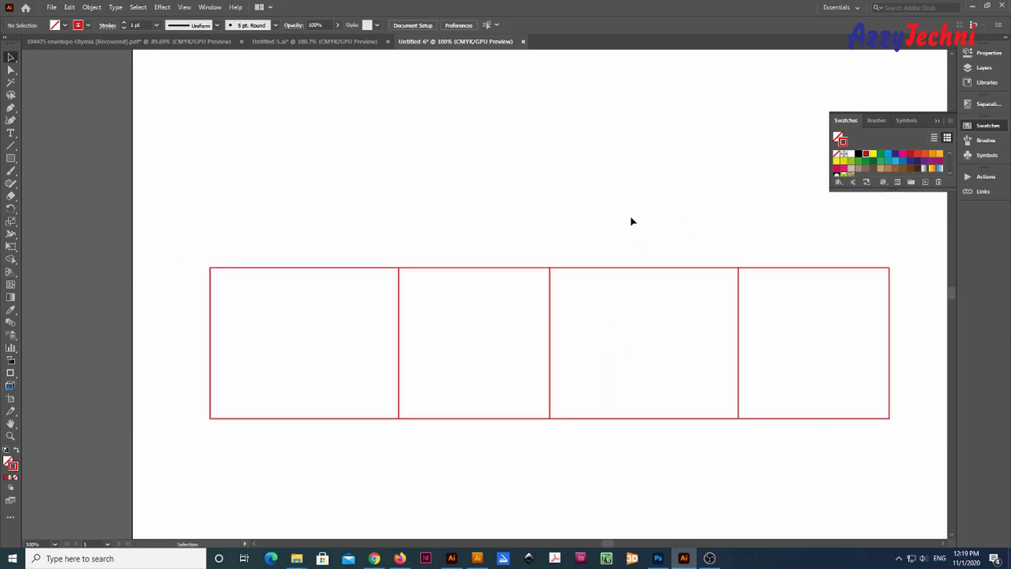
Step: Copy the 80 mm square panel above the strip and, in Outline view, snap its lower-left corner to the first panel's upper-left corner
left_click_drag(557, 258, 596, 307)
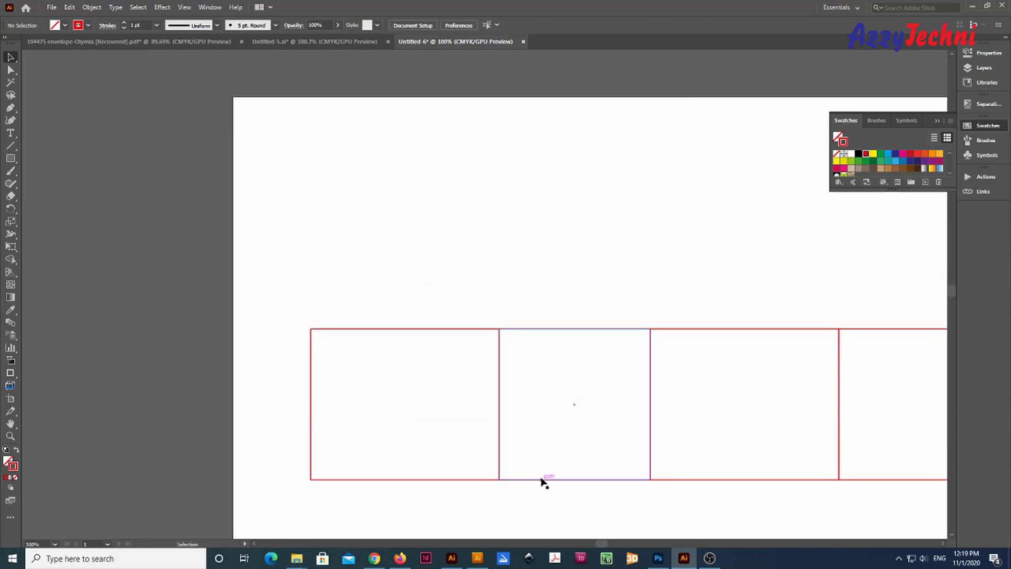
left_click_drag(542, 479, 423, 310)
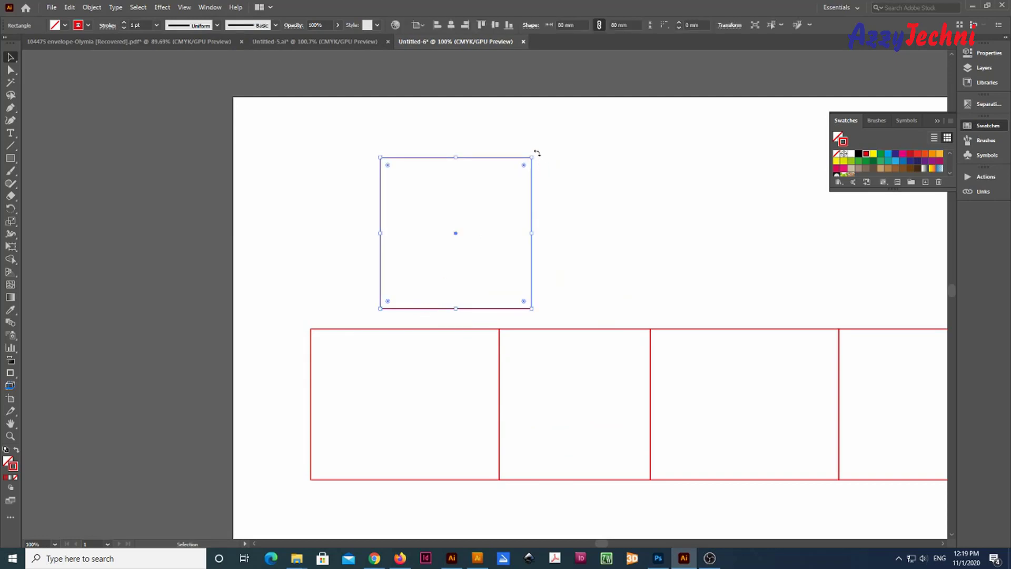
key("z")
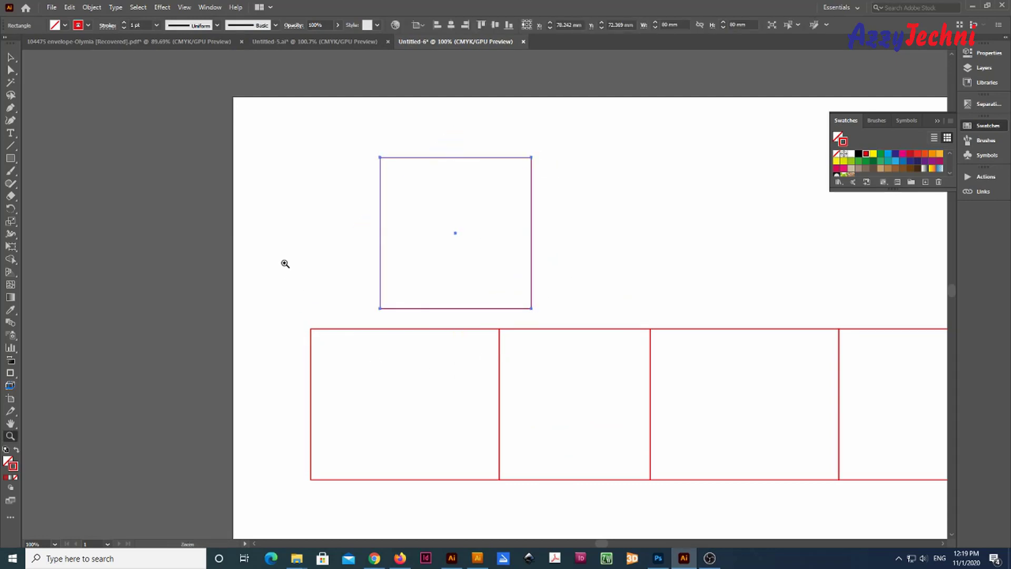
left_click_drag(285, 263, 400, 428)
key("v")
scroll(395, 477, "up", 3)
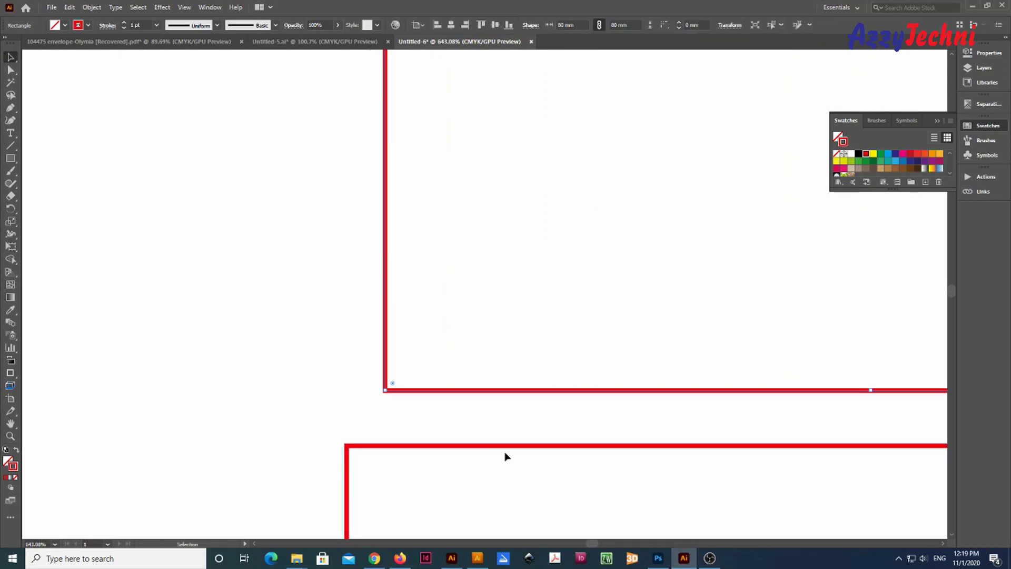
key("ctrl+y")
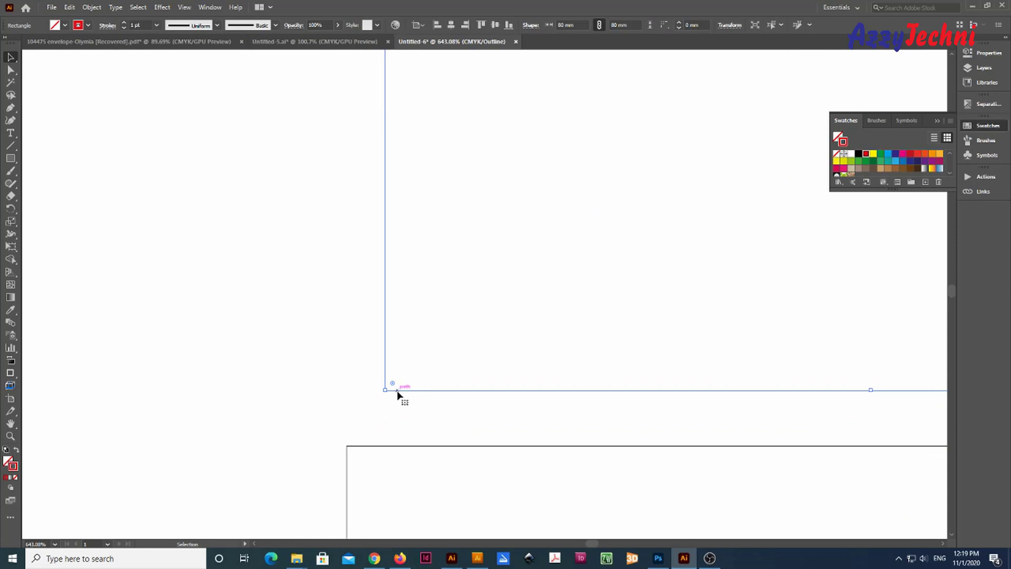
left_click_drag(398, 391, 361, 447)
left_click(446, 368)
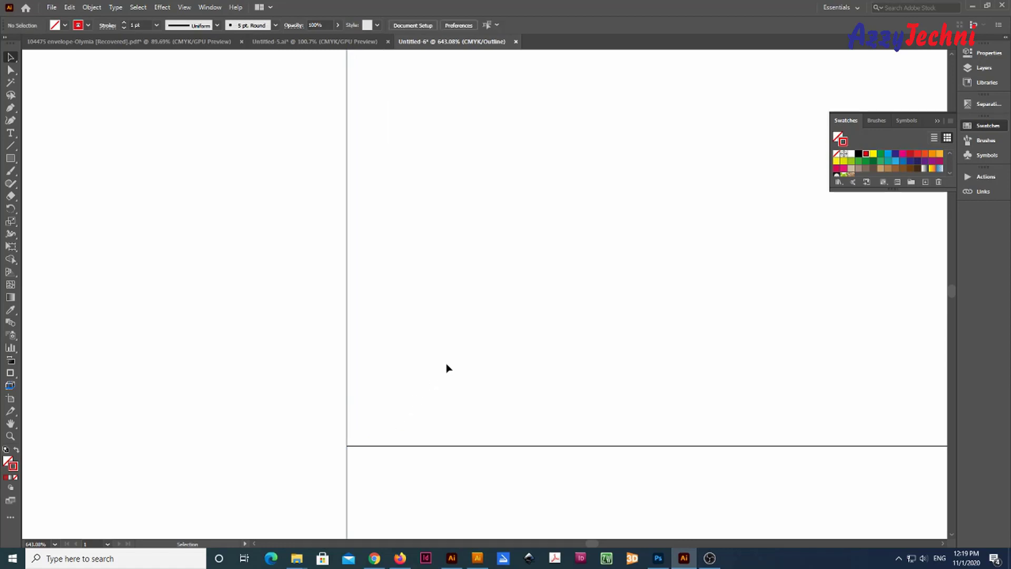
Step: Widen the upper square panel to 100 mm so its right edge meets the first panel's right edge
key("ctrl+minus")
key("ctrl+minus")
key("ctrl+minus")
key("ctrl+minus")
key("ctrl+minus")
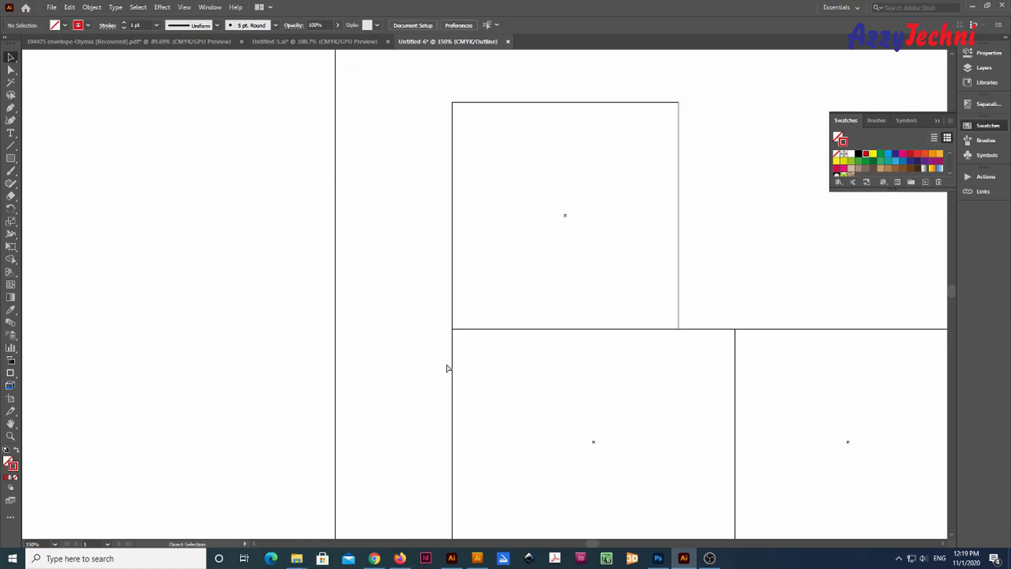
left_click_drag(608, 257, 485, 361)
left_click_drag(603, 299, 611, 325)
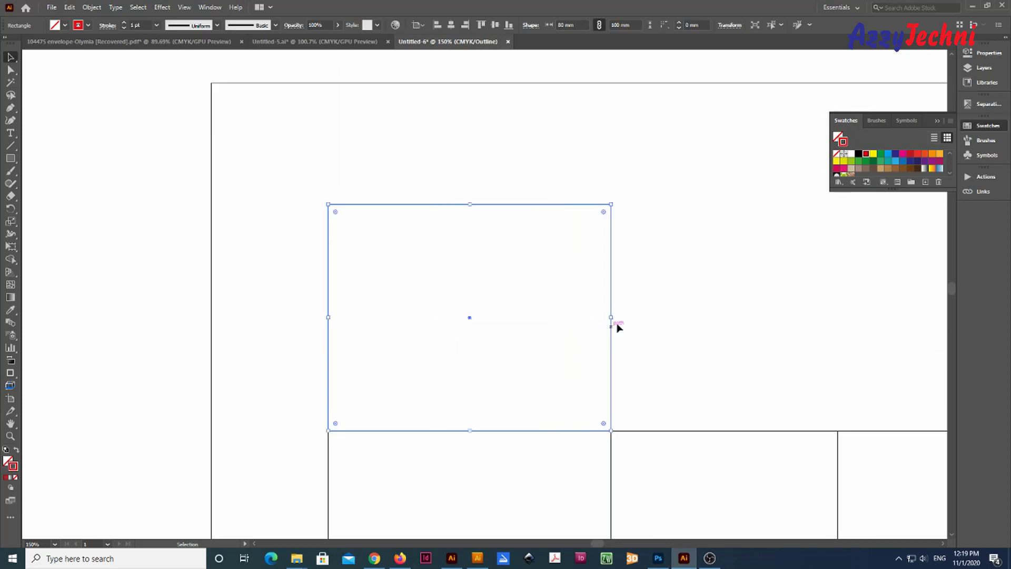
left_click(646, 384)
Step: Duplicate the upper panel directly above itself and reduce the copy's height to 15 mm, keeping its bottom edge fixed
scroll(633, 431, "up", 3)
left_click_drag(592, 465, 610, 245)
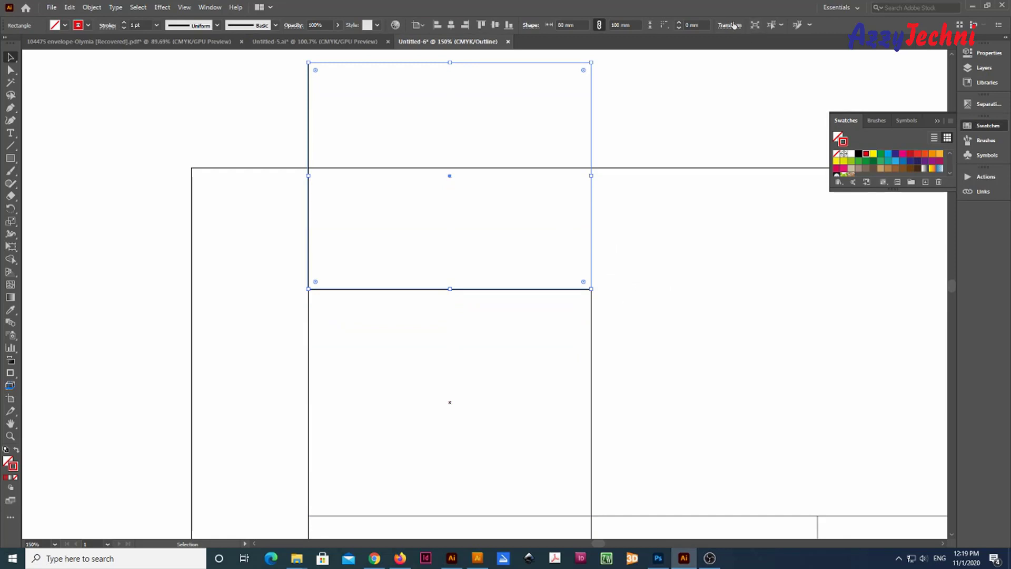
left_click(733, 25)
left_click(628, 49)
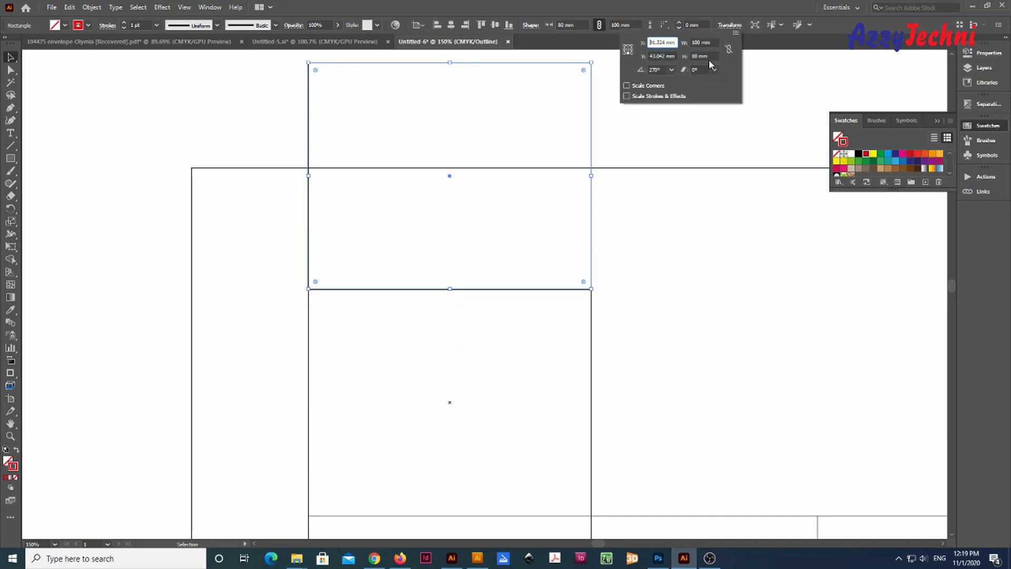
left_click(709, 56)
type("15")
key("Return")
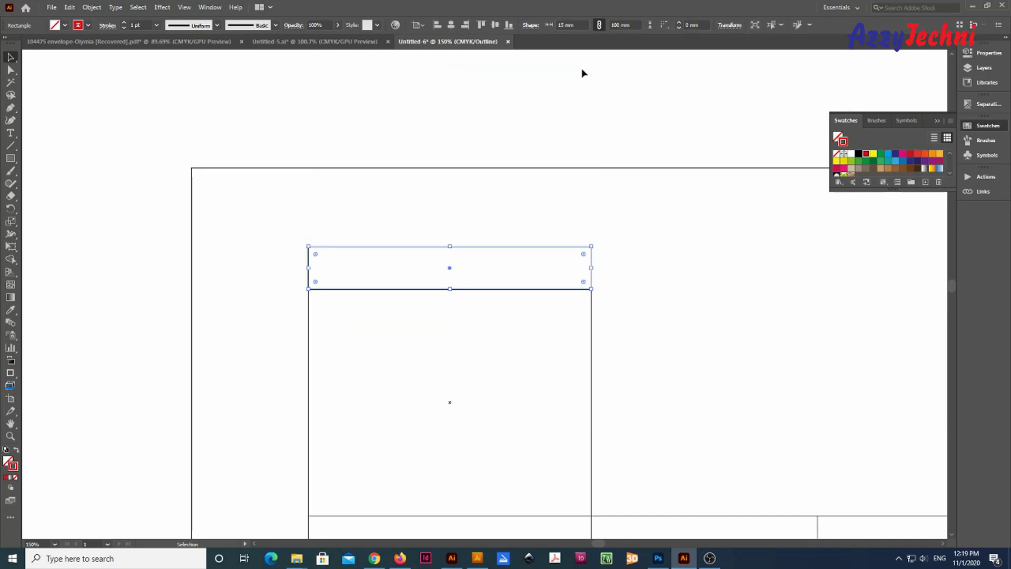
left_click(657, 251)
Step: Return to Preview mode and round the two upper corners of the 15 mm flap to a 15 mm radius
key("z")
left_click_drag(244, 185, 665, 344)
left_click_drag(538, 291, 557, 309)
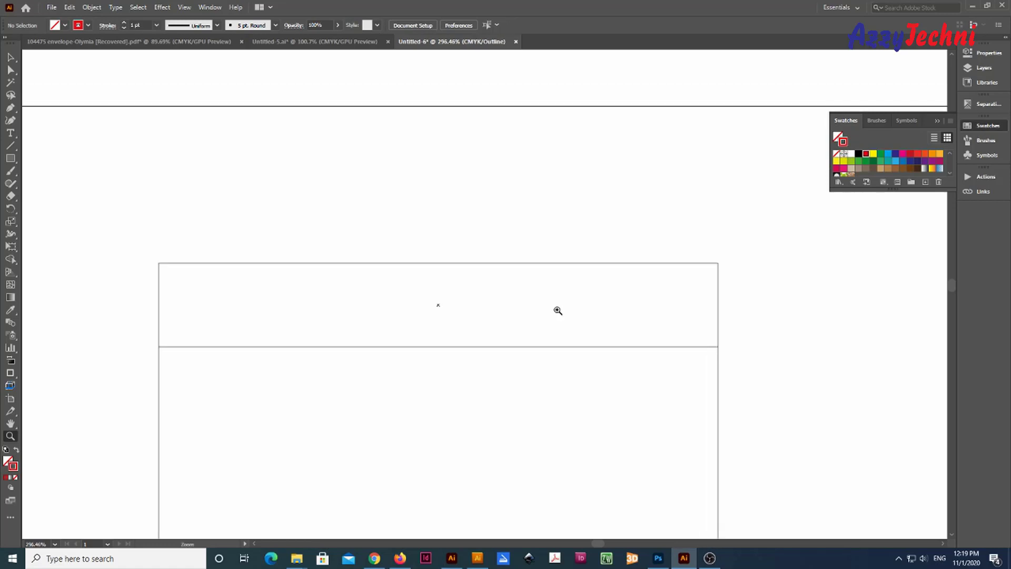
key("ctrl+y")
key("a")
left_click_drag(110, 216, 769, 295)
left_click_drag(701, 296, 494, 393)
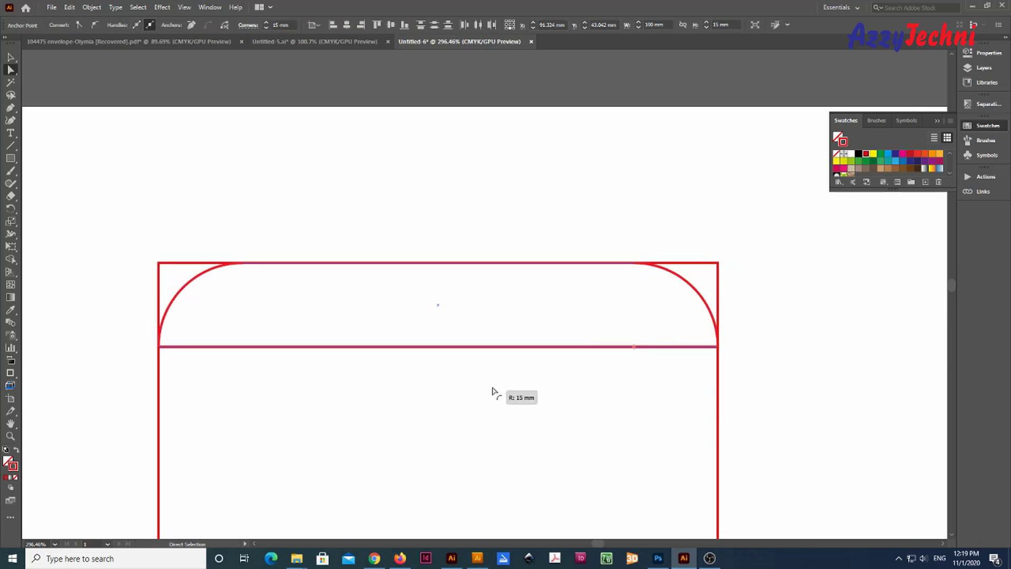
left_click(444, 341)
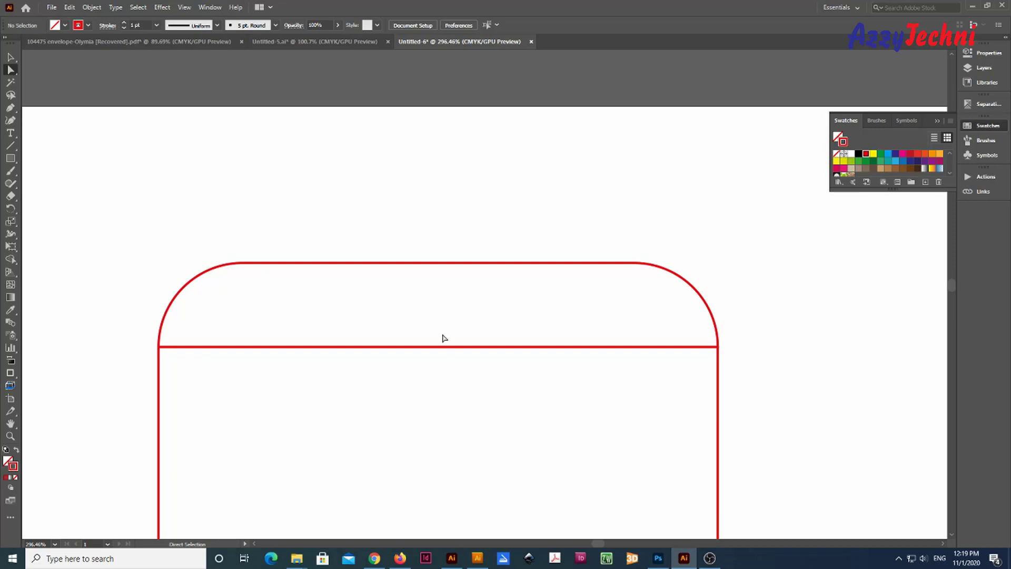
Step: Cut the overlapping fold line segments between the rounded flap and the upper panel, and paste them back in place
left_click_drag(444, 336, 468, 363)
key("Delete")
left_click(550, 182)
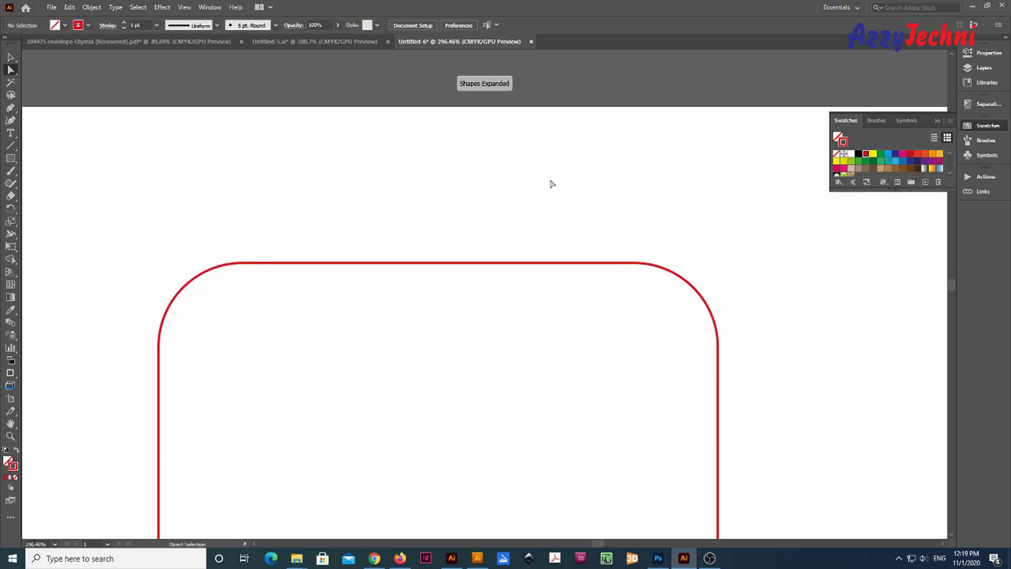
key("v")
left_click(70, 6)
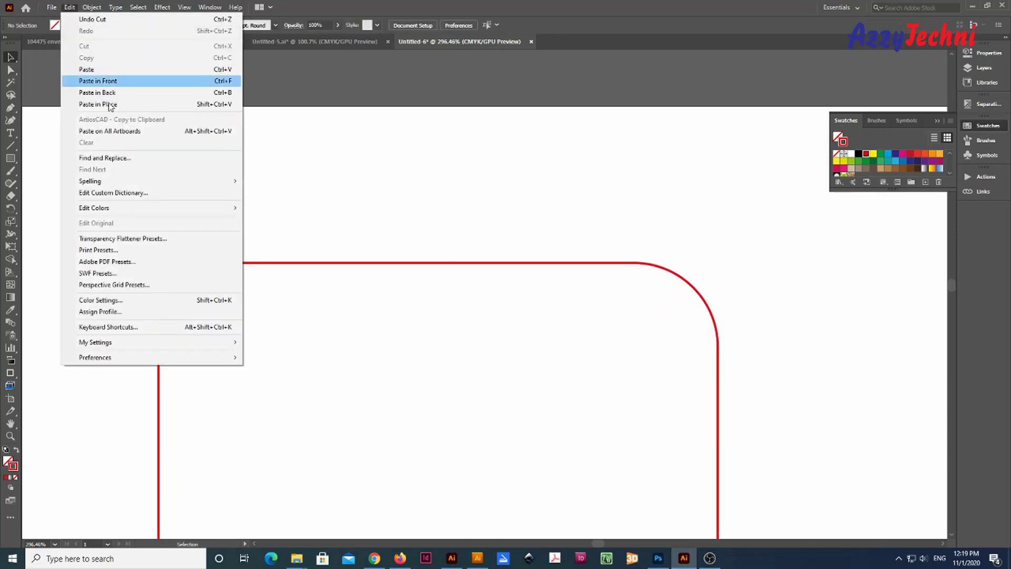
left_click(124, 104)
left_click(352, 386)
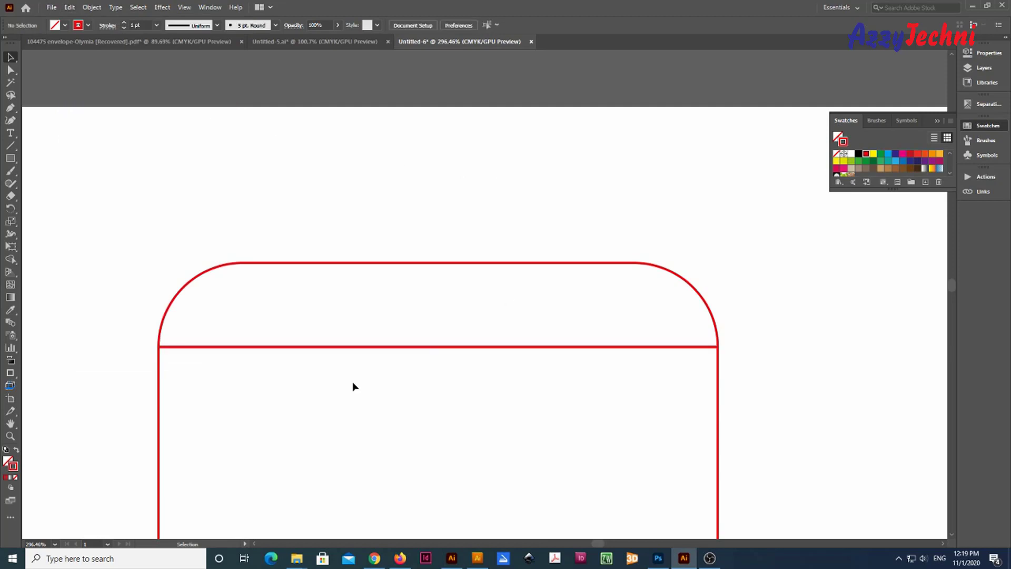
Step: Try shortening the fold line under the flap to 7 mm from its left end, and undo the change
left_click(258, 348)
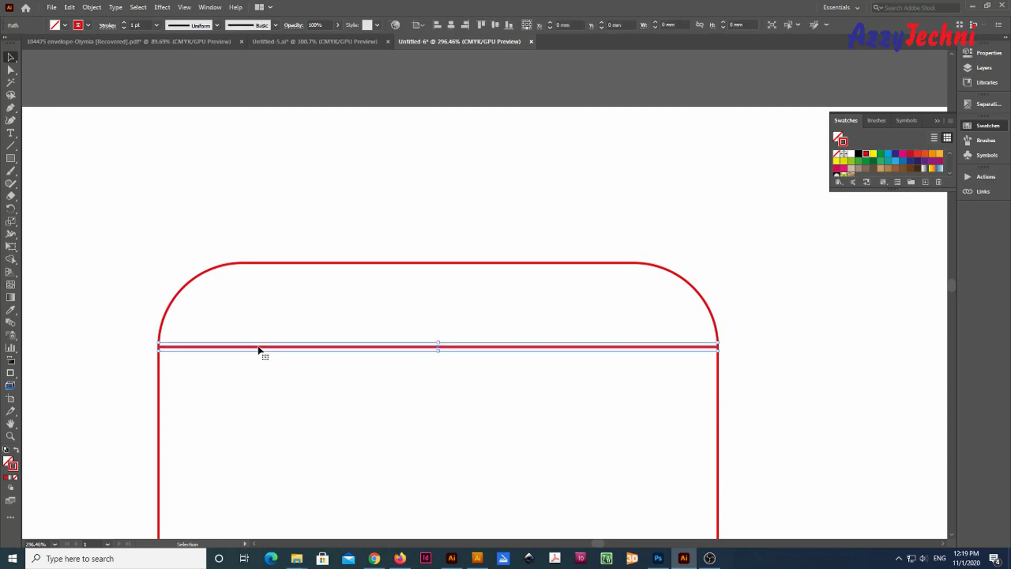
left_click(525, 27)
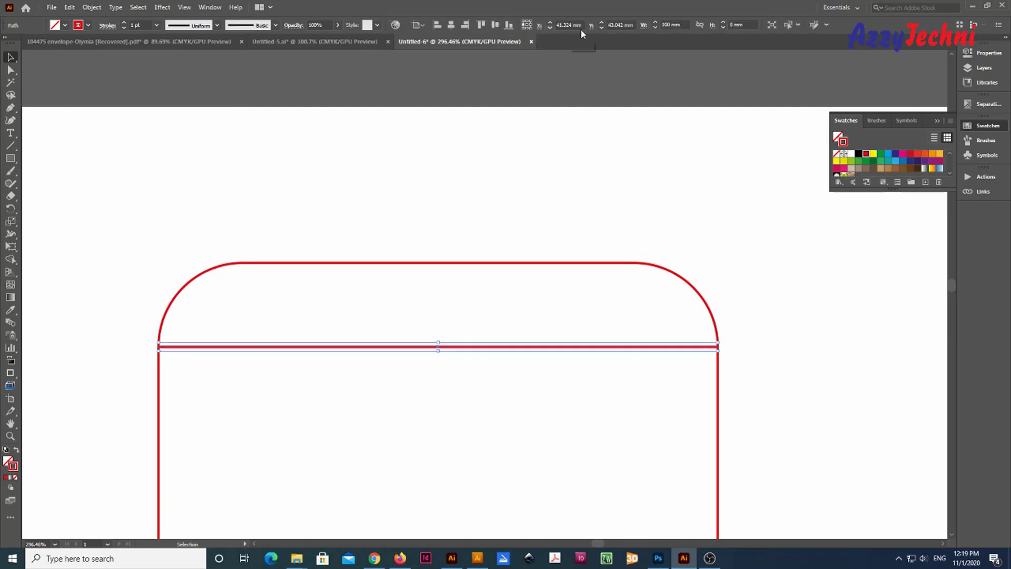
left_click(671, 25)
type("7")
key("Return")
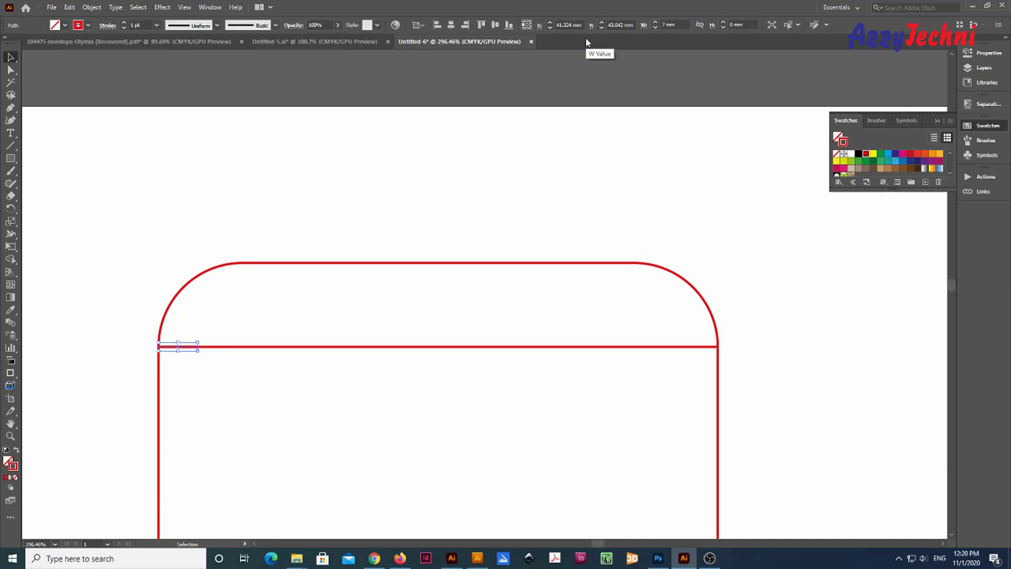
key("ctrl+z")
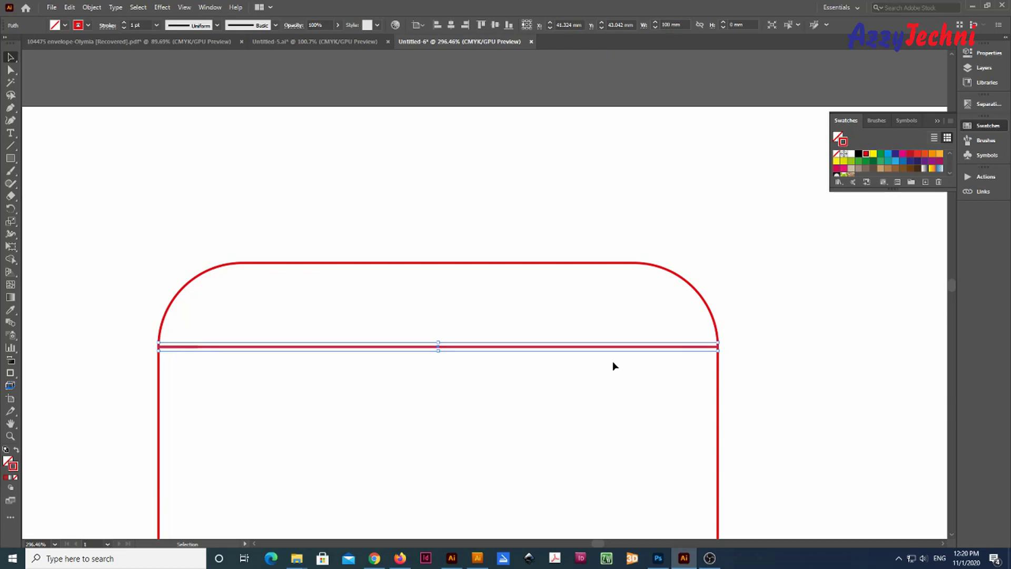
Step: Shorten the fold line under the flap to 7 mm from its left end and place a copy of it farther right
left_click(666, 25)
type("7")
key("Return")
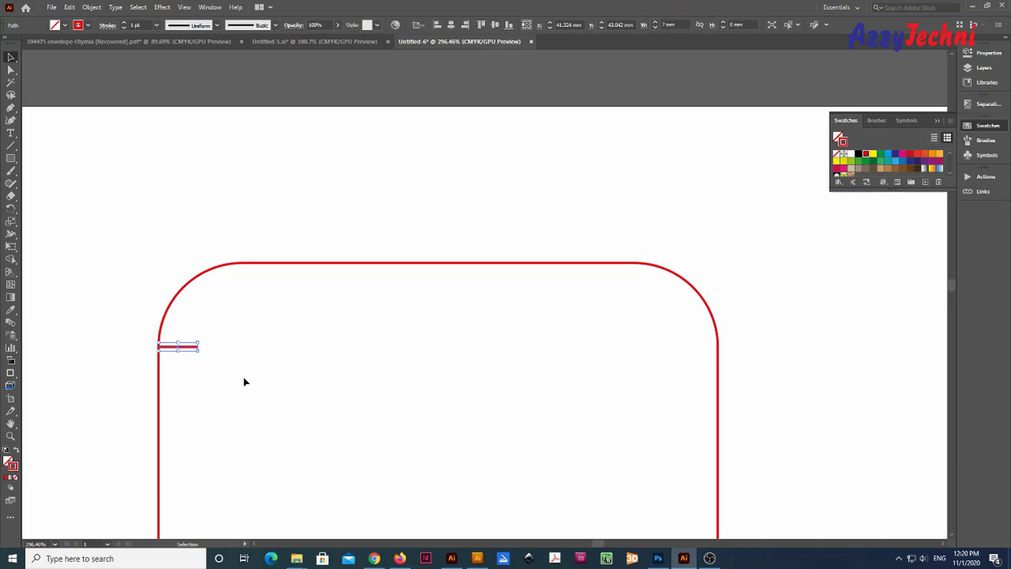
left_click_drag(179, 346, 404, 349)
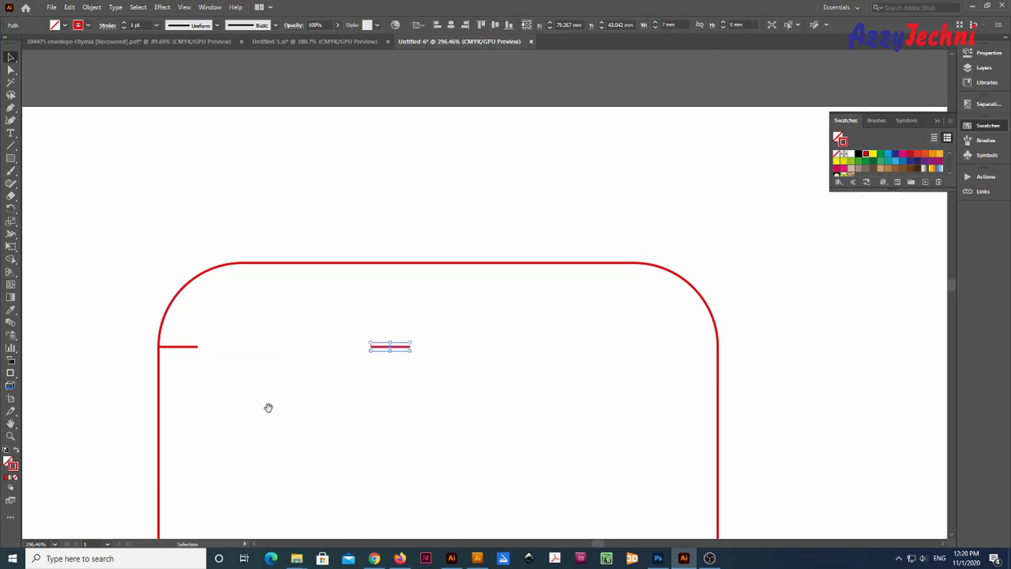
Step: Draw a vertical line about 1.7 mm long down from the inner end of the left 7 mm line and group the two lines
left_click_drag(318, 318, 463, 398)
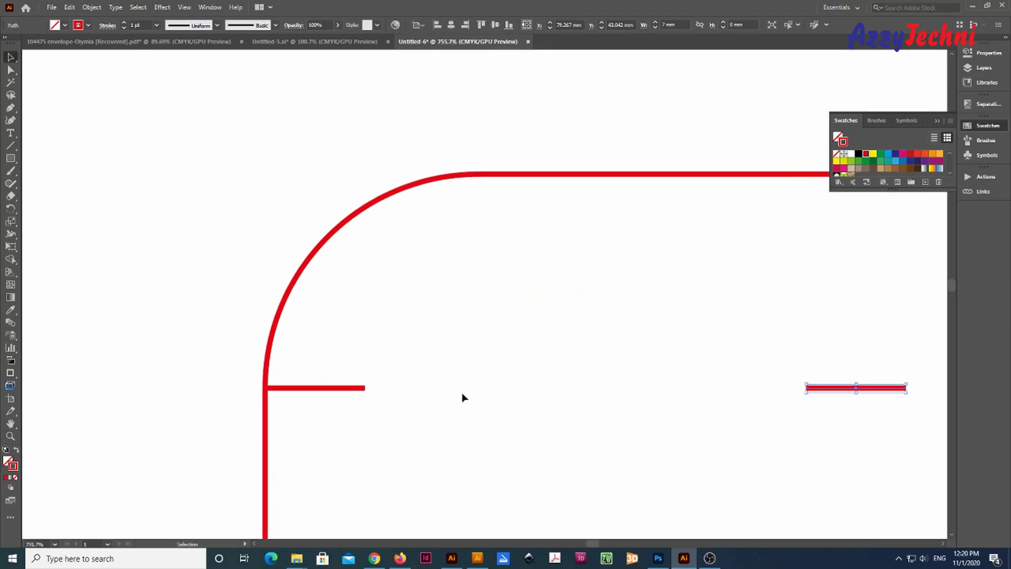
key("backslash")
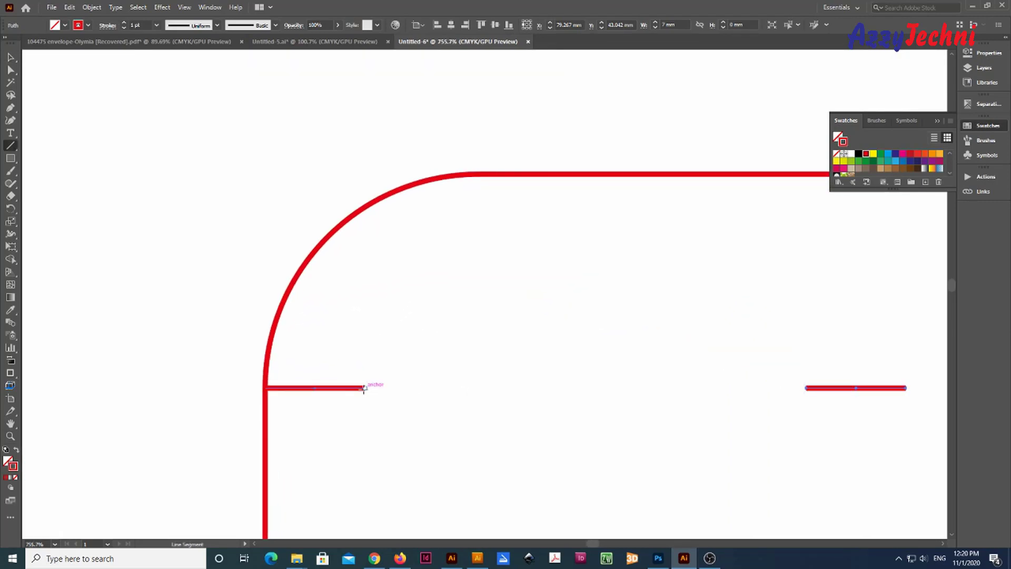
left_click_drag(364, 388, 366, 412)
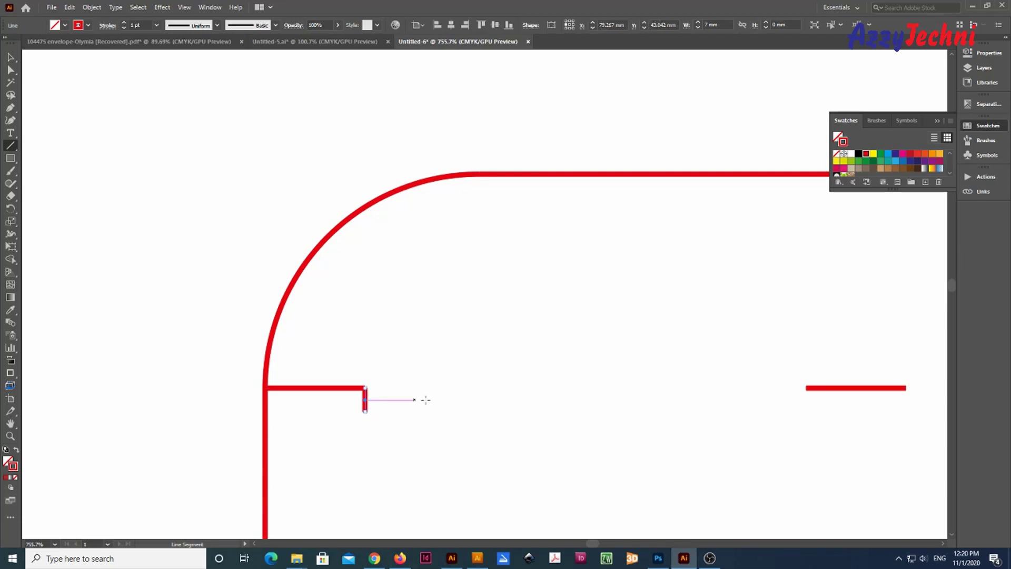
key("v")
left_click(405, 392)
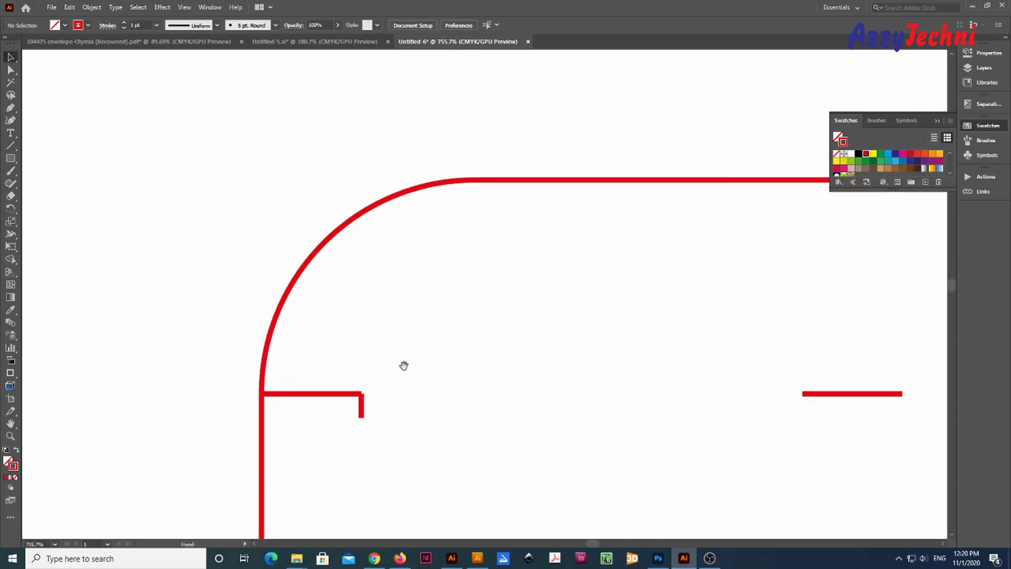
left_click_drag(416, 371, 334, 406)
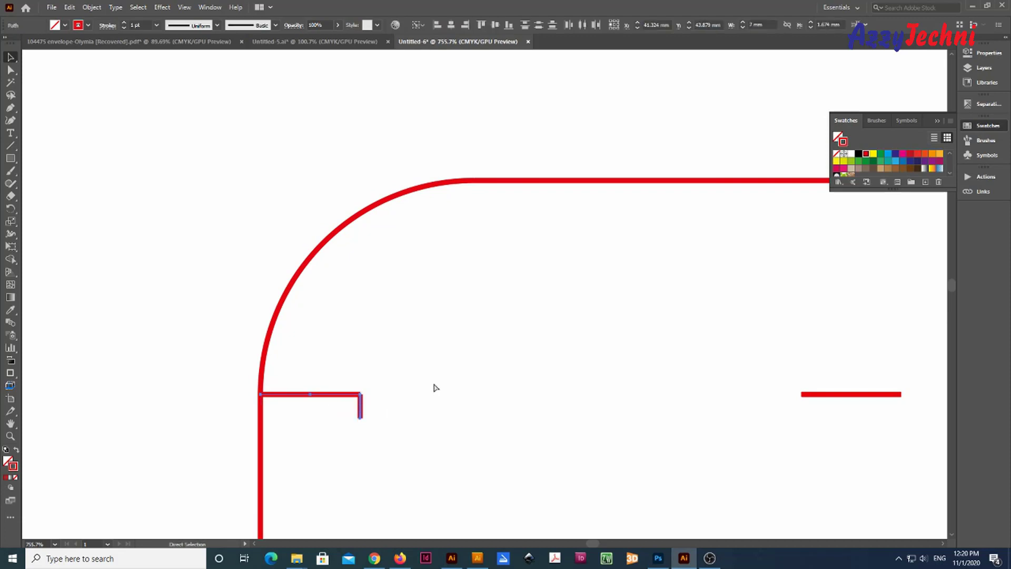
key("ctrl+g")
Step: Move the spare 7 mm line so its left end meets the middle of the short vertical line, aligning it in Outline mode
left_click_drag(816, 400, 535, 461)
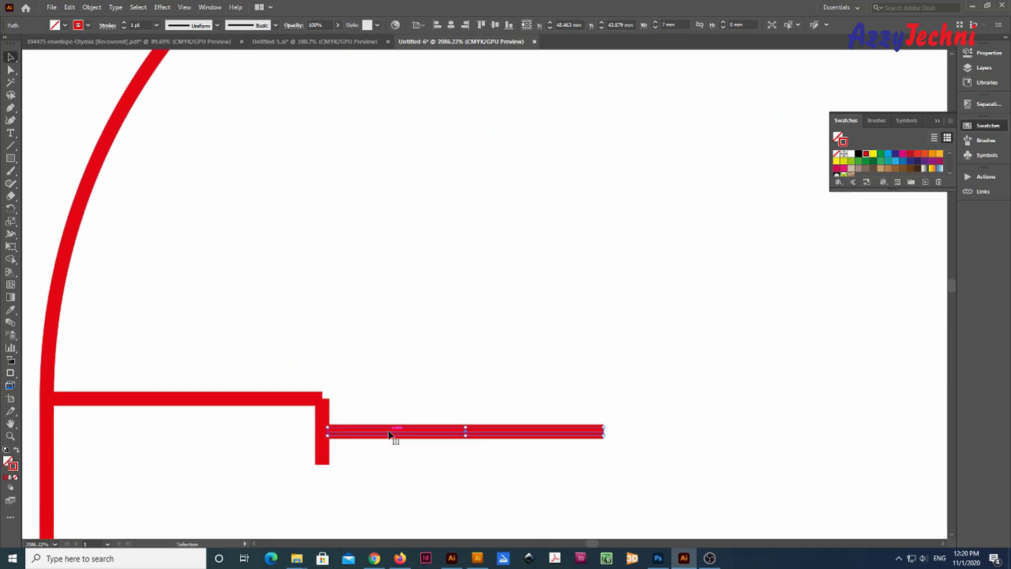
left_click_drag(392, 433, 343, 433)
key("ctrl+y")
key("ctrl+space")
left_click_drag(254, 359, 463, 477)
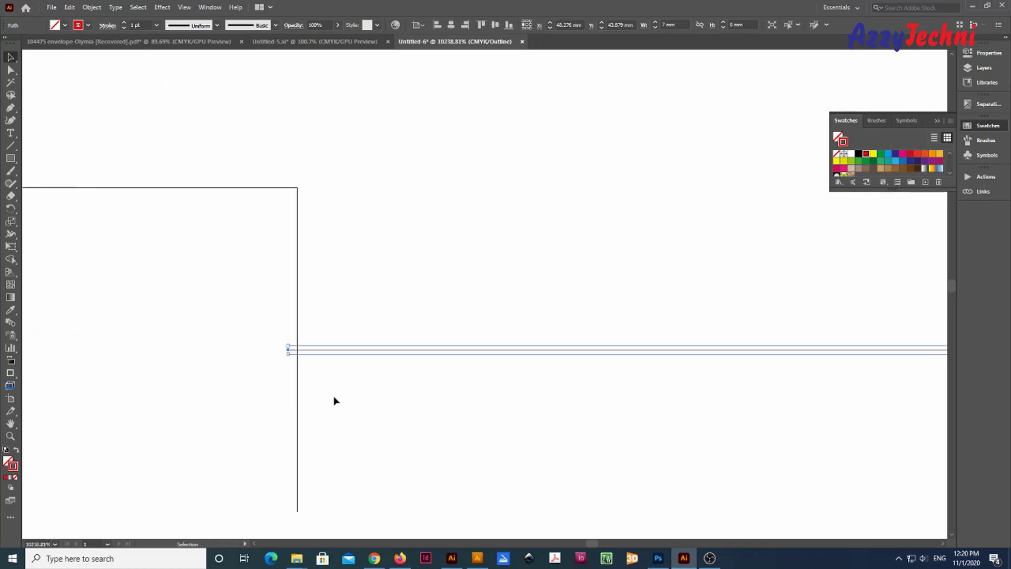
mouse_move(308, 356)
left_mouse_down()
mouse_move(350, 350)
mouse_move(313, 353)
left_mouse_up()
Step: Stretch the right end of the moved line across the panel toward its right side
key("ctrl+minus")
key("ctrl+minus")
key("ctrl+minus")
key("ctrl+minus")
key("ctrl+minus")
key("ctrl+minus")
key("ctrl+minus")
key("ctrl+minus")
key("ctrl+minus")
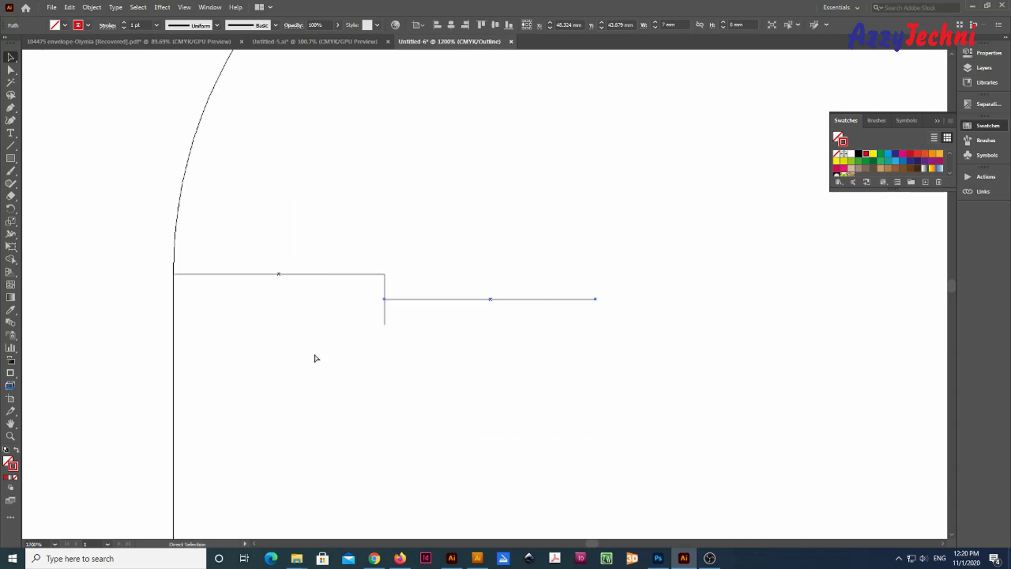
left_click_drag(547, 322, 788, 346)
left_click(210, 277)
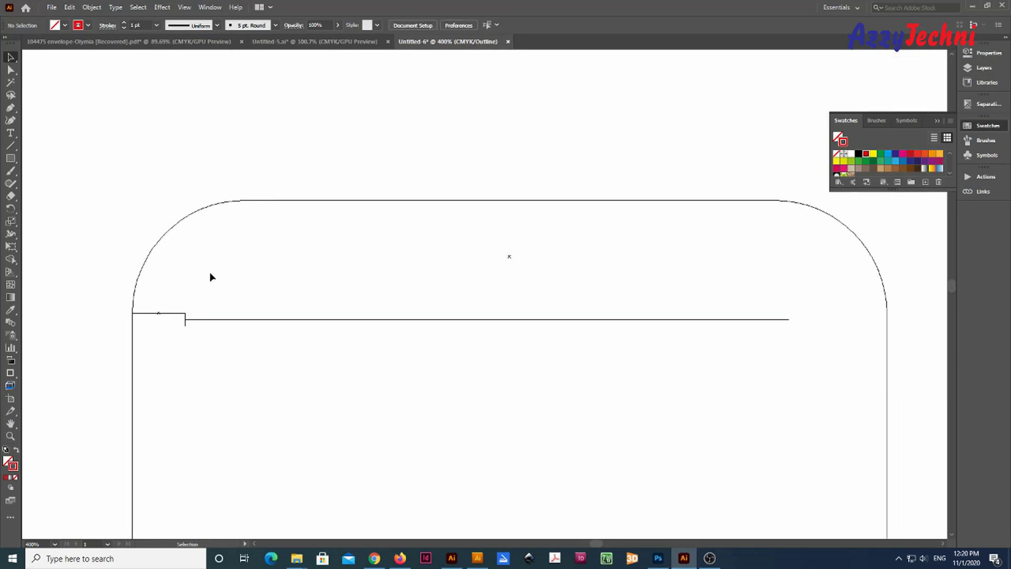
Step: Duplicate the left notch group near the panel's right side, return to Preview mode and flip the copy horizontally
mouse_move(158, 313)
left_mouse_down()
mouse_move(425, 324)
mouse_move(761, 356)
mouse_move(827, 350)
left_mouse_up()
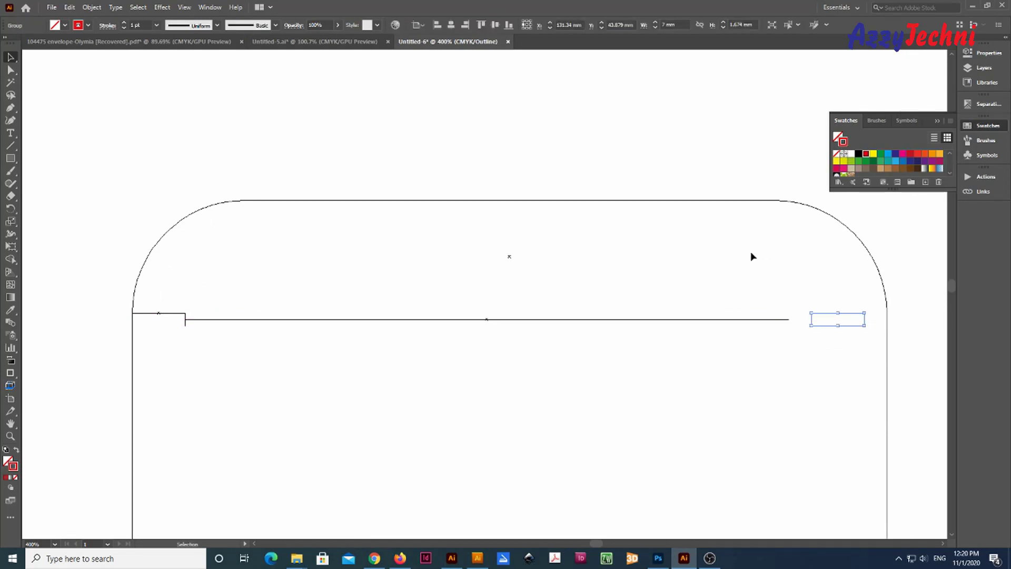
key("ctrl+y")
key("v")
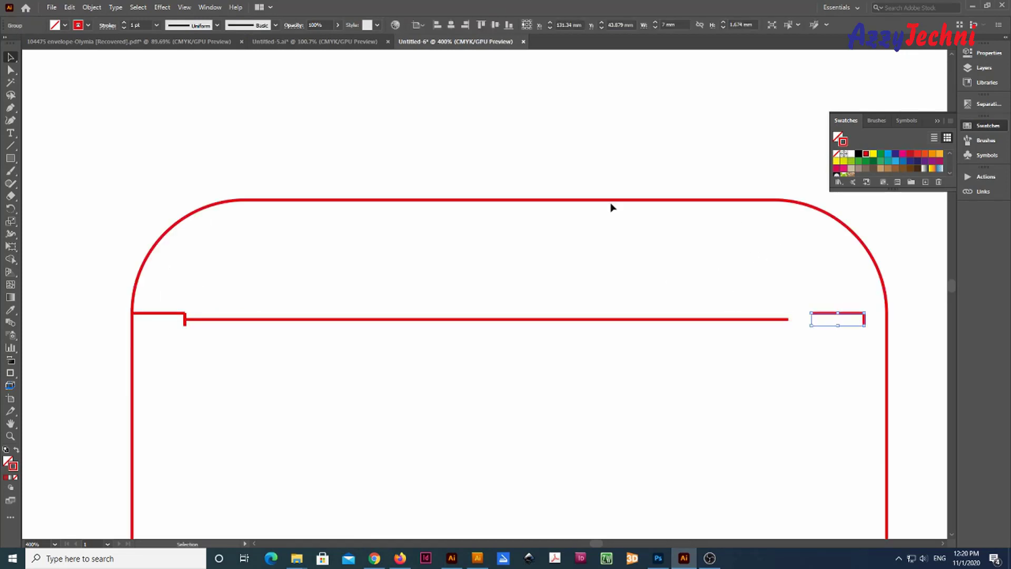
left_click(986, 57)
left_click(907, 125)
left_click(777, 182)
Step: Move the flipped notch so its outer end meets the right edge of the panel at the base of the flap
key("space")
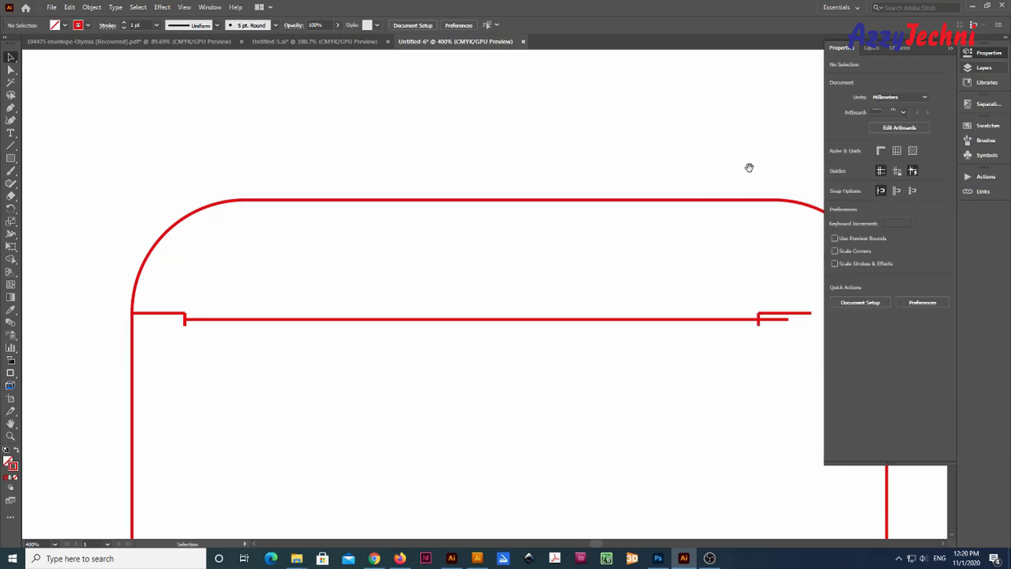
left_click_drag(749, 167, 525, 157)
key("ctrl+space")
left_click_drag(494, 241, 640, 327)
key("space")
left_click_drag(688, 280, 439, 251)
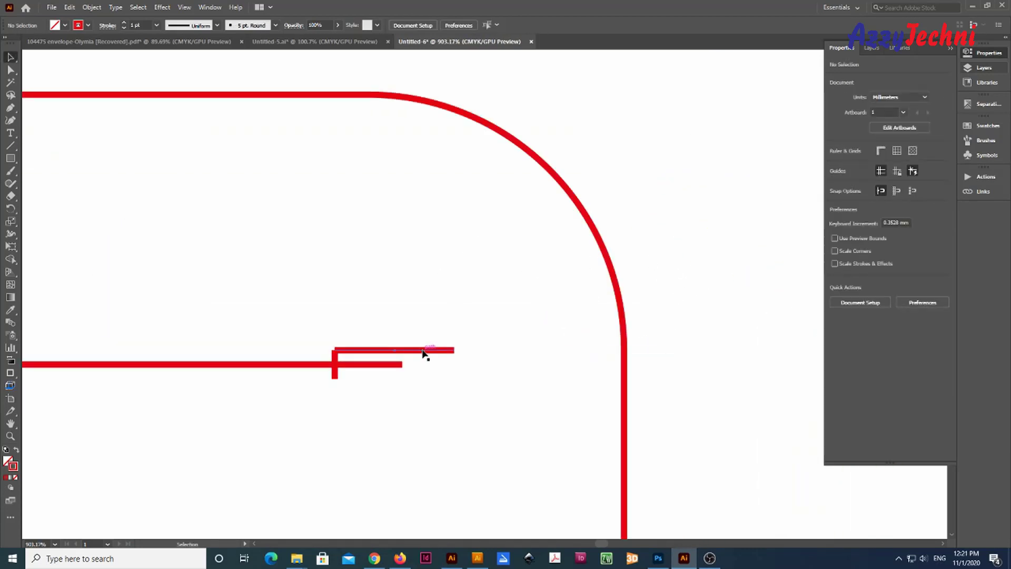
left_click_drag(426, 354, 593, 368)
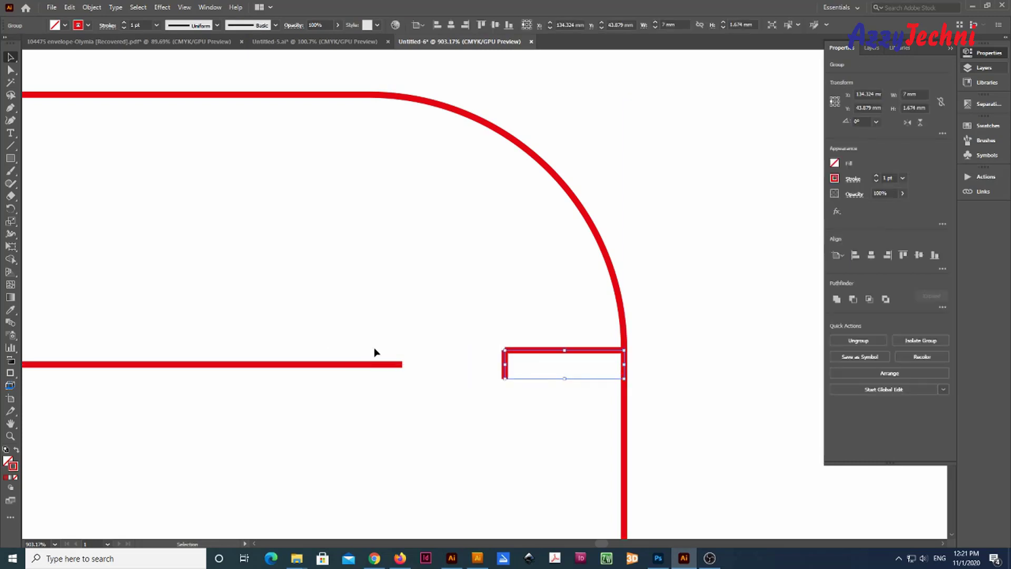
Step: Extend the right end of the central fold line to the vertical line of the right notch
left_click(392, 364)
left_click_drag(402, 364, 504, 369)
left_click(548, 379)
Step: Reduce the rounded flap's width by 1 mm to 99 mm, keeping it centred on the panel
key("ctrl+minus")
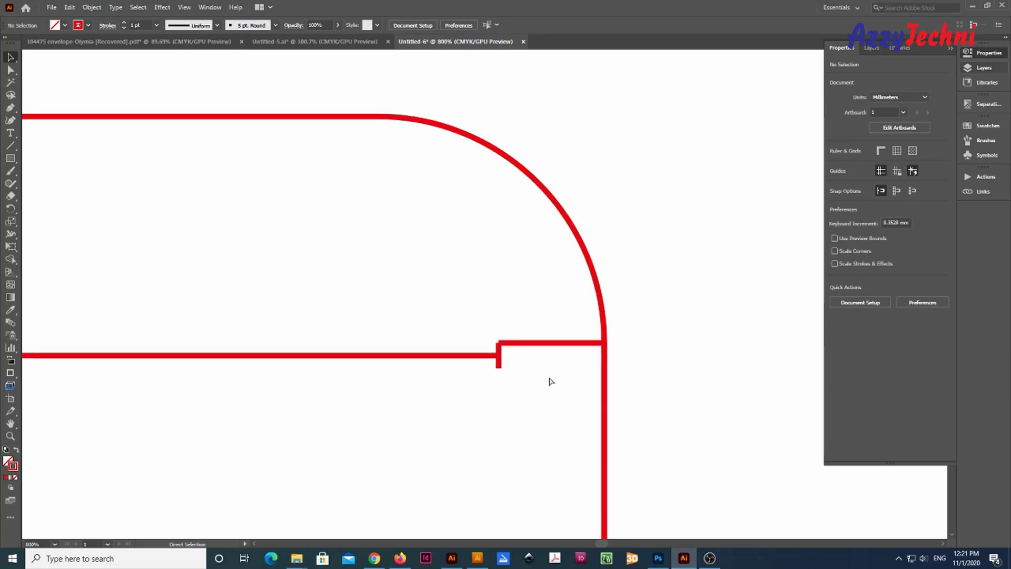
key("ctrl+minus")
key("ctrl+minus")
key("ctrl+minus")
key("ctrl+minus")
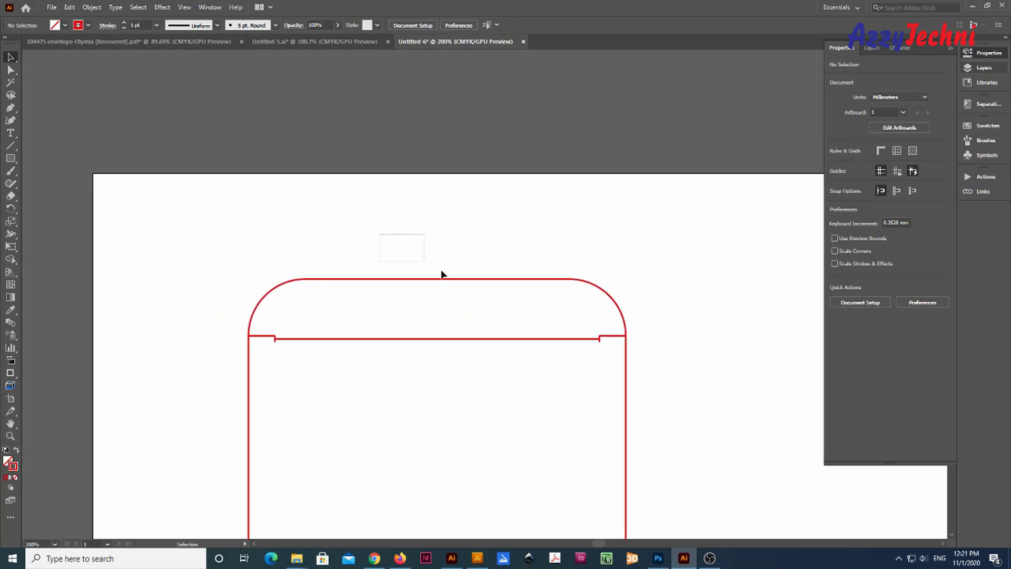
left_click_drag(442, 274, 396, 300)
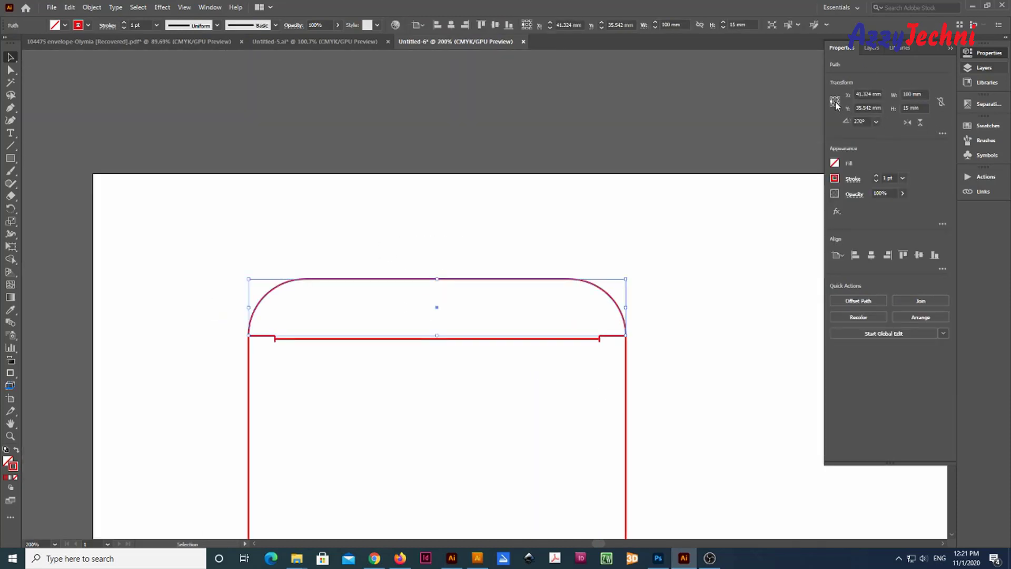
left_click(925, 95)
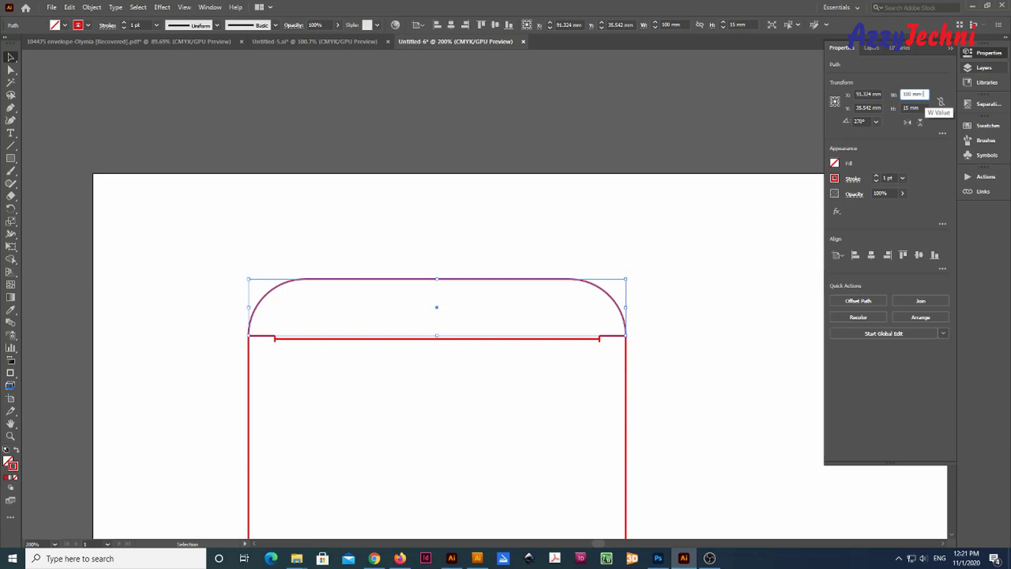
type("-1")
key("Return")
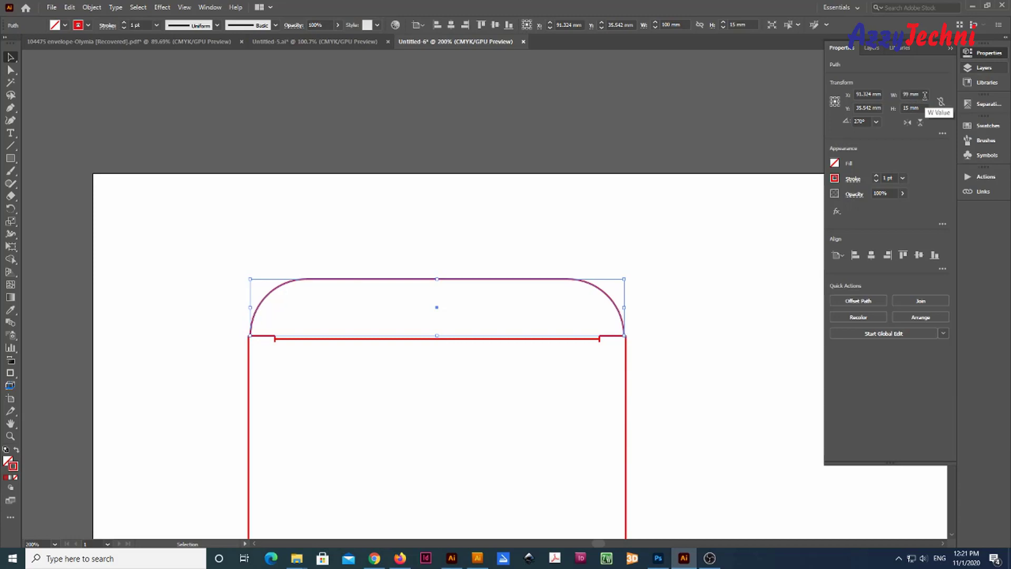
left_click(766, 253)
Step: Duplicate the first 80 × 80 mm side panel directly above itself, sharing its top edge
scroll(734, 264, "down", 3)
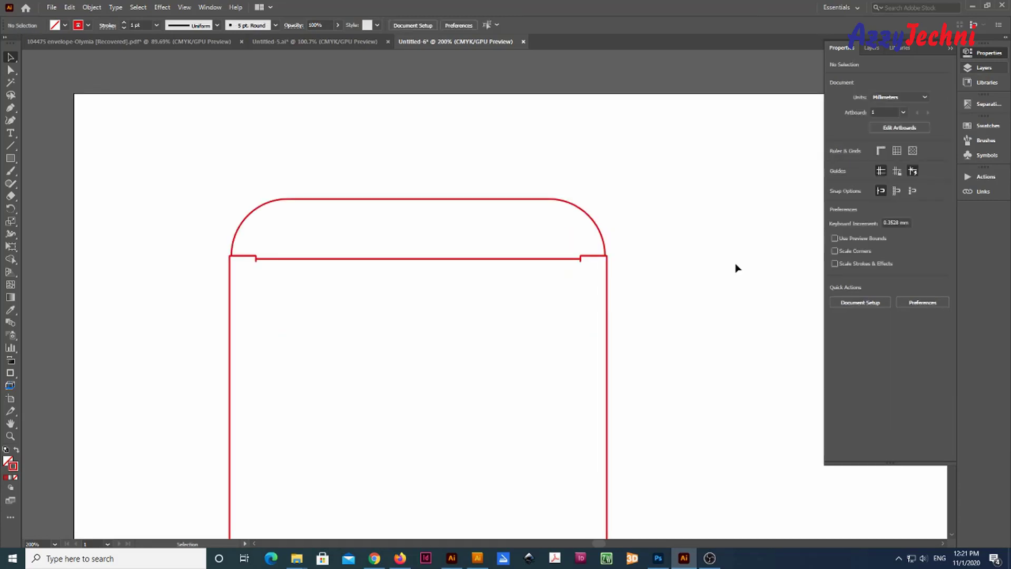
key("ctrl+minus")
key("ctrl+minus")
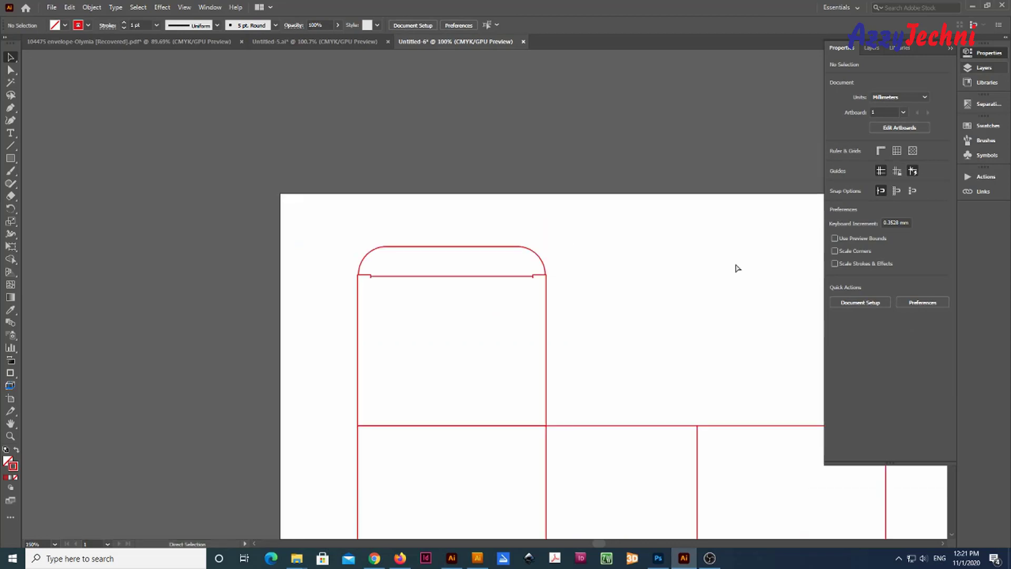
left_click_drag(639, 317, 561, 227)
left_click_drag(614, 308, 479, 275)
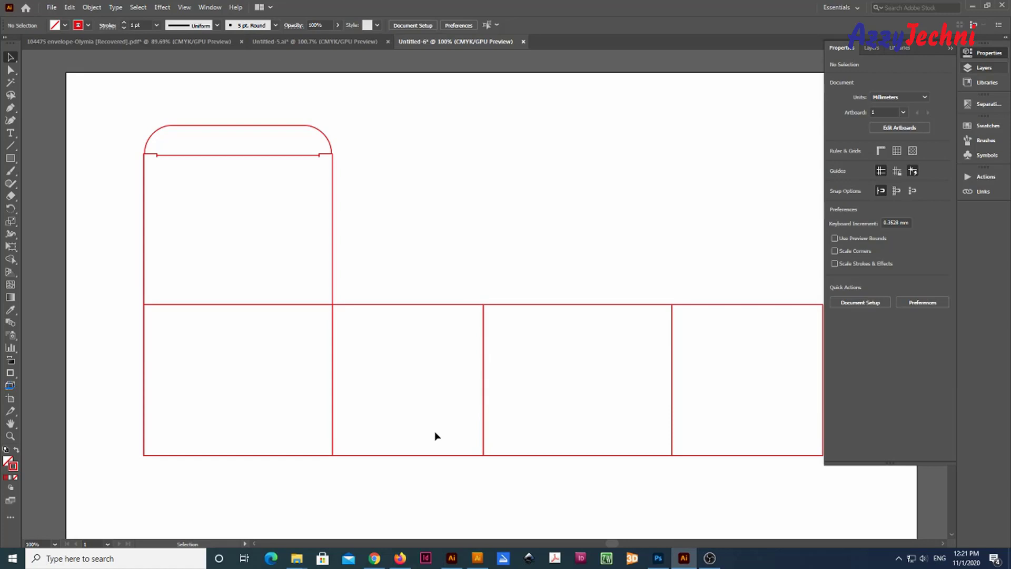
left_click_drag(408, 456, 428, 305)
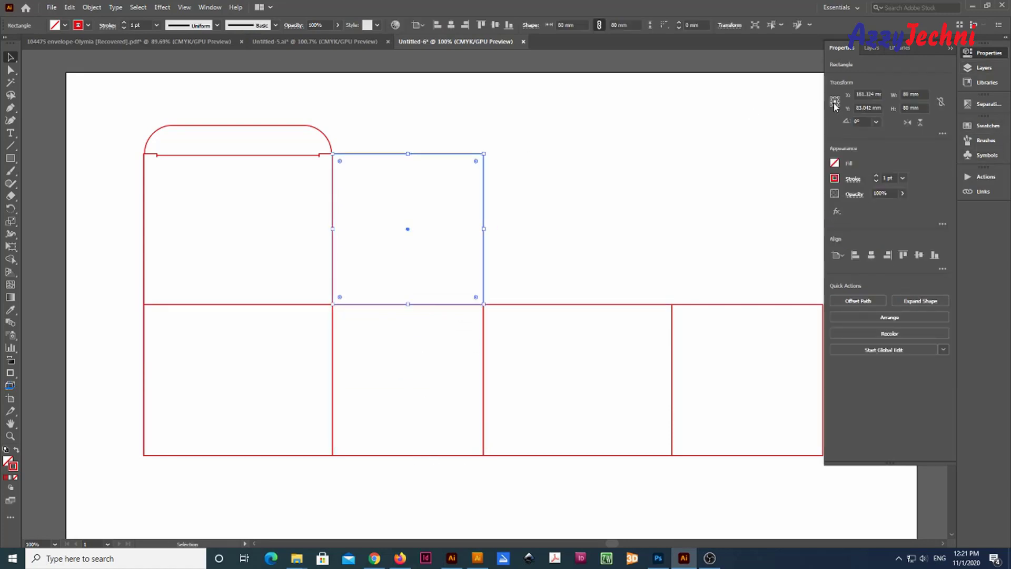
Step: Try reducing the duplicated panel's height to 50 mm, and undo the change
left_click(923, 108)
type("50")
key("Return")
key("ctrl+z")
Step: Set the duplicated panel's height to 50 mm, keeping its bottom edge fixed
left_click(923, 107)
type("50")
key("Return")
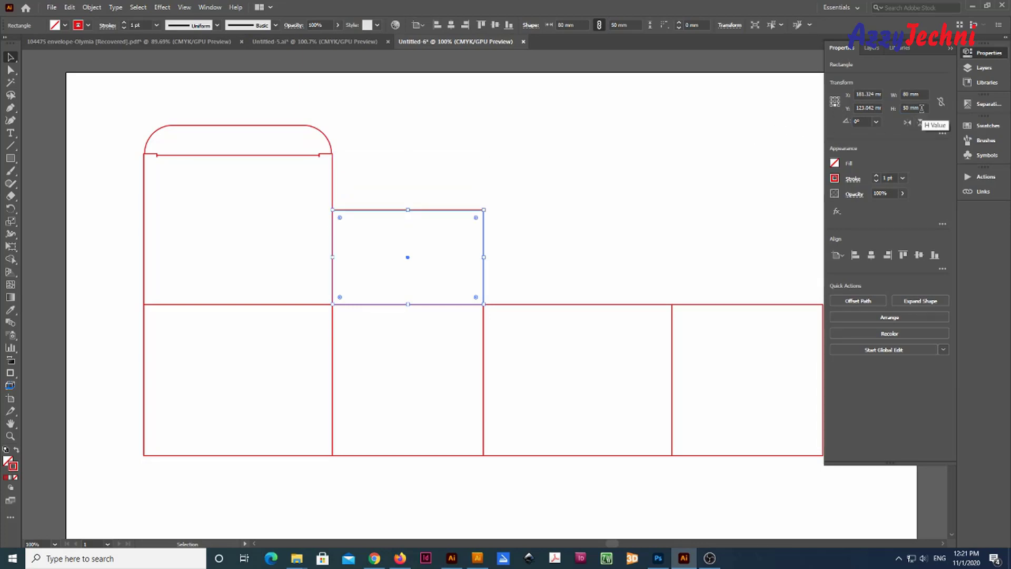
left_click(635, 202)
Step: Set the height of the upper panel above the first 80 mm side panel to 45 mm, keeping its bottom edge fixed
key("z")
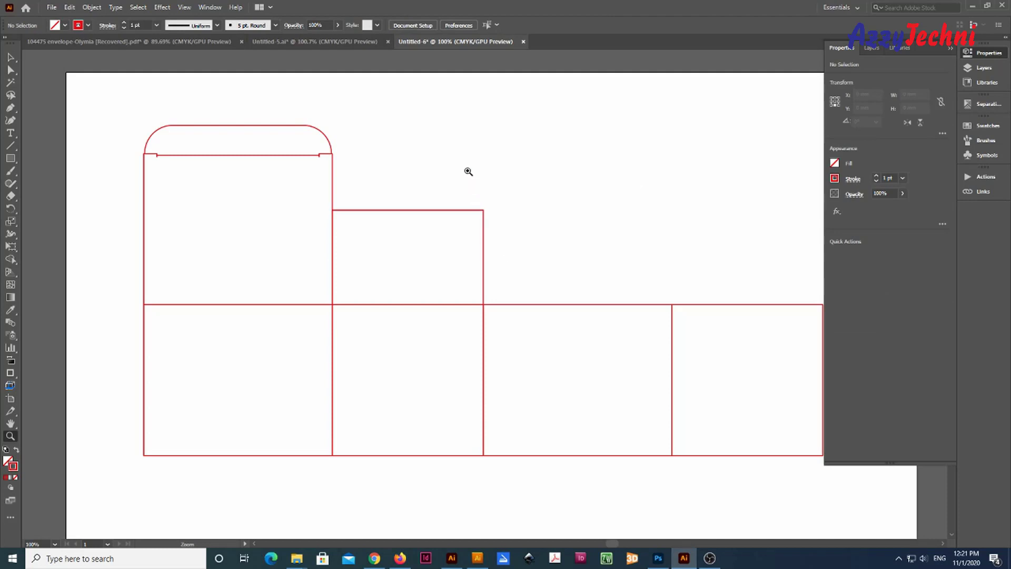
left_click_drag(467, 171, 555, 213)
key("v")
left_click(495, 251)
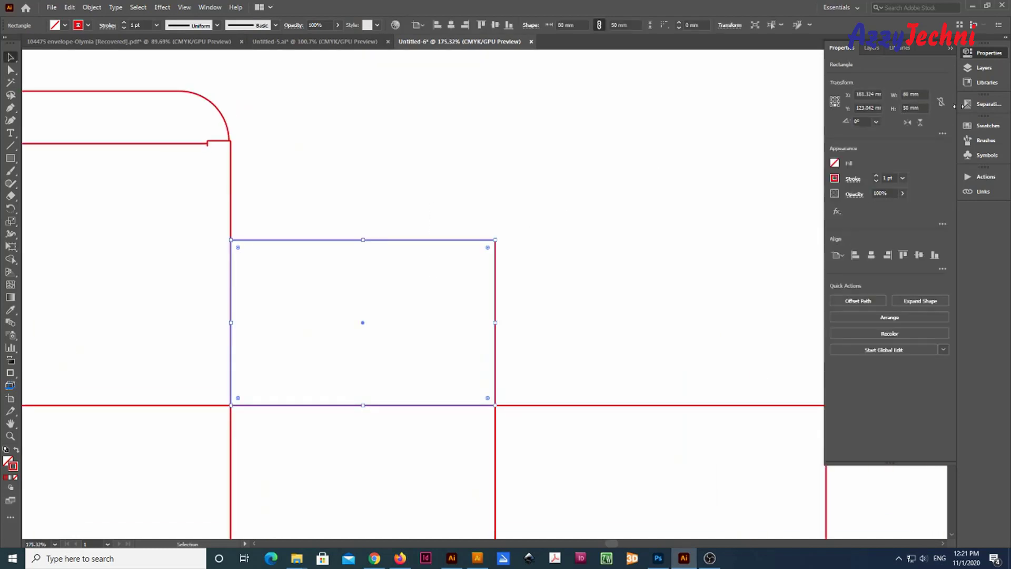
left_click(917, 107)
type("45")
key("Return")
Step: Isolate the 80 × 45 mm flap and add an anchor point on its left edge about 5.7 mm above the bottom
left_click(214, 354)
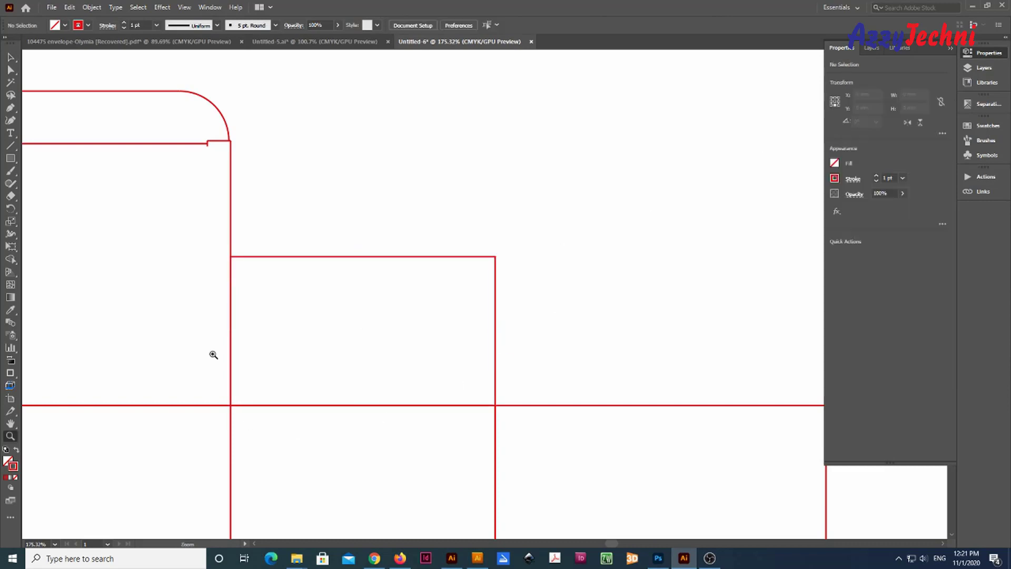
scroll(215, 355, "up", 3)
double_click(275, 217)
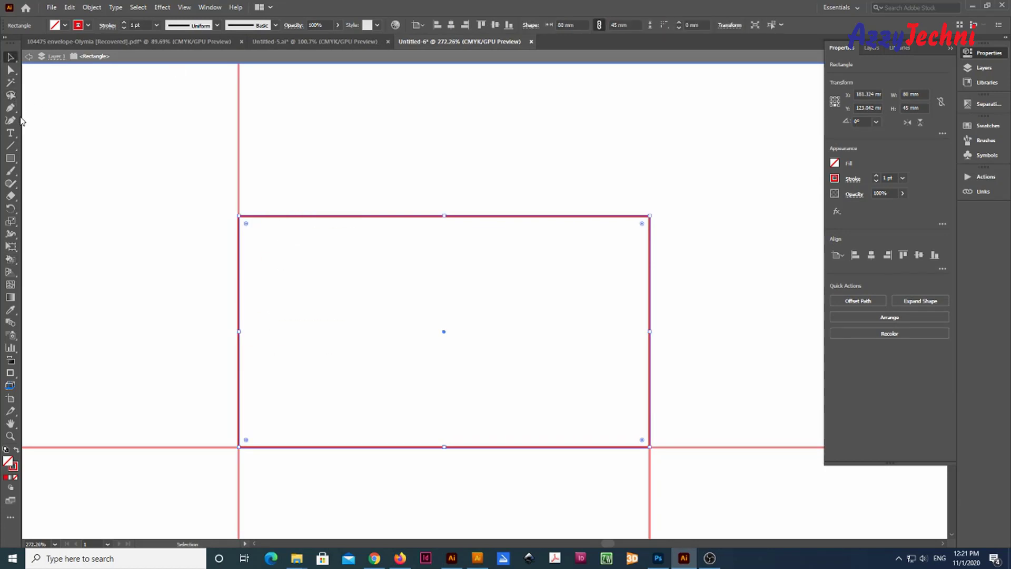
left_click_drag(11, 110, 88, 123)
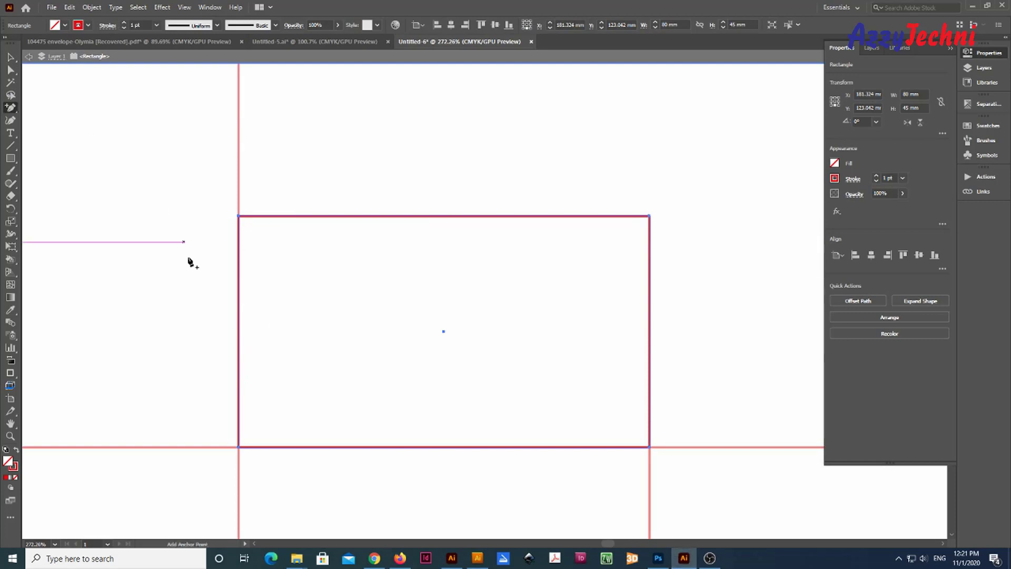
left_click(239, 418)
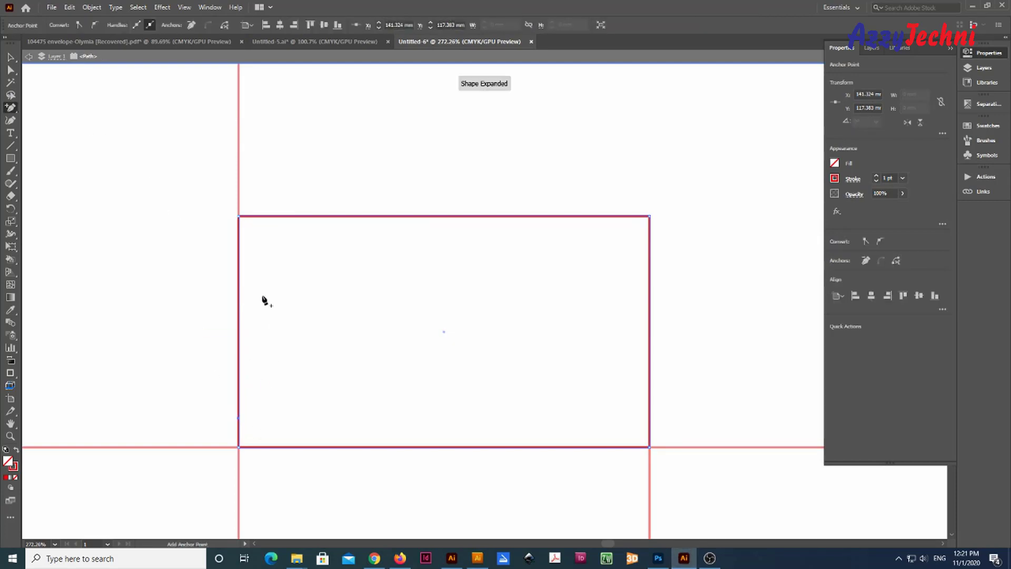
Step: Move the flap's top-left corner and the added left-edge anchor point 5 mm right, with 0 mm vertical movement
key("a")
left_click_drag(235, 225, 279, 426)
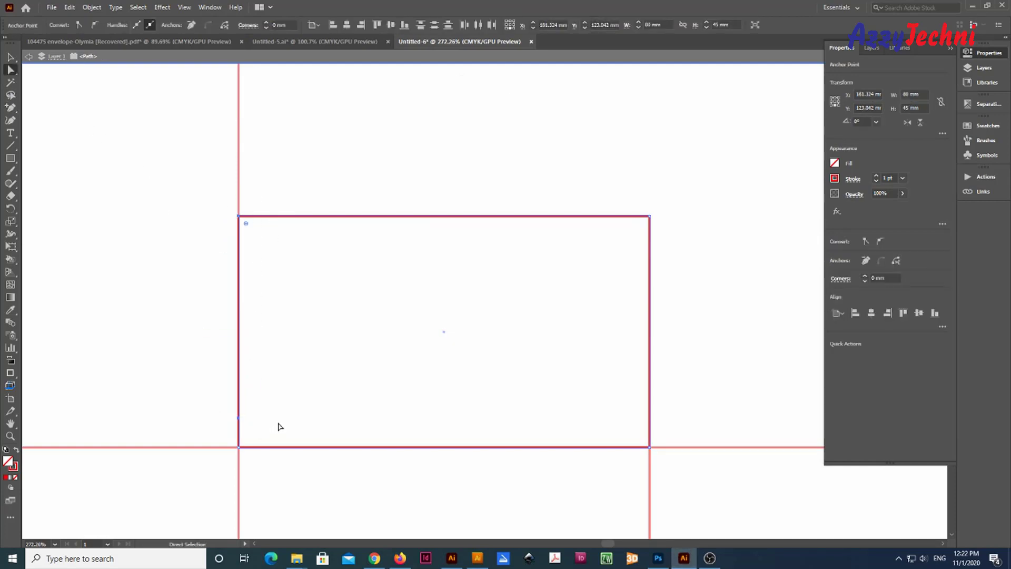
key("Return")
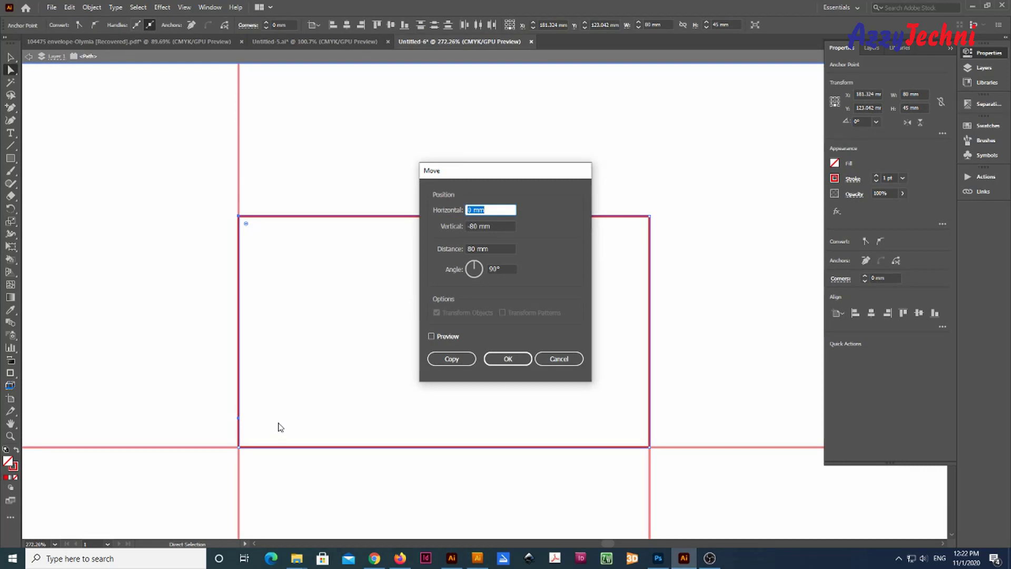
type("5")
key("Tab")
type("0")
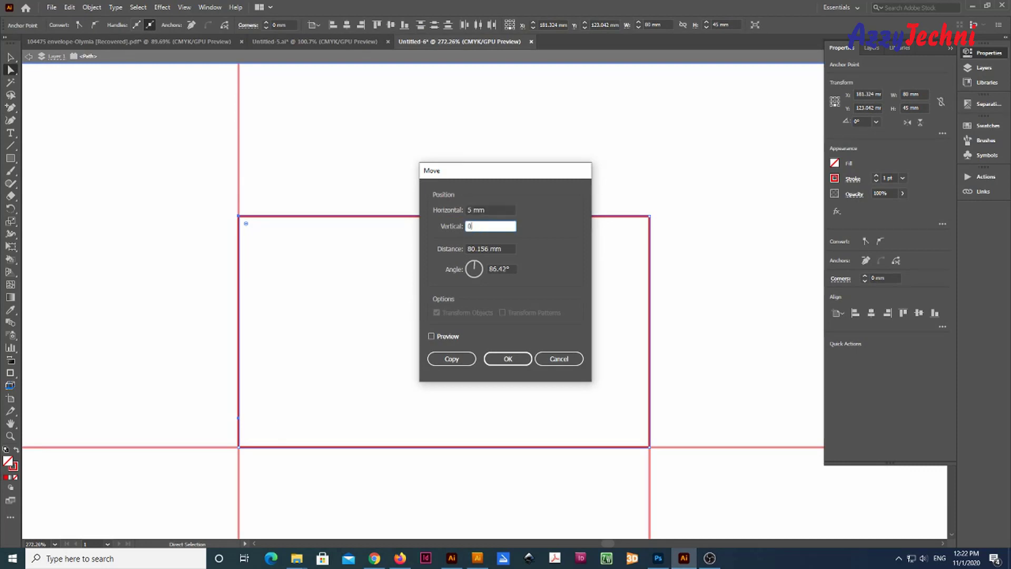
key("Return")
left_click(368, 390)
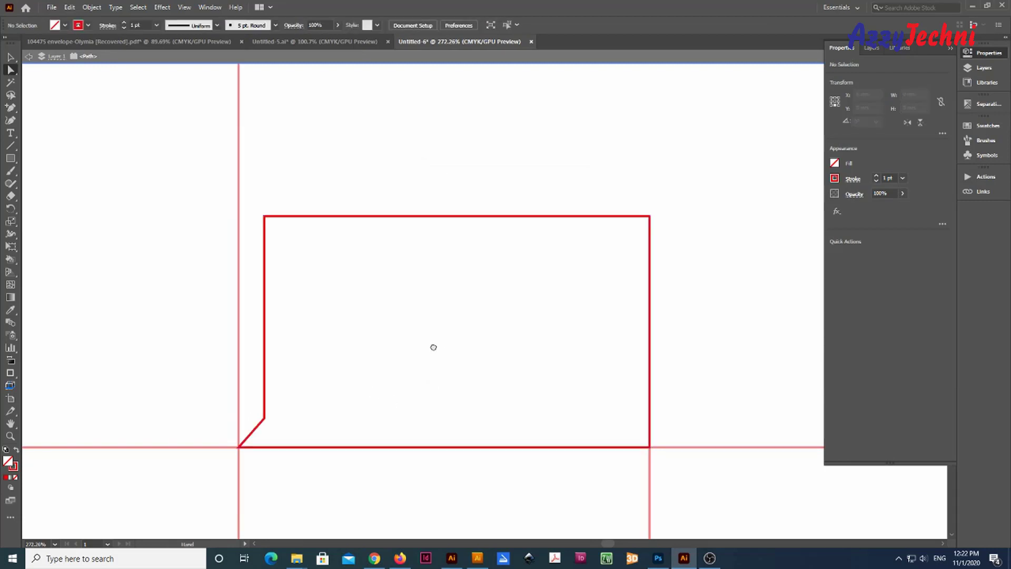
Step: Move only the flap's top-left corner a further 5 mm right to slant the left edge
left_click_drag(432, 345, 388, 371)
key("z")
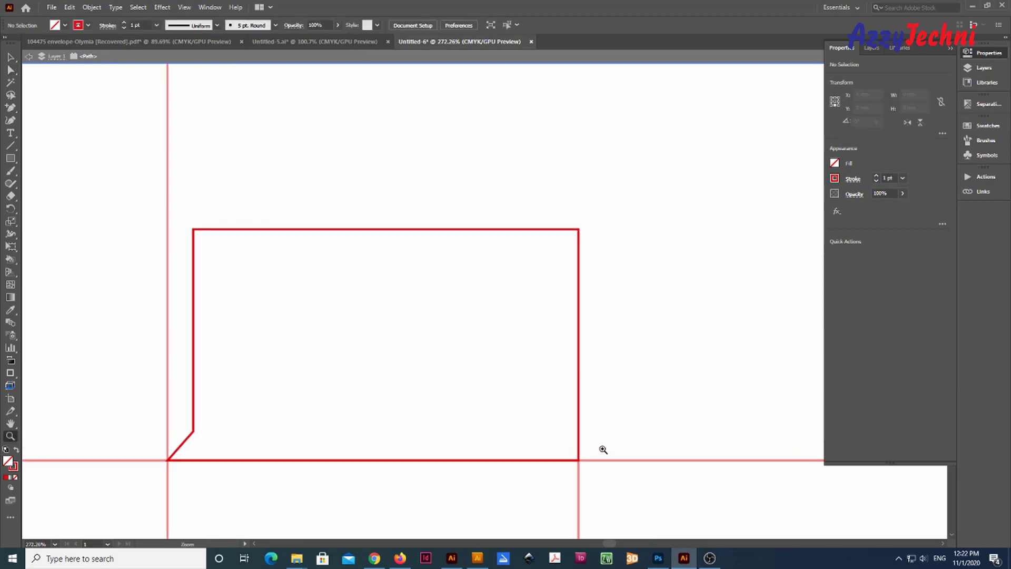
key("ctrl+minus")
key("ctrl+minus")
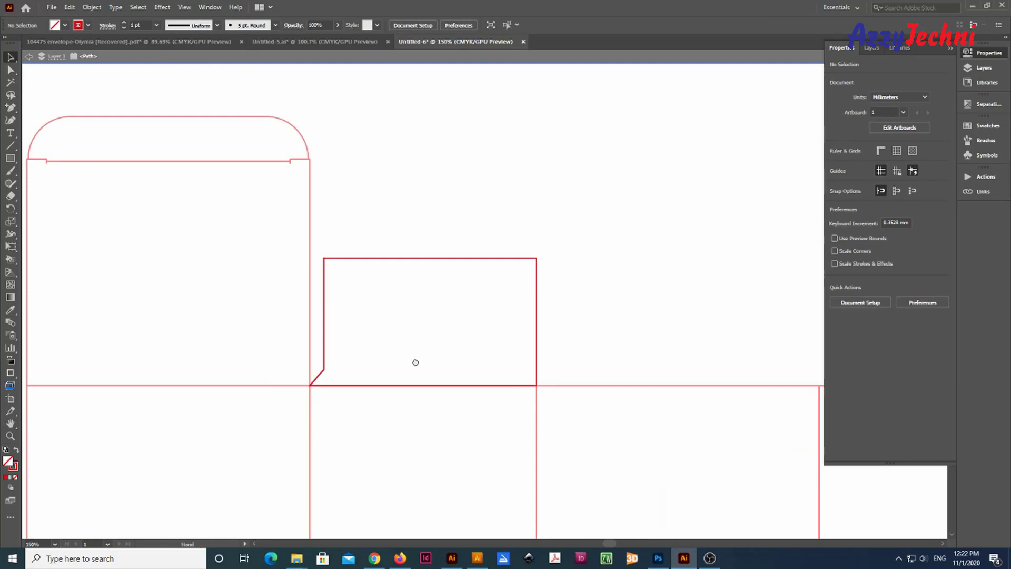
left_click_drag(415, 362, 438, 430)
key("a")
left_click_drag(343, 312, 379, 354)
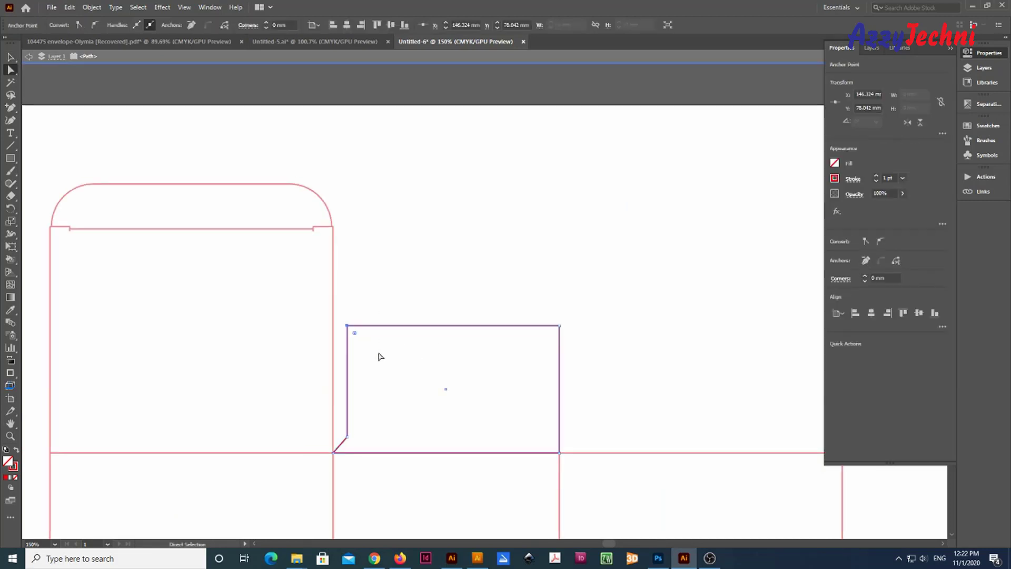
key("Return")
key("Return")
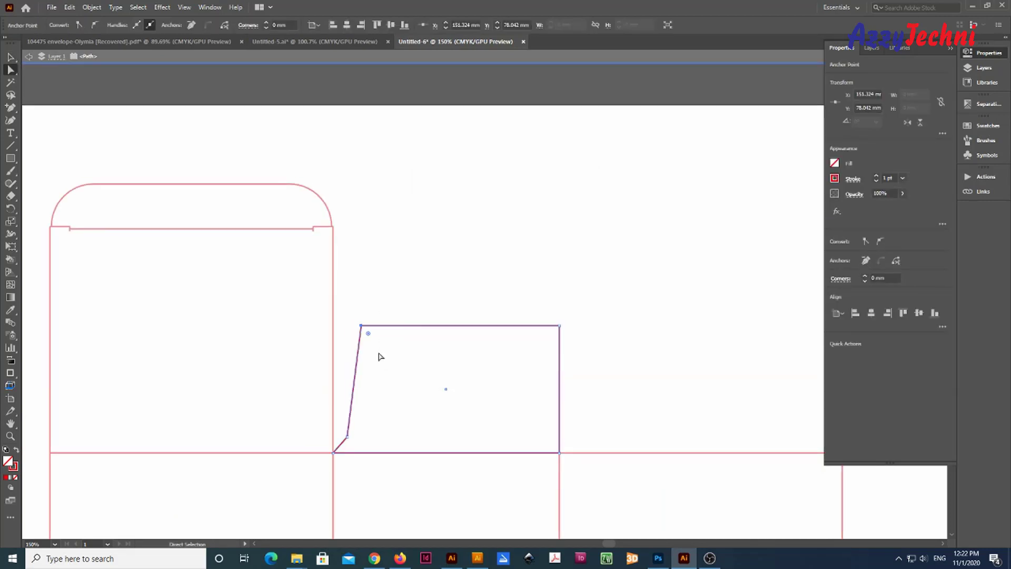
left_click(398, 256)
key("v")
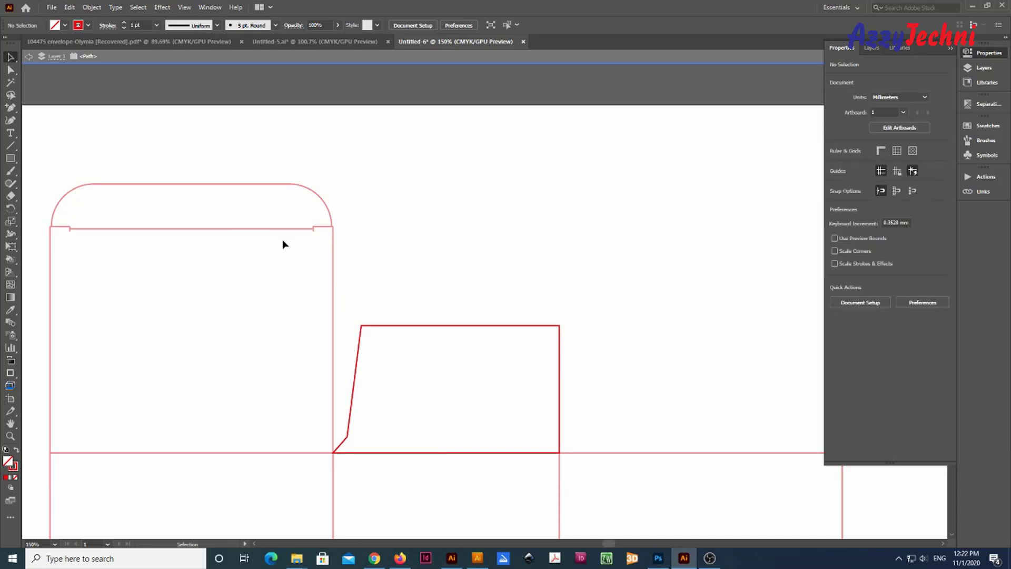
Step: Copy the lid's right 7 mm notch line, rotate it vertical and stand it on the base line just right of the flap
key("a")
left_click(327, 226)
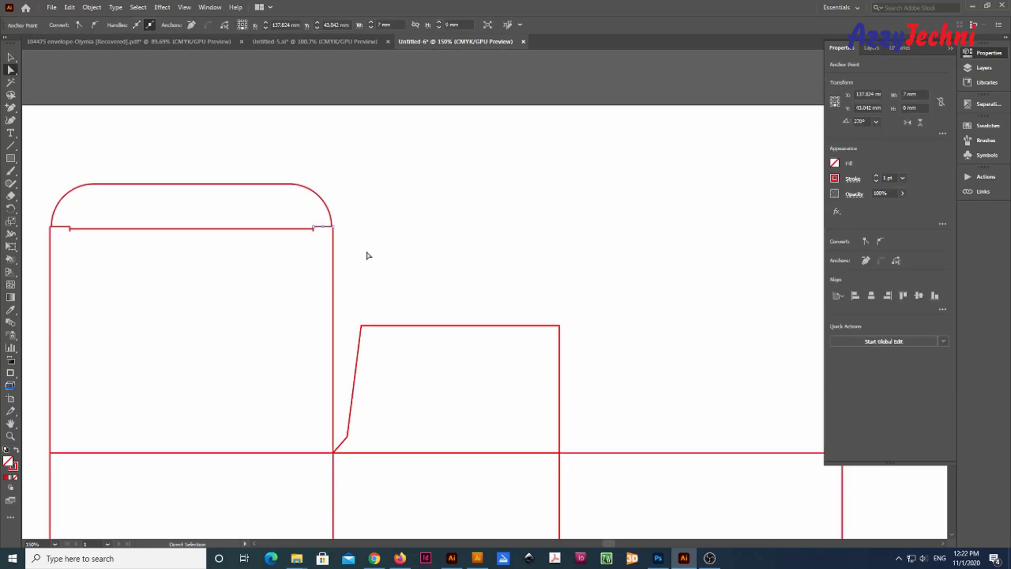
key("z")
left_click_drag(598, 445, 799, 512)
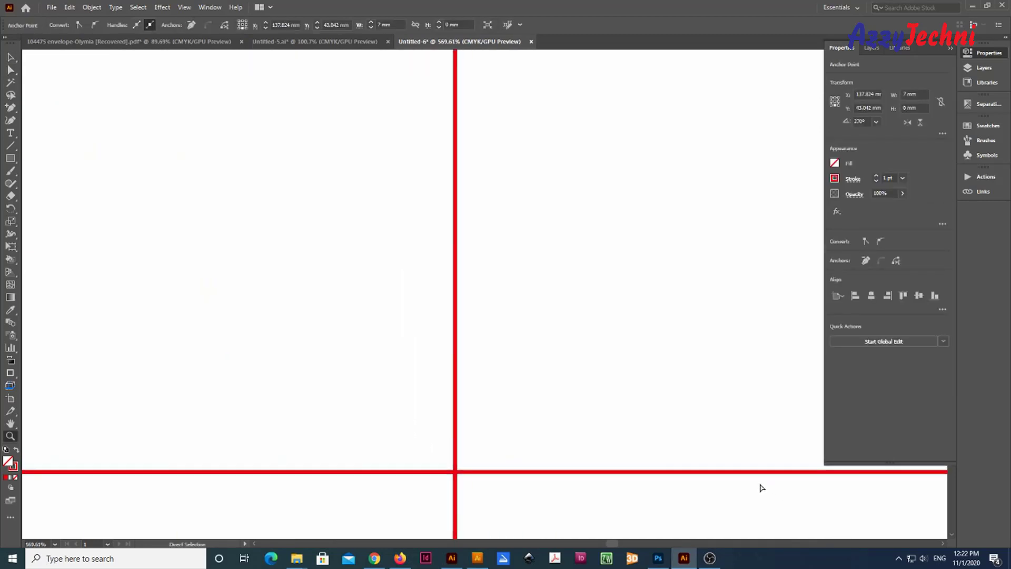
key("v")
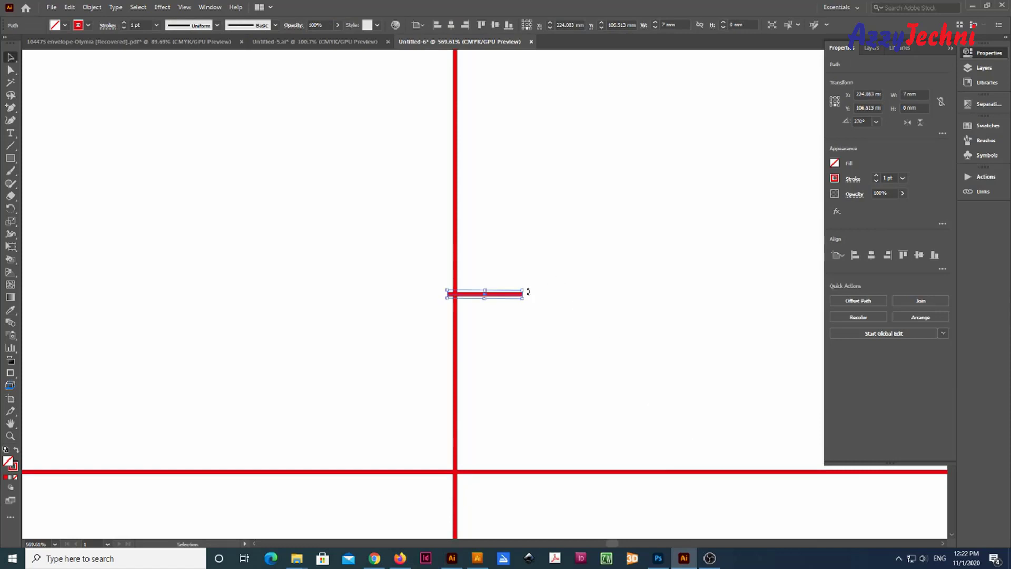
left_click_drag(528, 291, 510, 461)
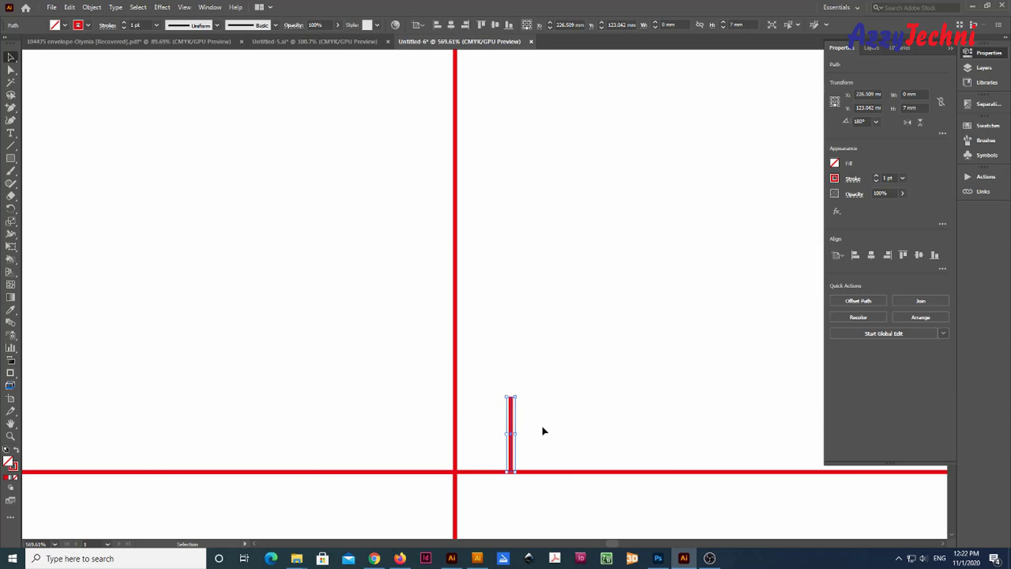
Step: Add anchor points on the flap's right edge, one 7 mm above the base and one higher, and delete the vertical measuring line
left_click(10, 108)
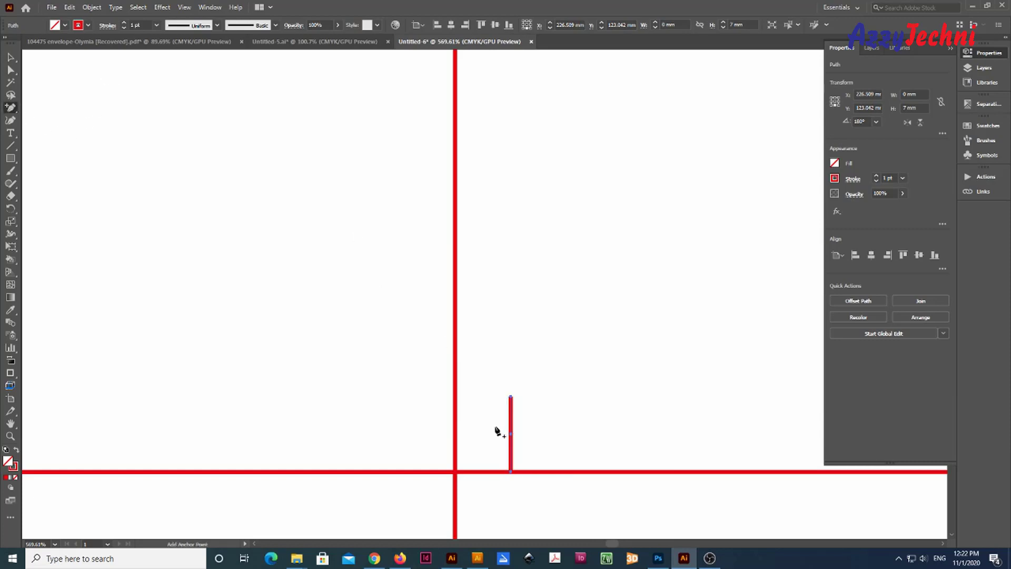
left_click(457, 398)
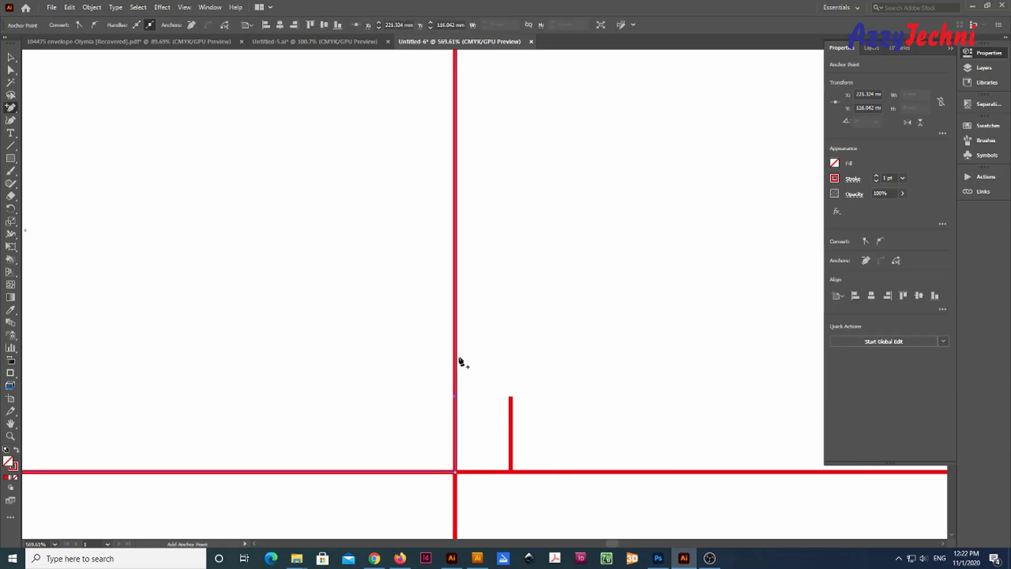
left_click(455, 313)
key("v")
left_click(509, 412)
key("Delete")
key("ctrl+minus")
key("ctrl+minus")
key("ctrl+minus")
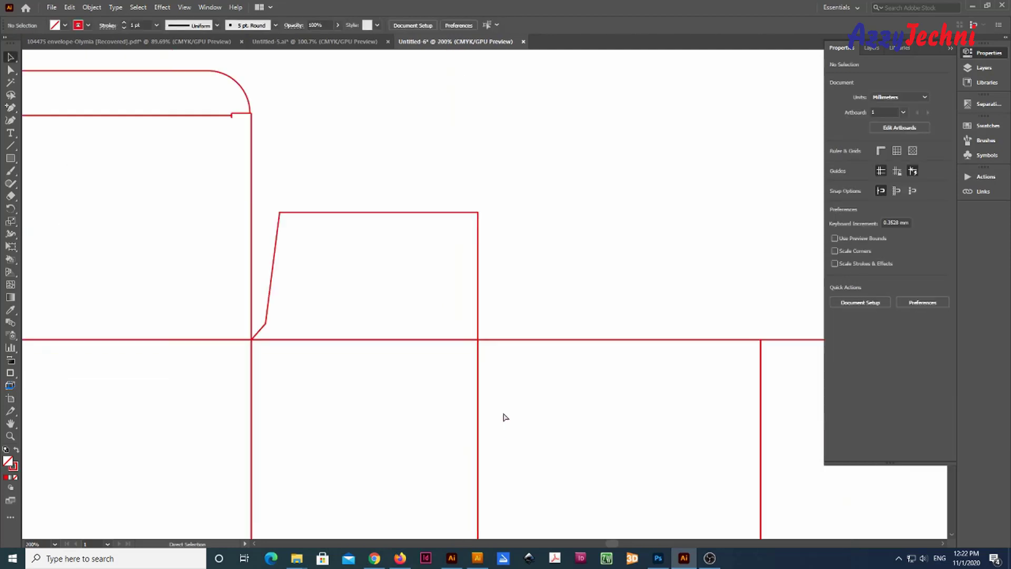
Step: Try moving the flap's top-right corner and the higher right-edge anchor point 1 mm left
key("a")
left_click_drag(508, 169, 449, 307)
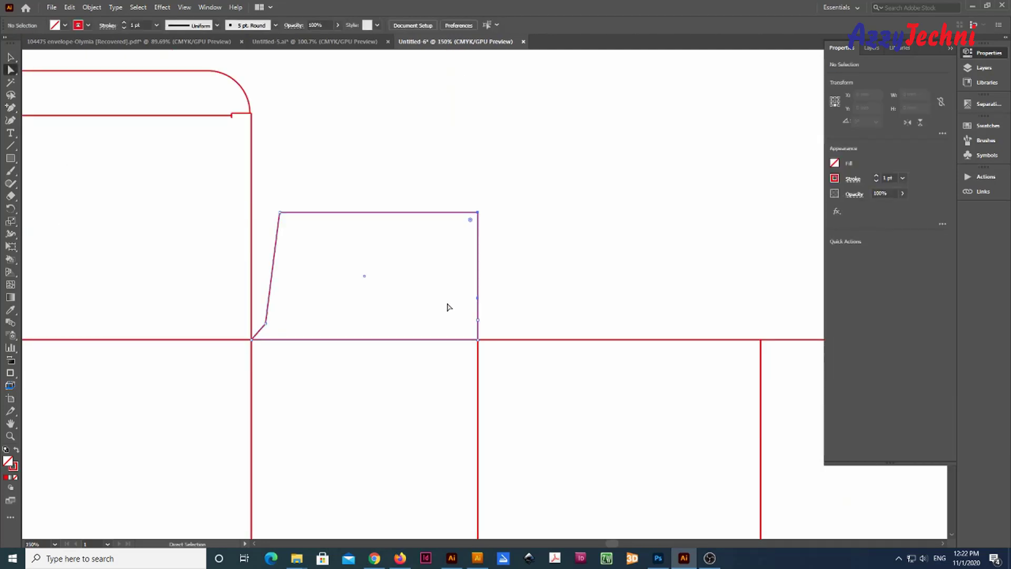
key("Return")
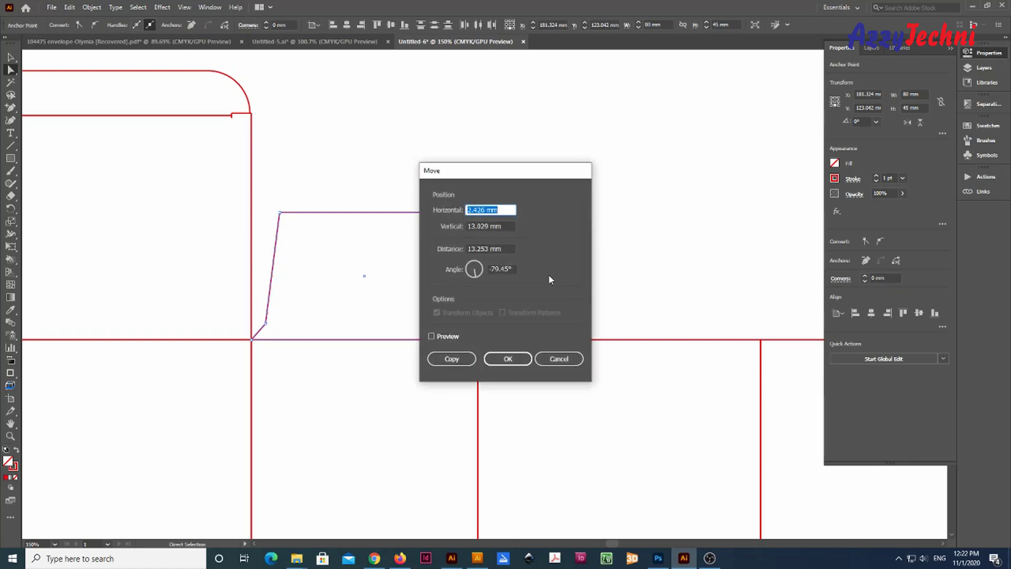
type("-1")
key("Return")
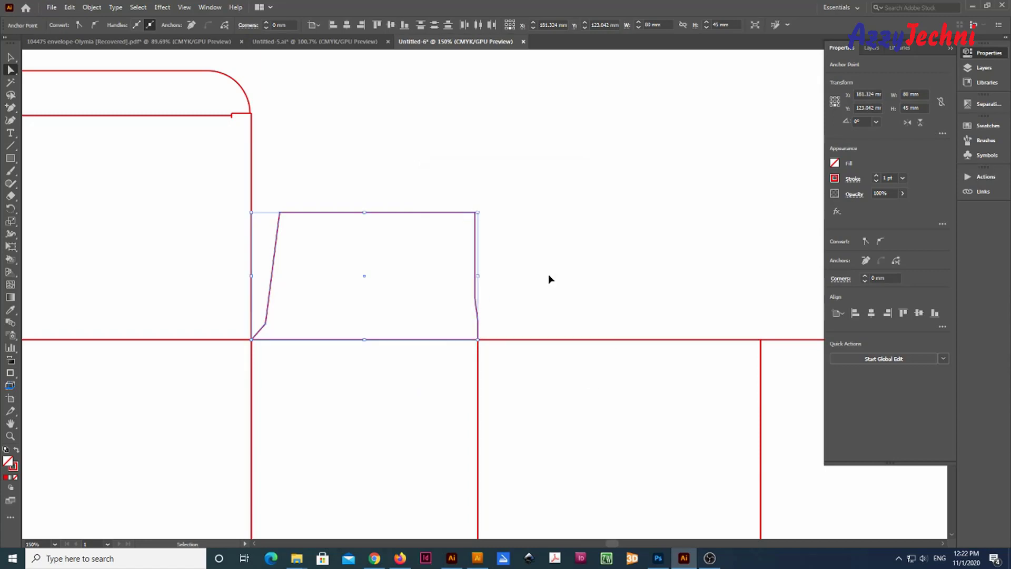
Step: Move the flap's top-right corner and the higher right-edge anchor point 5 mm left, with 0 mm vertical movement
left_click_drag(530, 166, 448, 306)
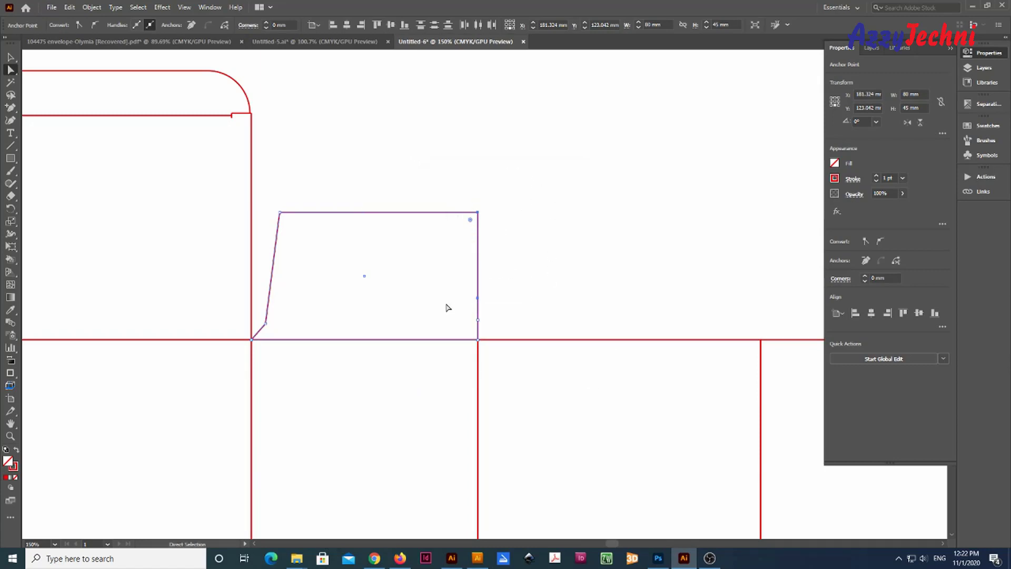
key("Return")
type("-5")
key("Tab")
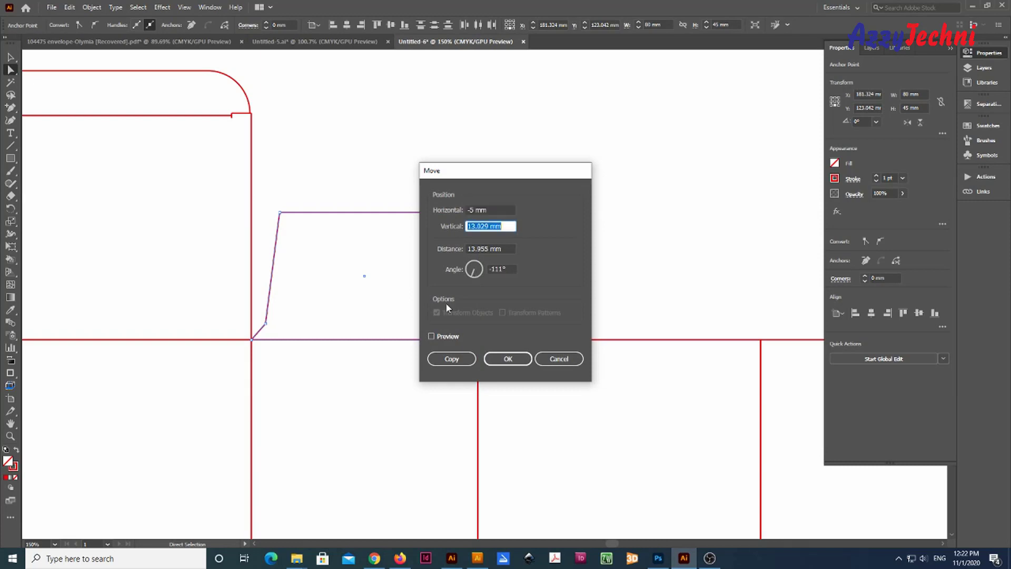
type("0")
key("Return")
left_click(495, 281)
Step: Move only the flap's top-right corner a further 5 mm left, with 0 mm vertical movement, to slant the right edge
key("z")
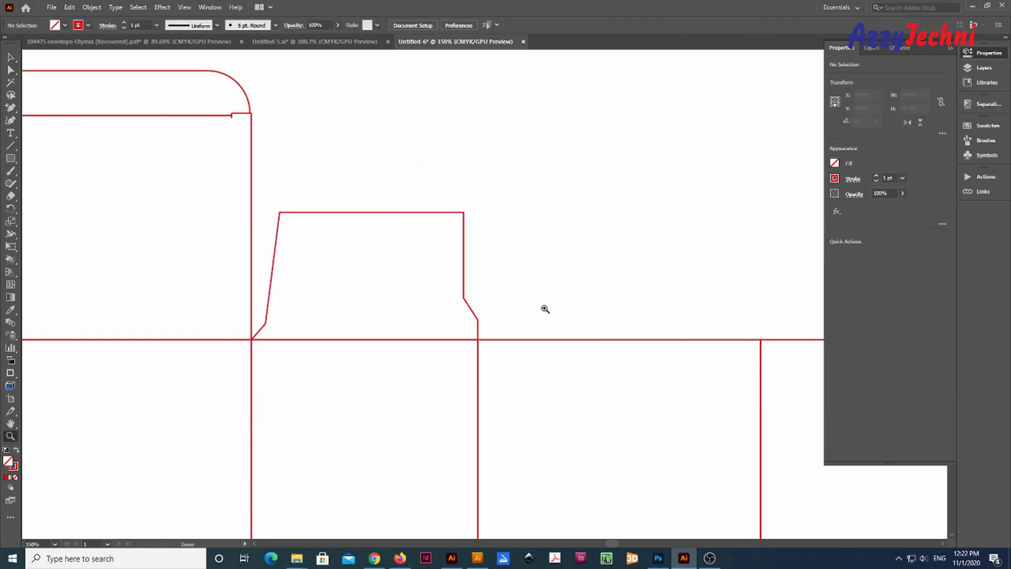
left_click(498, 234)
key("a")
left_click_drag(469, 167, 429, 207)
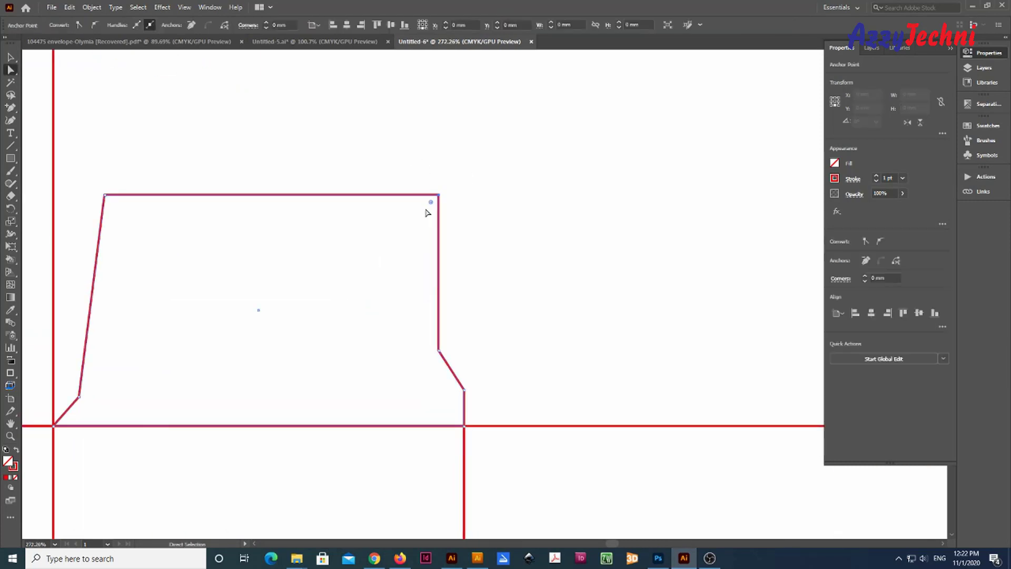
key("Return")
type("-")
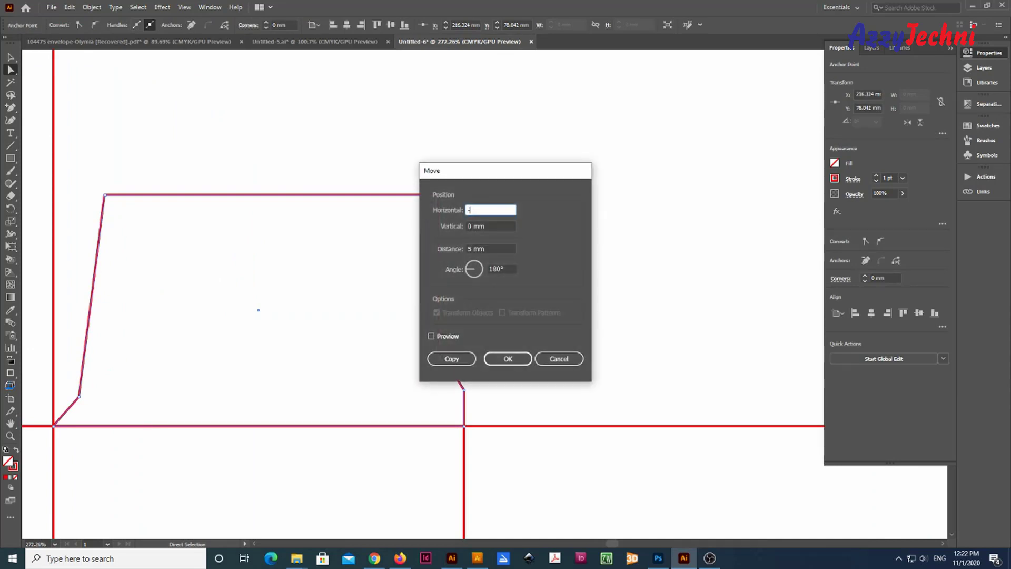
type("5")
key("Tab")
type("0")
key("Return")
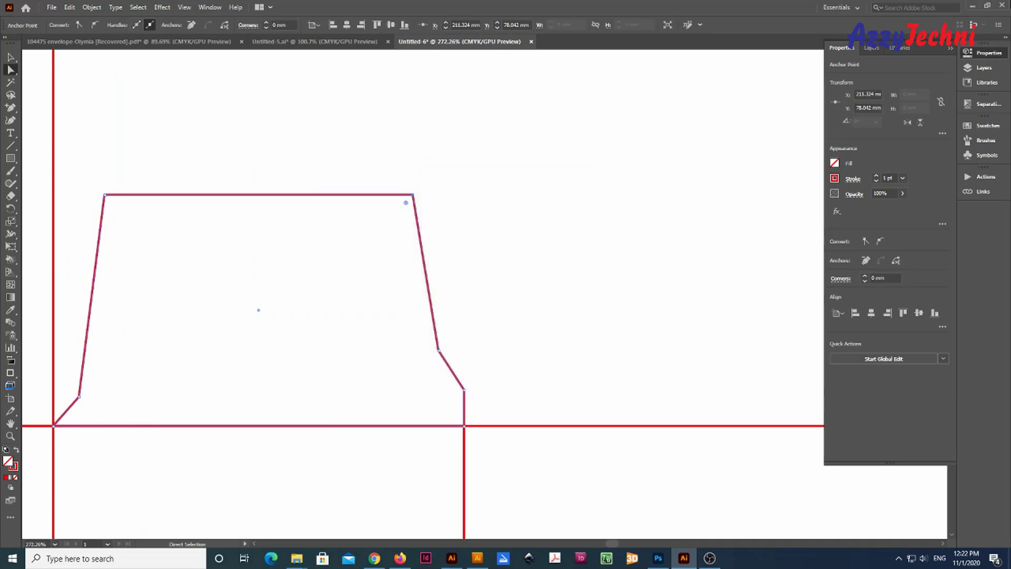
Step: Nudge the inner anchor point at the flap's right shoulder down to about Y 110.8 mm
left_click_drag(452, 330, 414, 361)
key("Down")
key("Down")
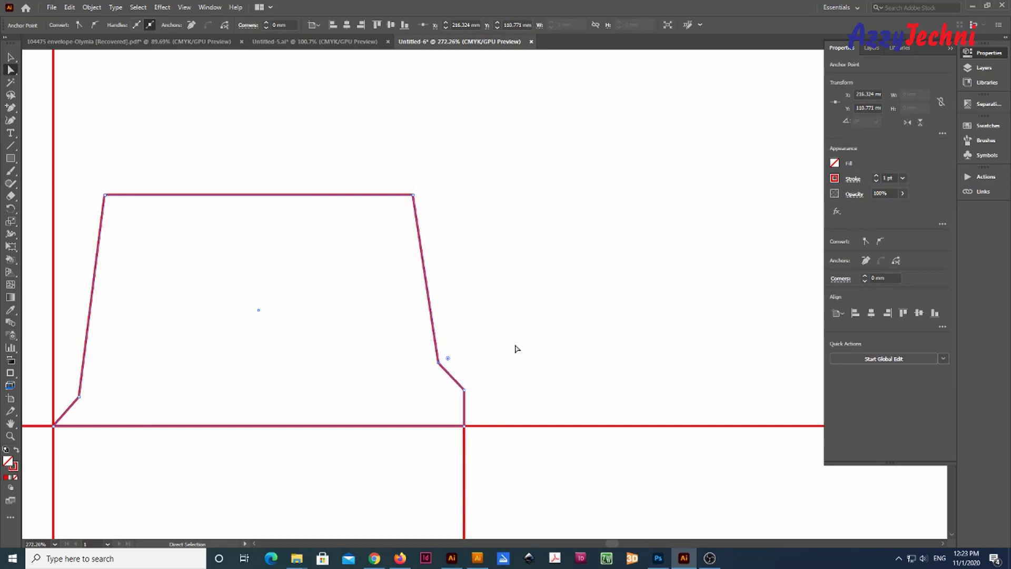
left_click(517, 347)
key("v")
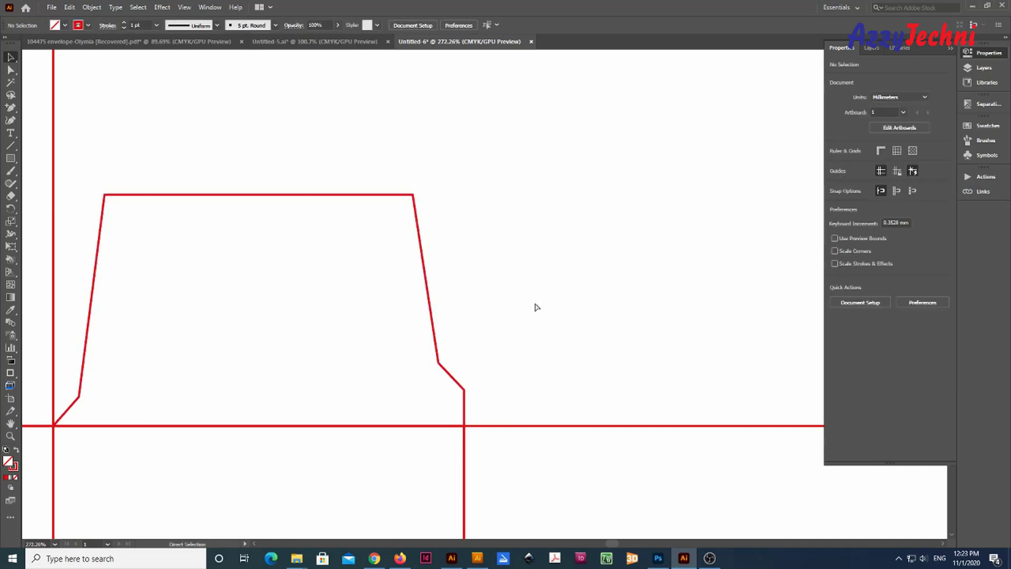
Step: Nudge the inner anchor point at the flap's right shoulder left to about X 214.6 mm
key("ctrl+minus")
key("ctrl+minus")
key("ctrl+minus")
key("ctrl+minus")
key("ctrl+minus")
key("z")
left_click_drag(478, 265, 565, 298)
key("v")
key("space")
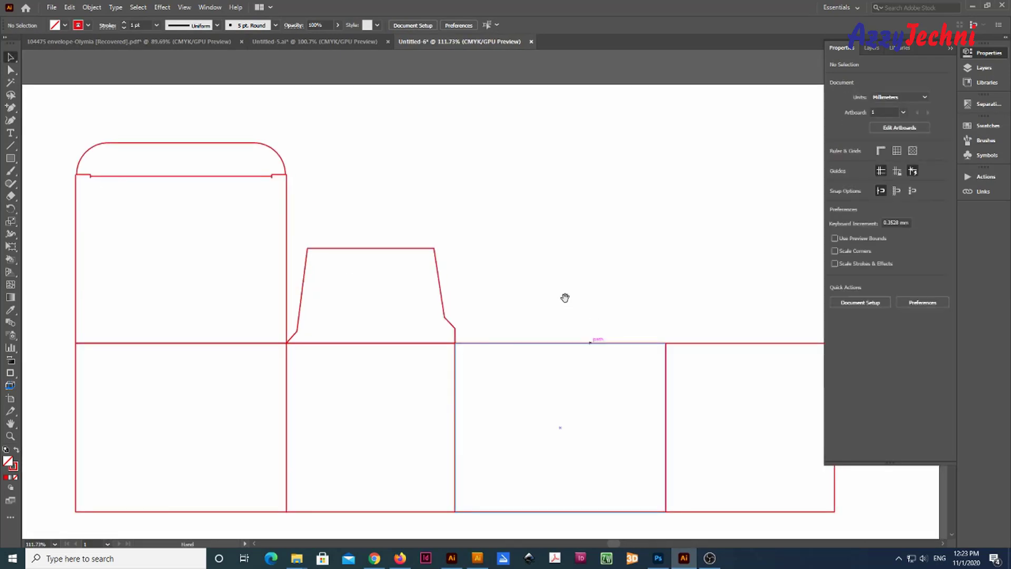
key("a")
left_click(441, 317)
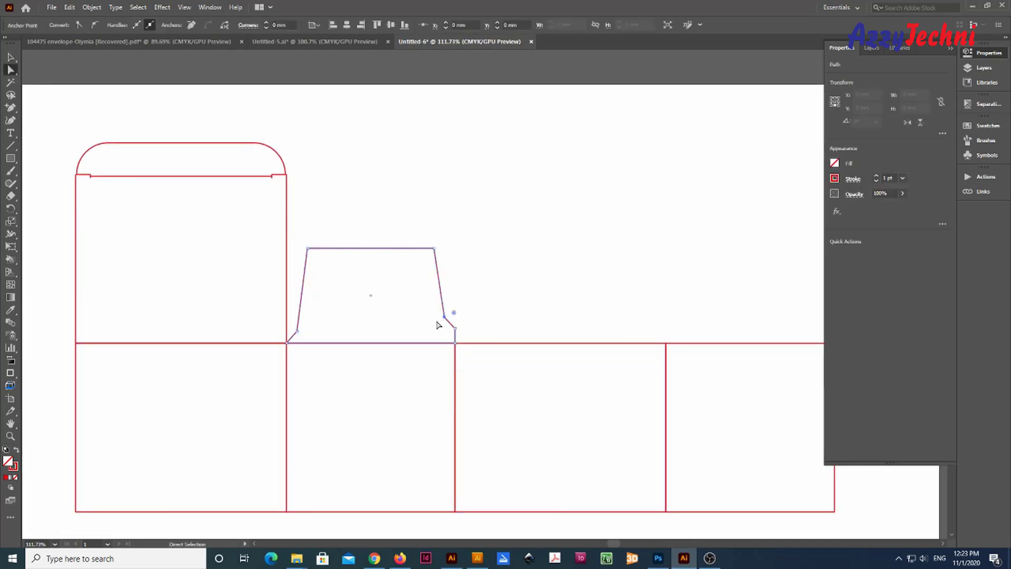
key("Left")
key("Left")
key("Left")
key("Left")
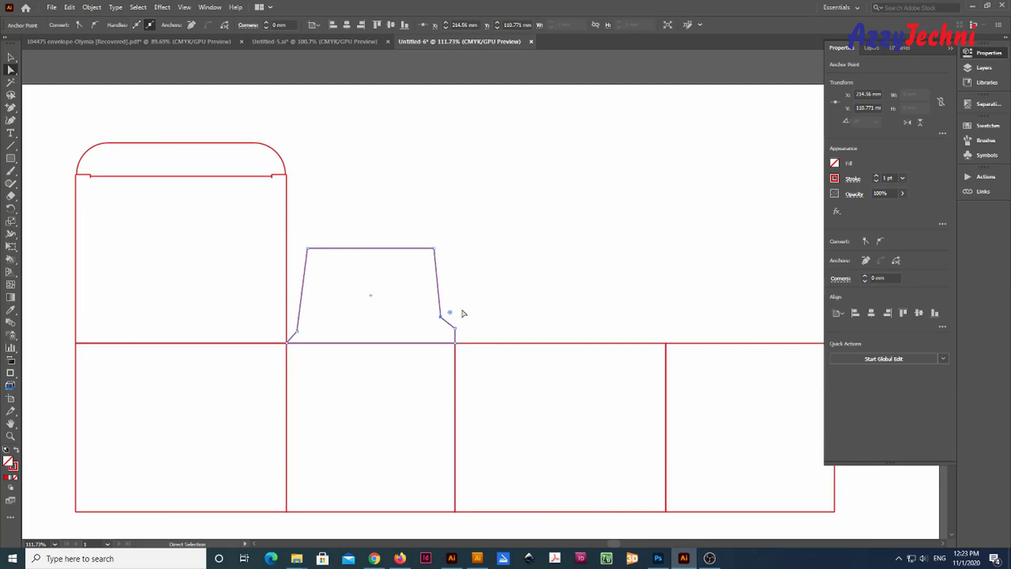
left_click(495, 300)
key("v")
Step: Set the tapered flap's width to 79 mm, keeping its left edge fixed
left_click_drag(545, 281, 474, 252)
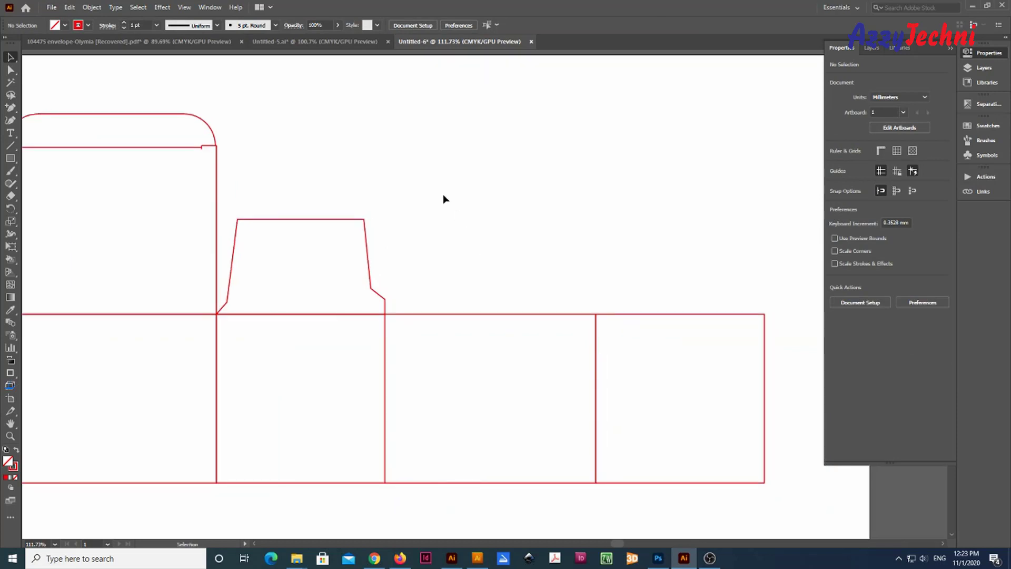
left_click(303, 220)
left_click_drag(415, 243, 375, 239)
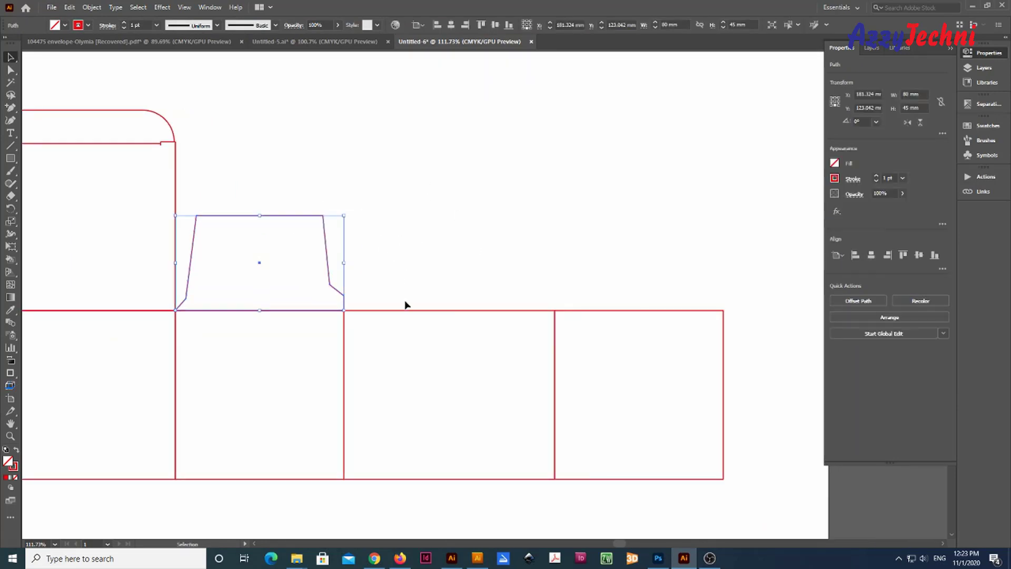
key("z")
left_click(267, 268)
key("v")
left_click_drag(305, 307, 333, 343)
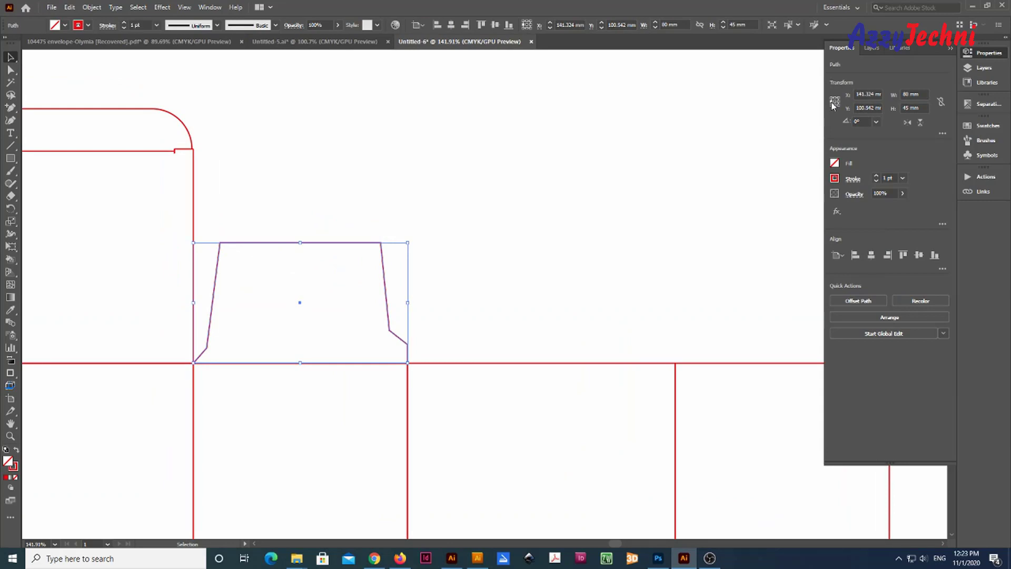
left_click(921, 96)
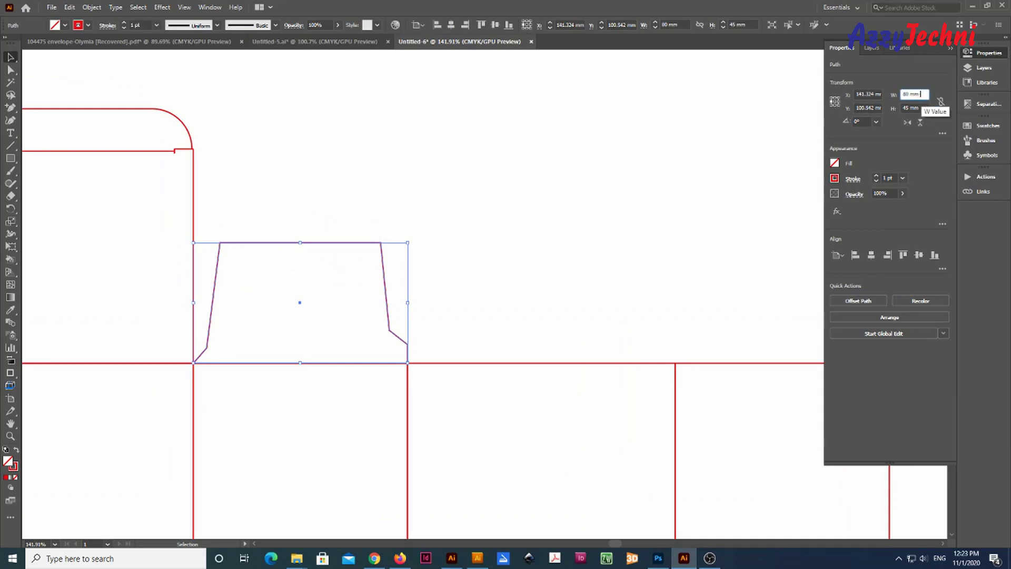
key("Return")
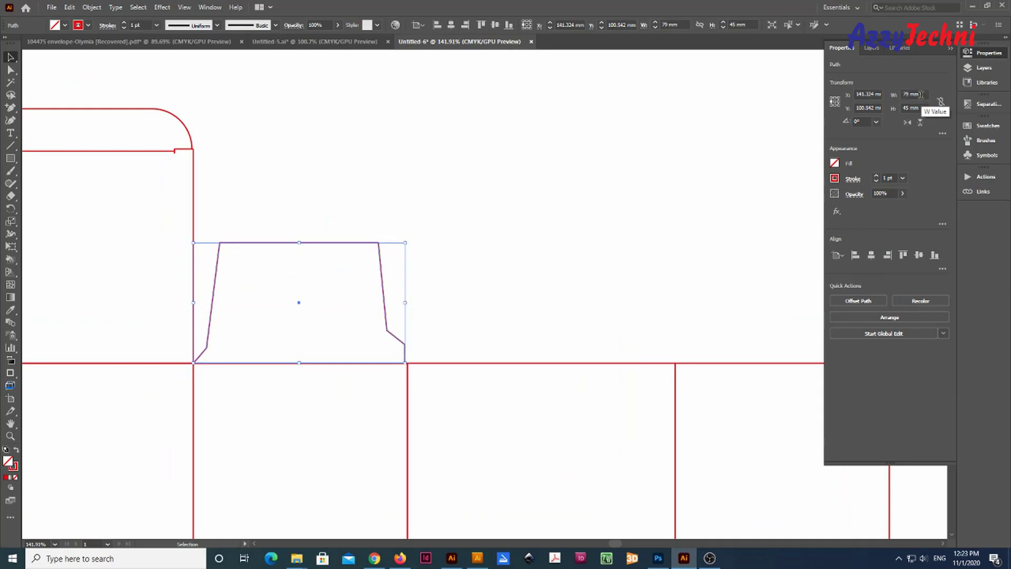
Step: Copy the tapered dust flap above the fourth panel, flip it horizontally, and align its lower-right corner with the panel's upper-right corner
left_click(521, 282)
left_click_drag(522, 282, 612, 408)
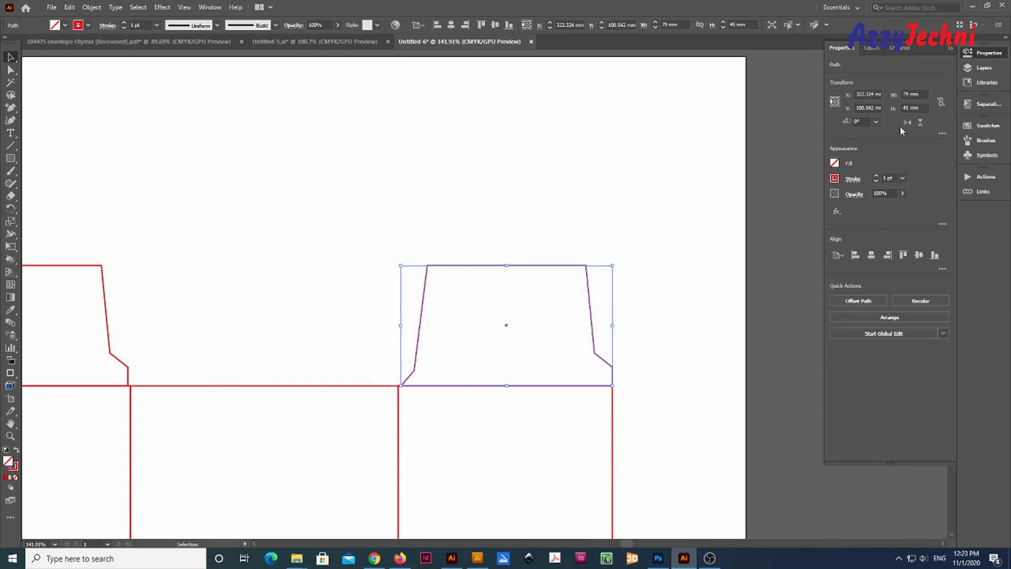
left_click(907, 122)
scroll(535, 353, "up", 3)
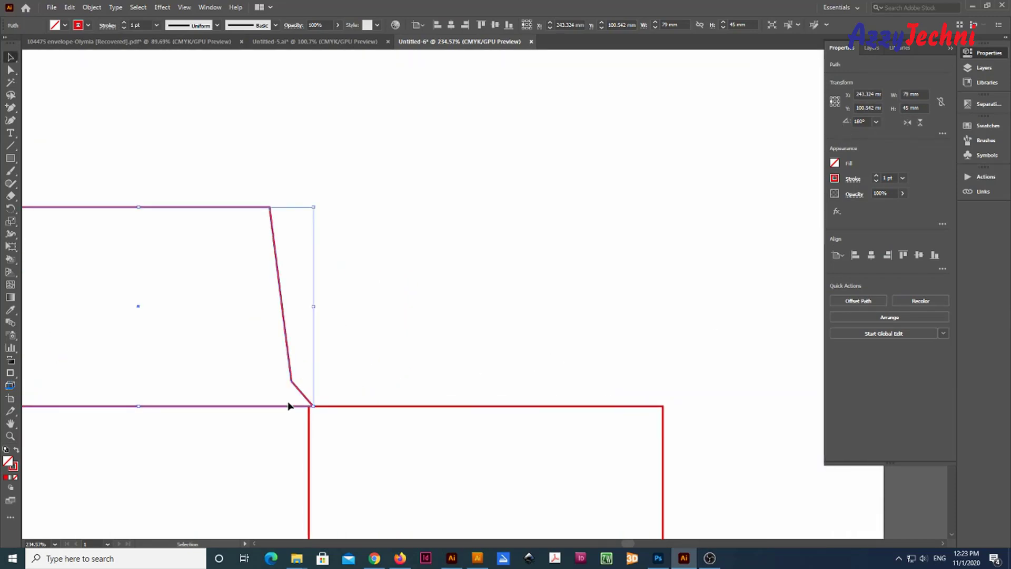
left_click_drag(302, 396, 653, 463)
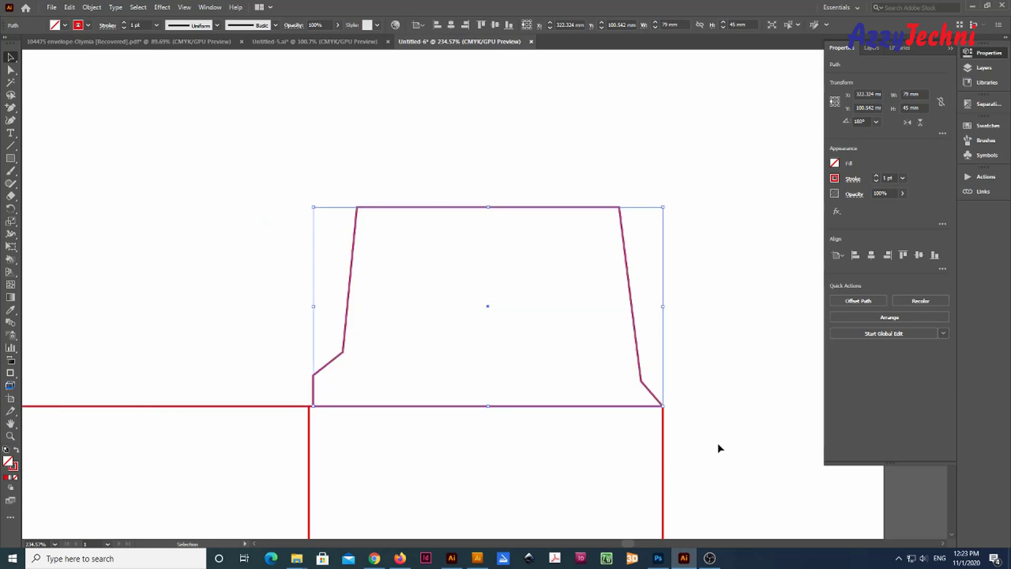
Step: Check up close in outline view how the copied flap's lower-right corner meets the fourth panel's corner
key("z")
left_click_drag(718, 447, 856, 498)
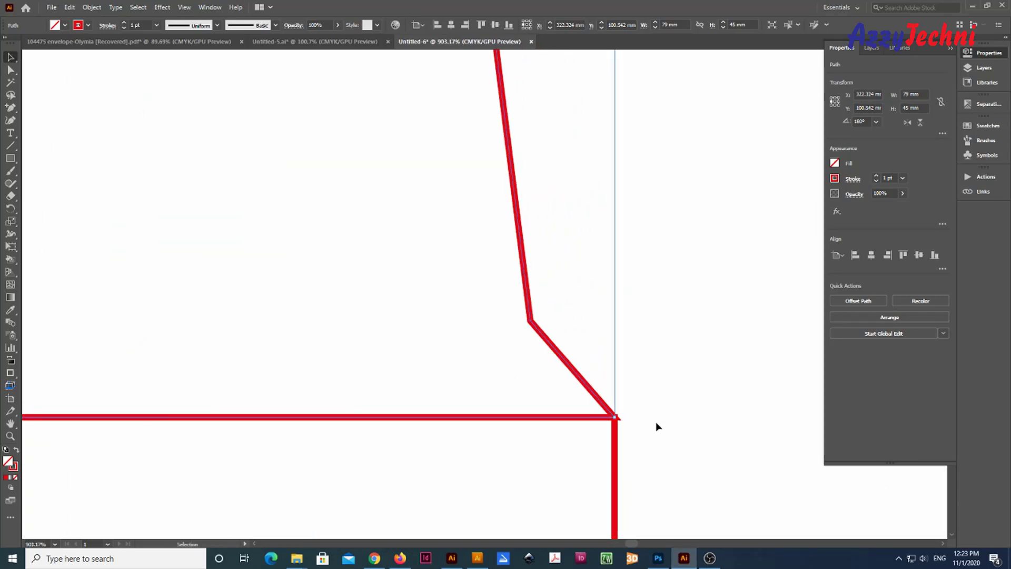
left_click_drag(657, 424, 690, 470)
key("ctrl+y")
key("a")
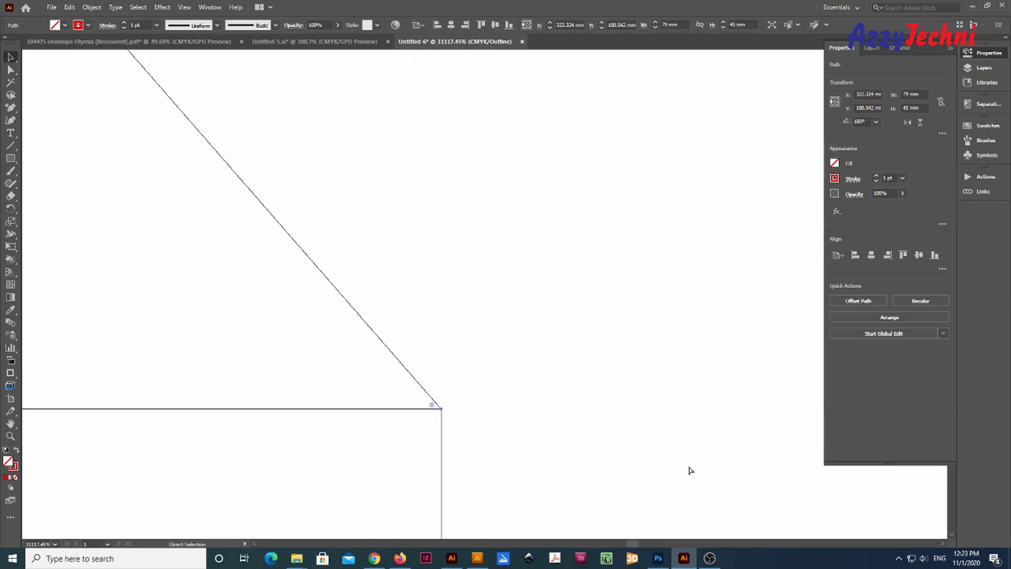
key("ctrl+y")
key("ctrl+minus")
key("ctrl+minus")
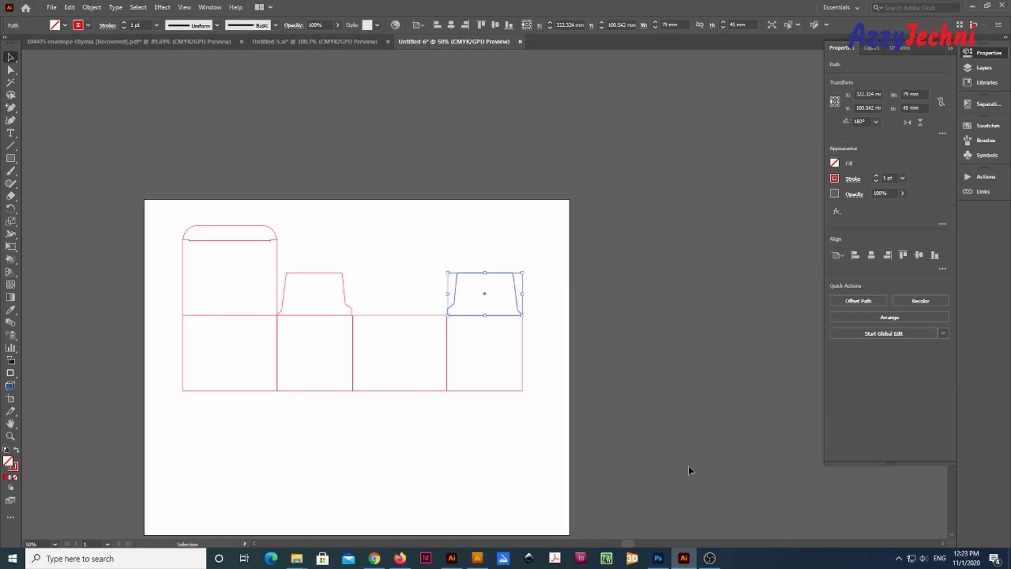
Step: Select the whole dieline, dock the Stroke settings with all options shown, and set the stroke corners to Bevel Join
key("z")
key("v")
left_click_drag(237, 255, 567, 449)
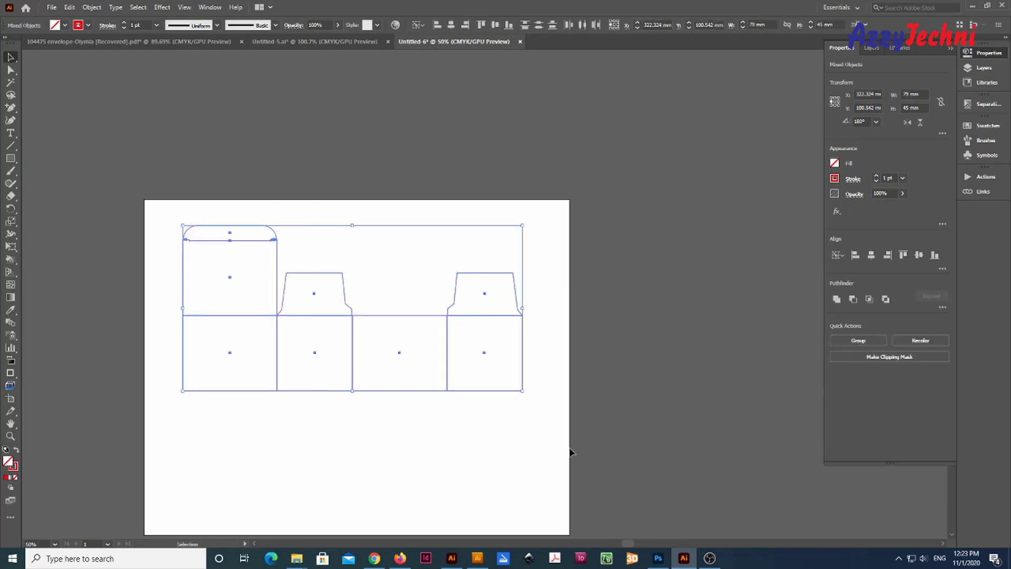
left_click(209, 7)
left_click(312, 439)
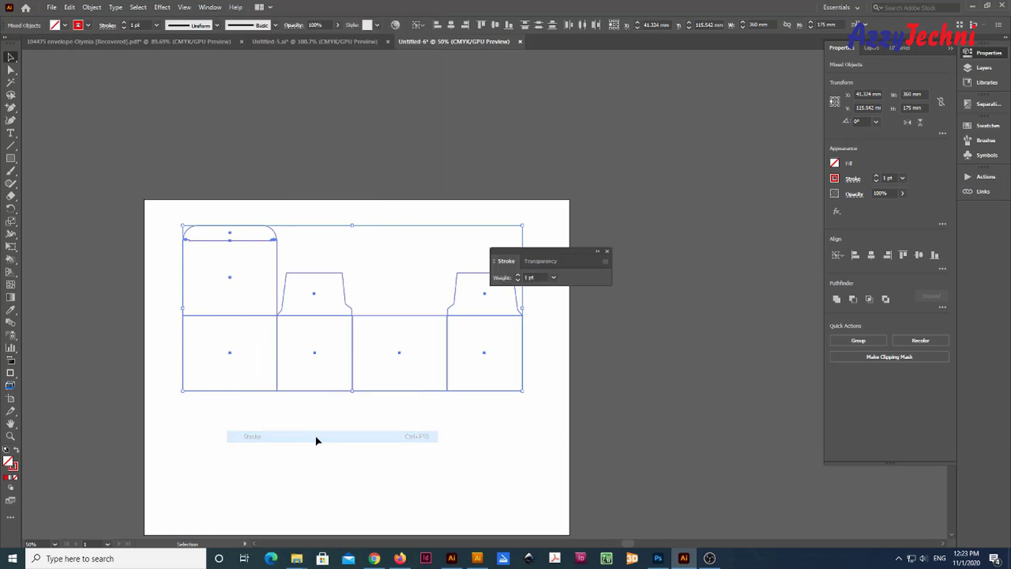
left_click(605, 264)
left_click(631, 266)
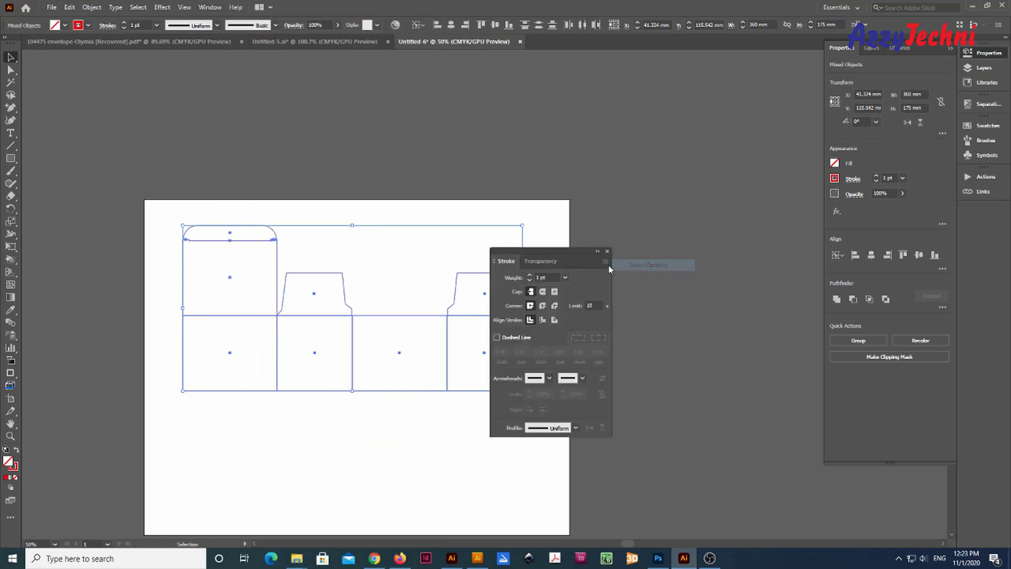
mouse_move(543, 248)
left_mouse_down()
mouse_move(962, 276)
mouse_move(993, 218)
left_mouse_up()
left_click(992, 218)
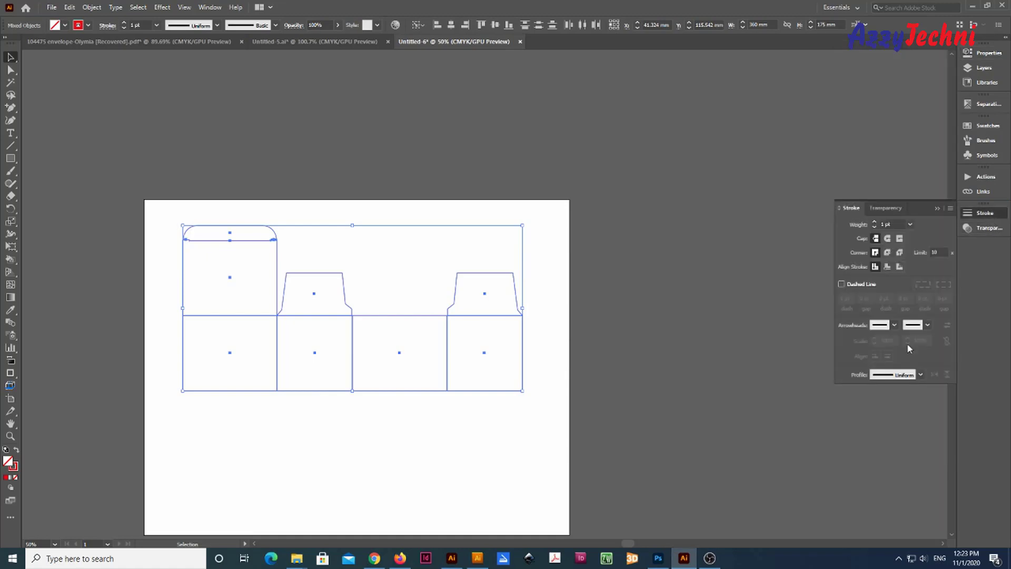
left_click(899, 254)
left_click(577, 336)
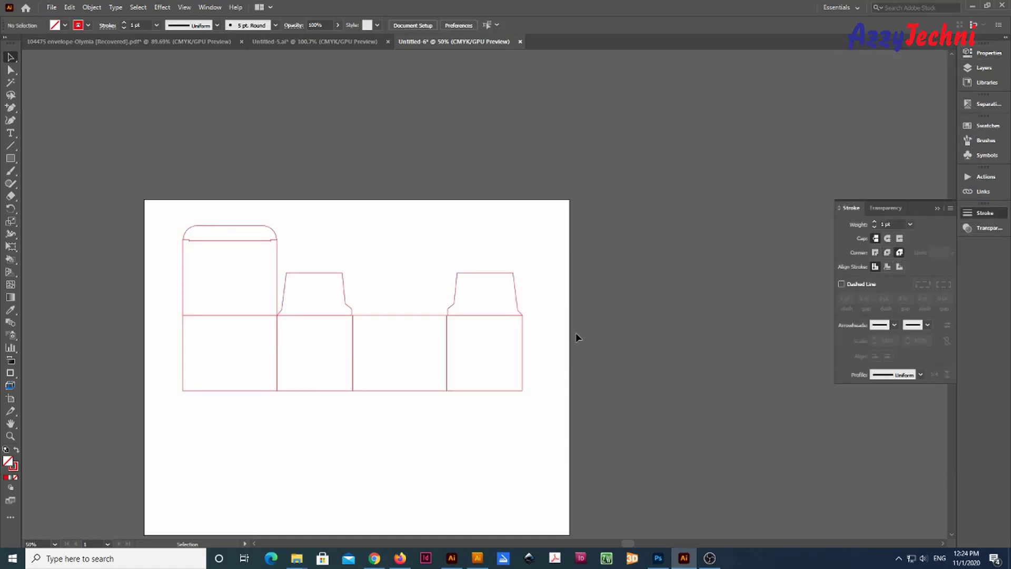
Step: Inspect the corners of the dust flap above the fourth panel and the rest of the dieline up close
key("z")
left_click_drag(508, 298, 728, 402)
key("v")
left_click(540, 293)
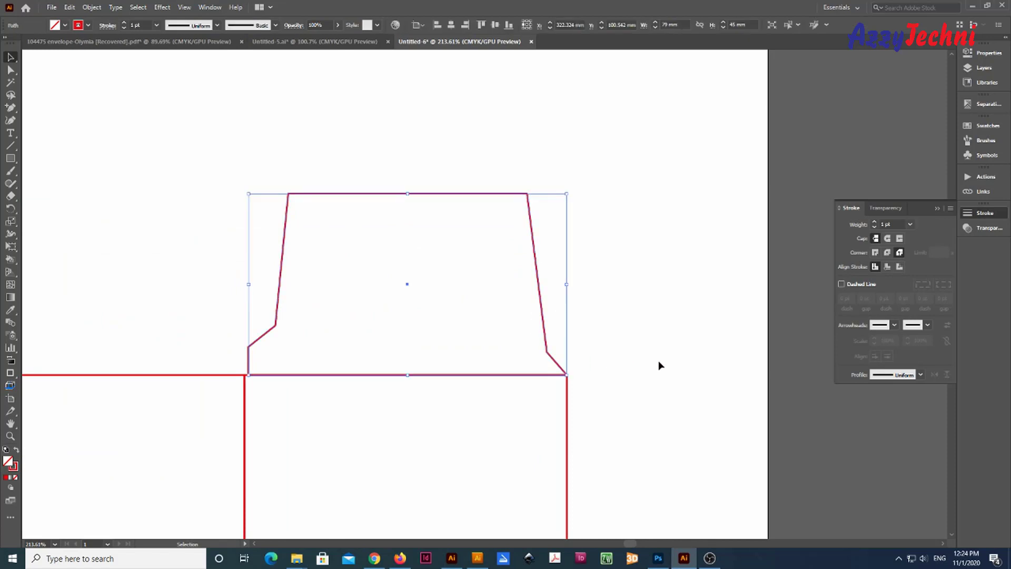
key("z")
left_click_drag(551, 361, 456, 366)
left_click_drag(295, 449, 508, 328)
key("v")
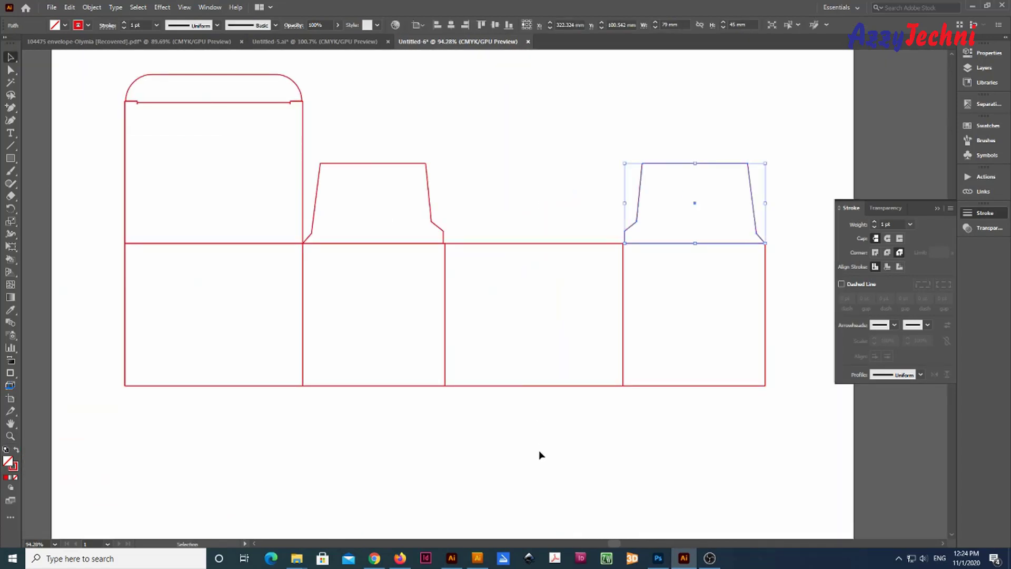
Step: Copy the 80 × 80 mm second panel to below the first panel and rotate the copy 90° clockwise
left_click_drag(401, 416, 437, 406)
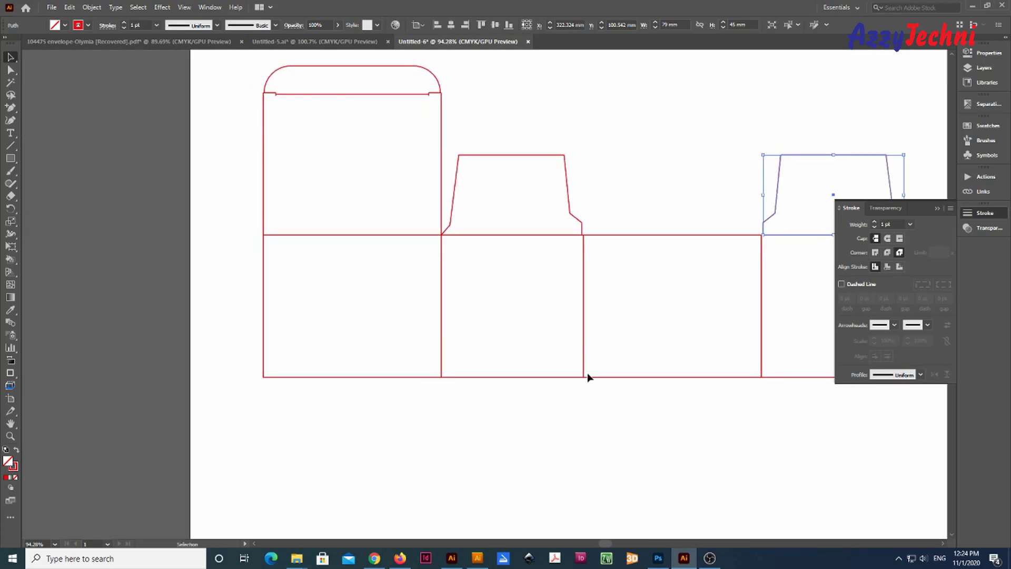
left_click_drag(504, 377, 367, 456)
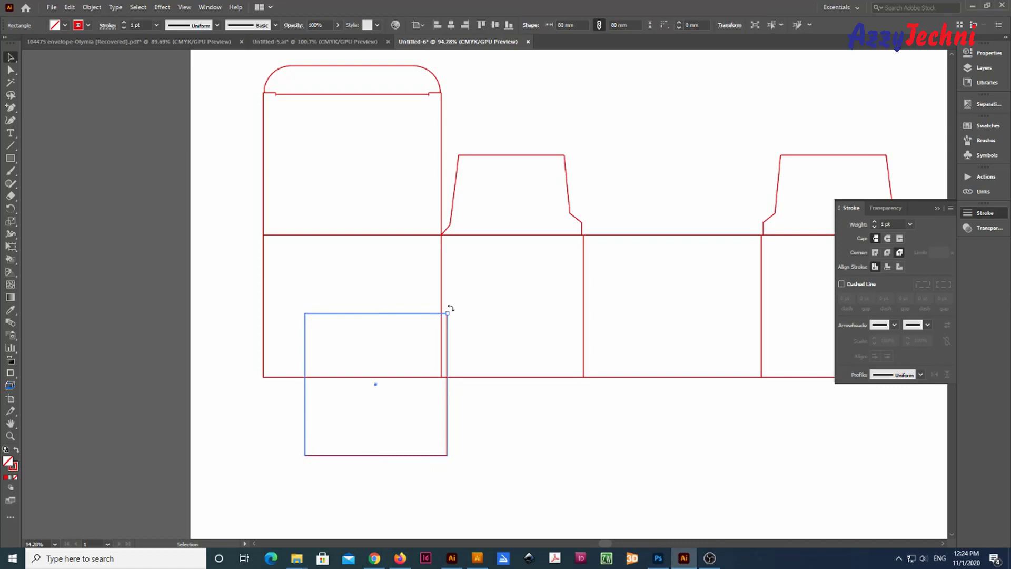
left_click_drag(450, 308, 468, 444)
left_click_drag(343, 316, 312, 391)
Step: Snap the copied square's upper-left corner to the first panel's lower-left corner, working in outline view
scroll(286, 388, "up", 8)
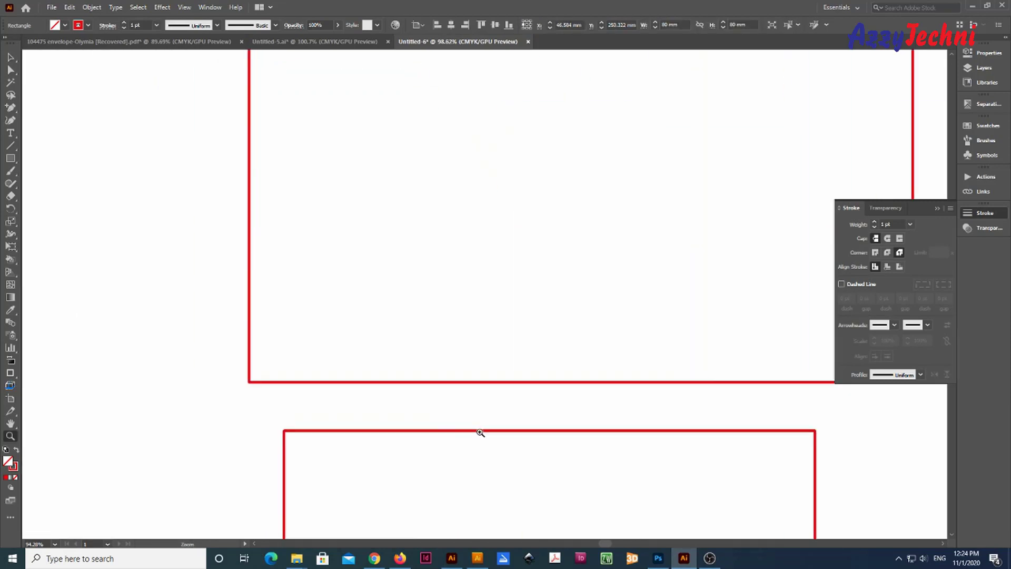
left_click_drag(316, 453, 264, 390)
scroll(264, 391, "up", 5)
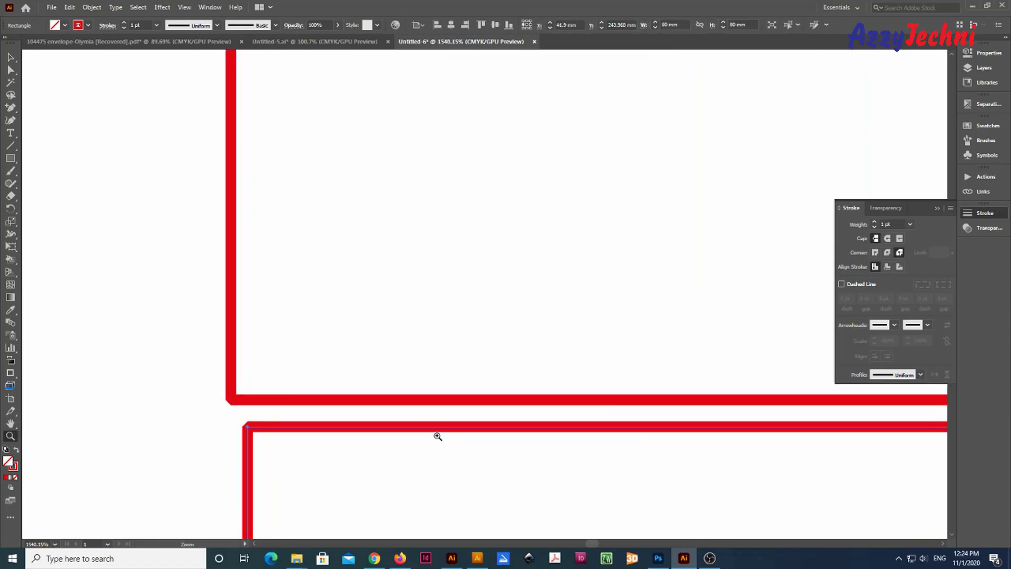
key("ctrl+y")
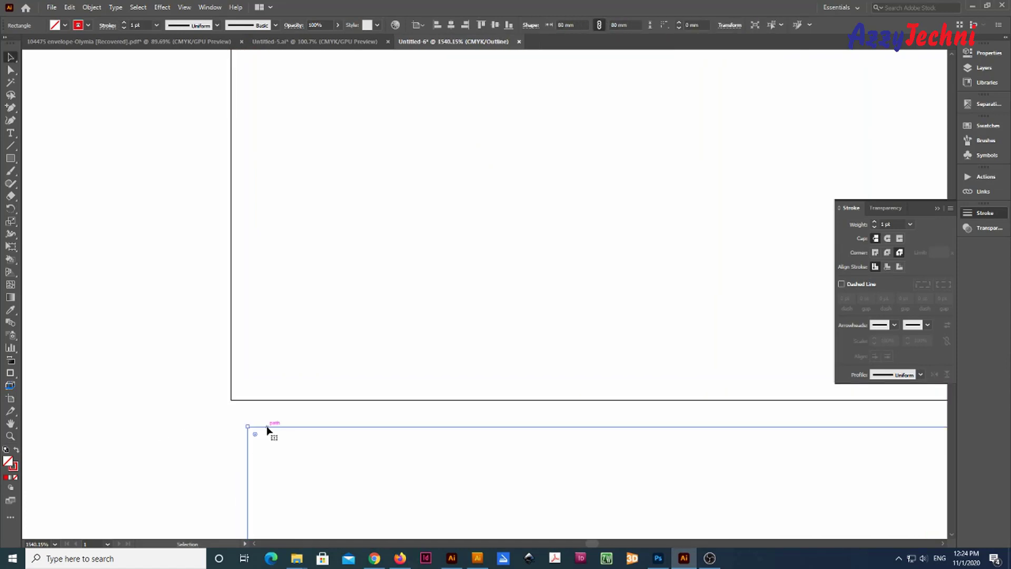
left_click_drag(267, 429, 250, 403)
left_click(319, 371)
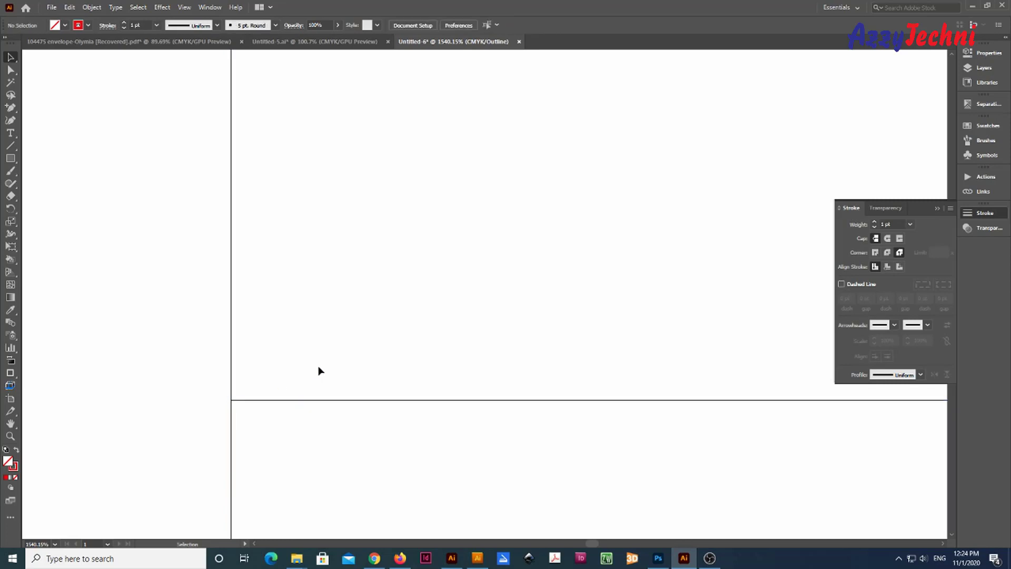
Step: Duplicate the 100 × 80 mm first panel directly beside its outer left edge
key("ctrl+minus")
key("ctrl+minus")
key("ctrl+minus")
key("ctrl+minus")
key("ctrl+minus")
key("ctrl+minus")
key("ctrl+minus")
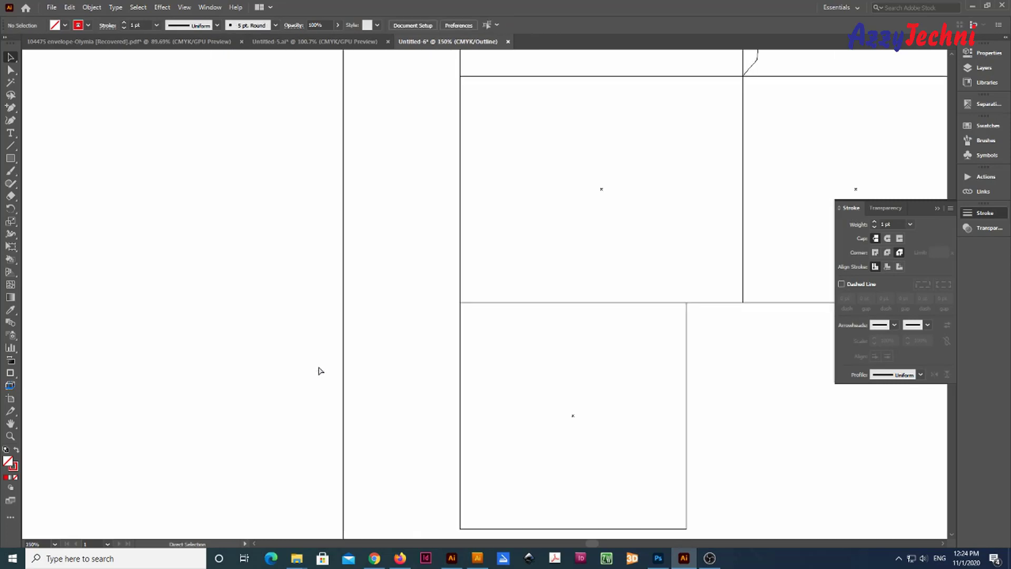
left_click_drag(441, 309, 309, 218)
left_click_drag(582, 437, 298, 437)
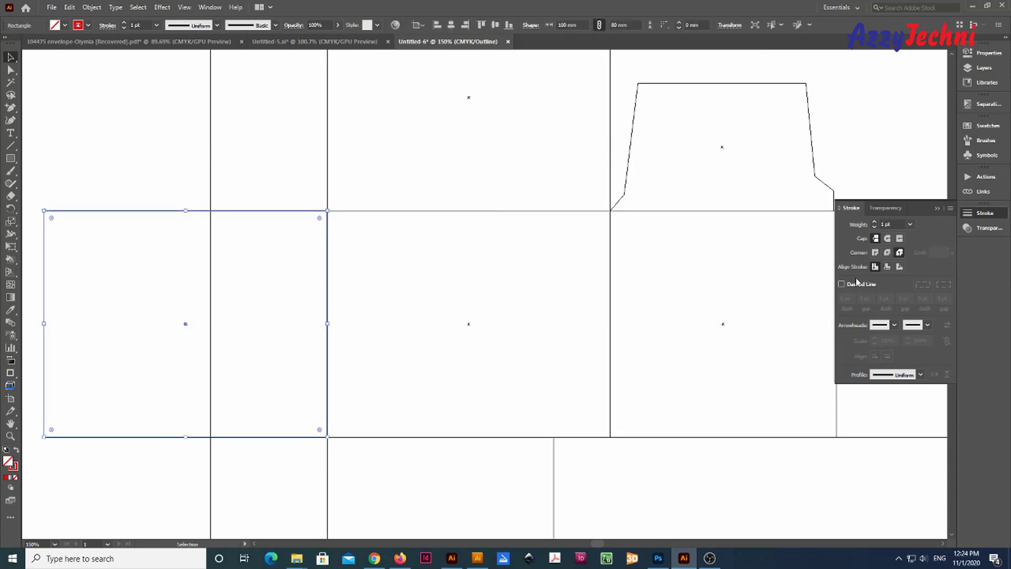
Step: Set the duplicated panel's width to 18 mm, keeping its right edge fixed, to form the glue flap
left_click(984, 53)
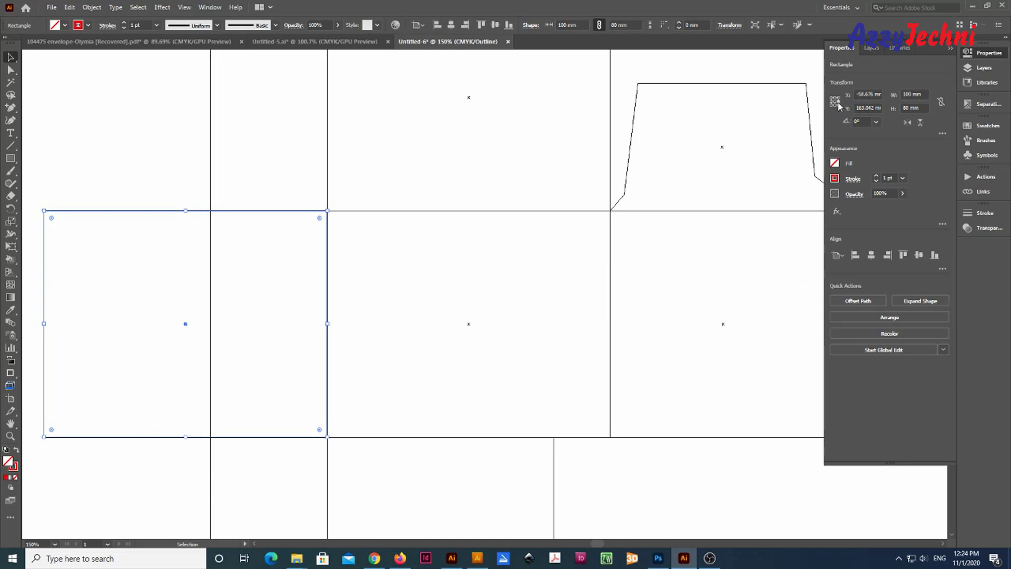
left_click(839, 104)
left_click(926, 94)
type("18")
key("Return")
Step: Move only the glue flap's outer top corner 10 mm down, with 0 mm horizontal movement
key("a")
left_click_drag(238, 185, 301, 227)
key("Return")
type("00")
key("Tab")
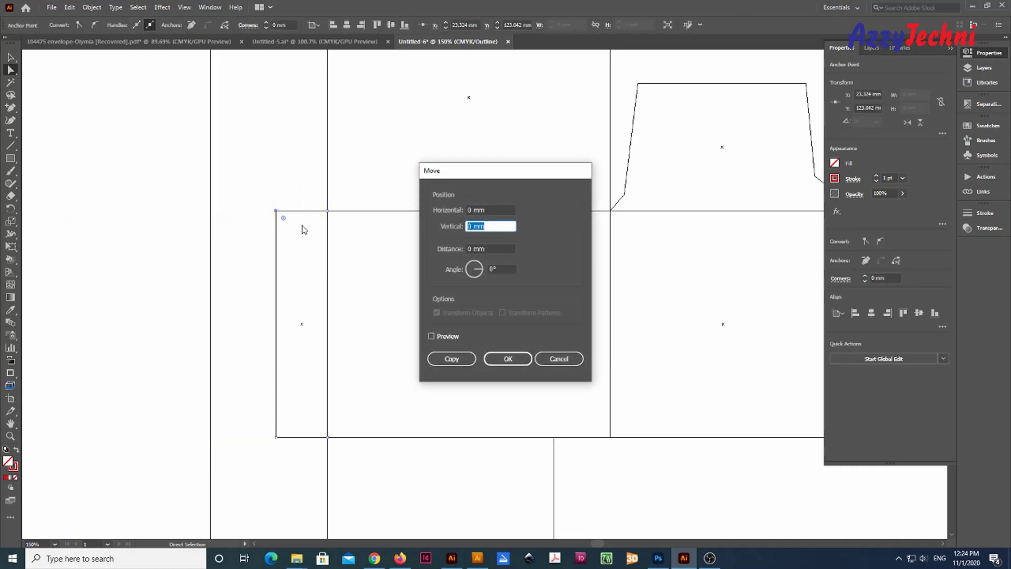
type("10")
key("Return")
Step: Move only the glue flap's outer bottom corner 10 mm up, with 0 mm horizontal movement
left_click_drag(235, 424, 285, 463)
key("Return")
key("Tab")
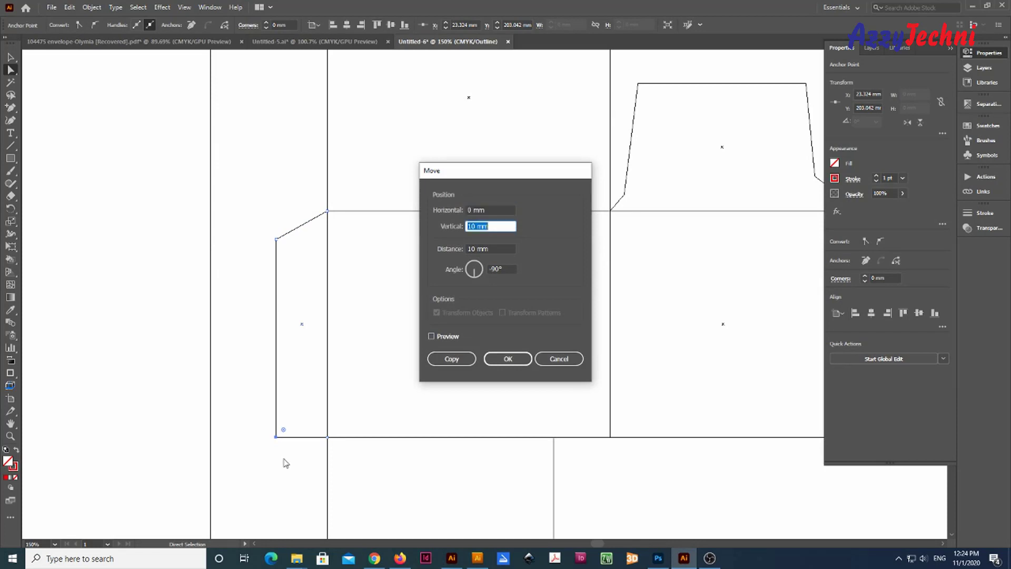
type("-10")
key("Return")
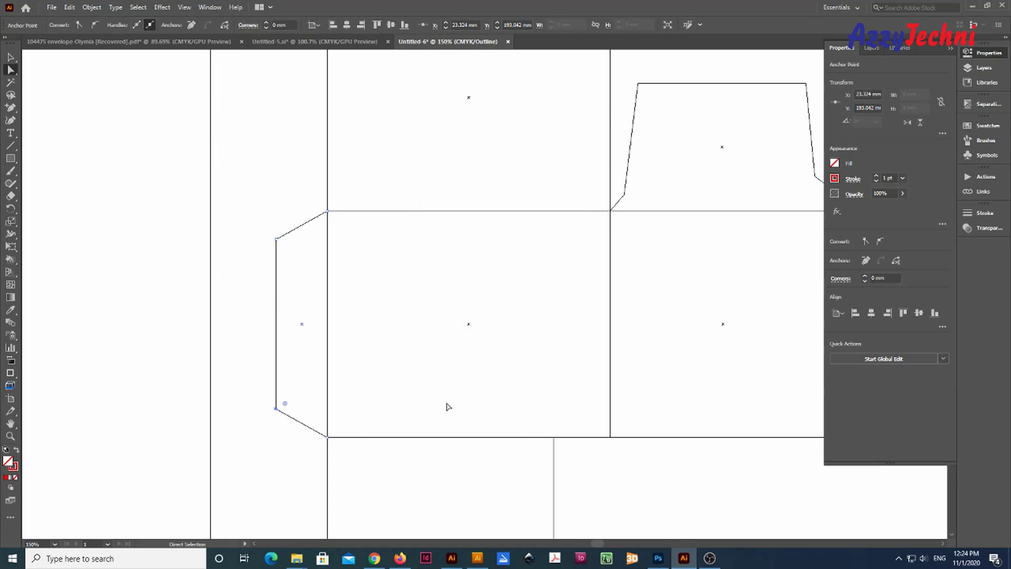
Step: Return to preview view and widen the square below the first panel to about 100 mm, matching that panel's width
left_click(459, 394)
key("ctrl+minus")
key("ctrl+minus")
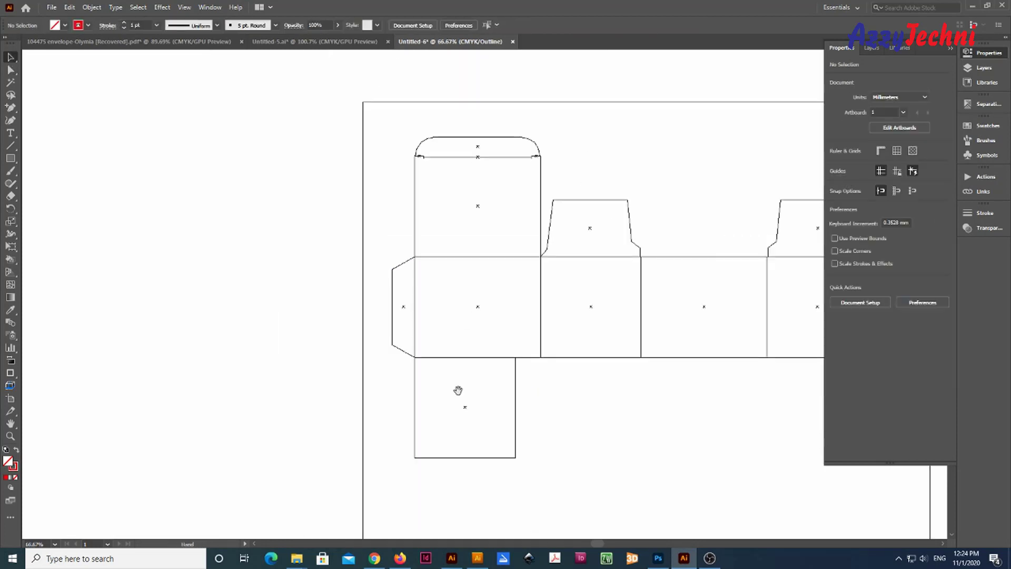
left_click_drag(458, 390, 266, 331)
left_click_drag(282, 230, 490, 455)
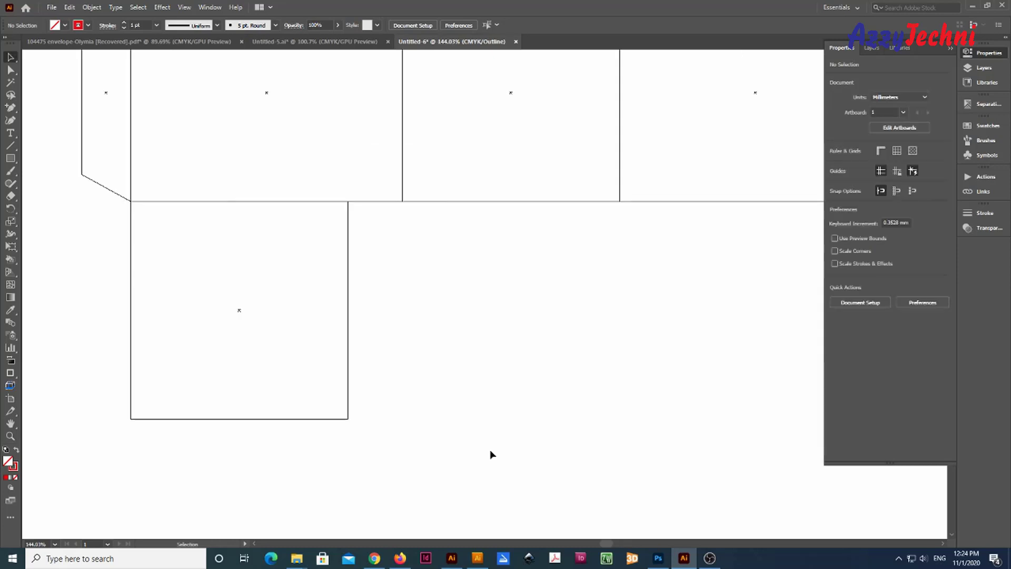
key("ctrl+y")
left_click_drag(453, 371, 464, 399)
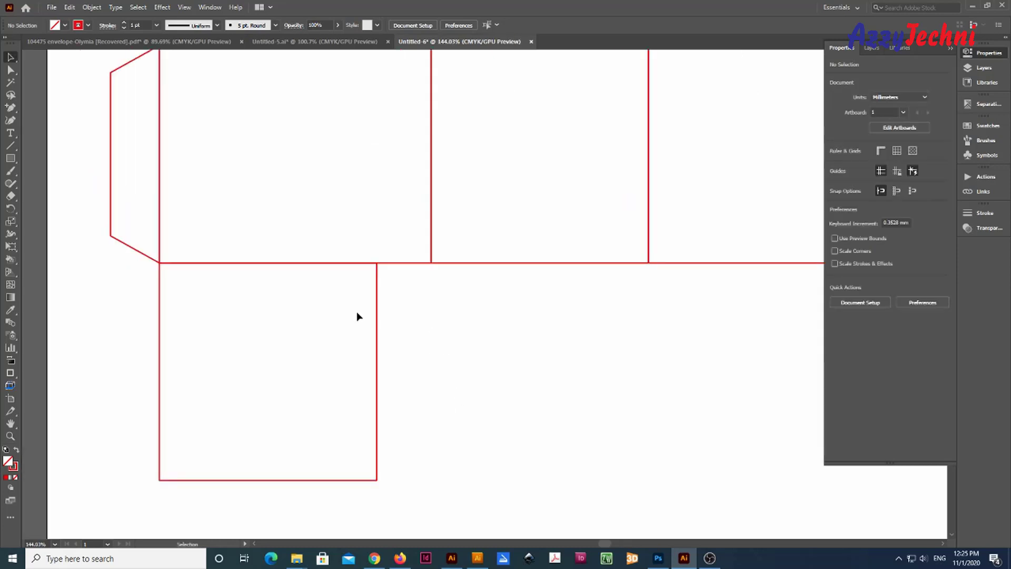
left_click_drag(357, 312, 431, 373)
left_click(496, 335)
Step: Halve the height of the rectangle below the first panel to 40 mm, keeping its top edge fixed
left_click_drag(495, 333, 367, 394)
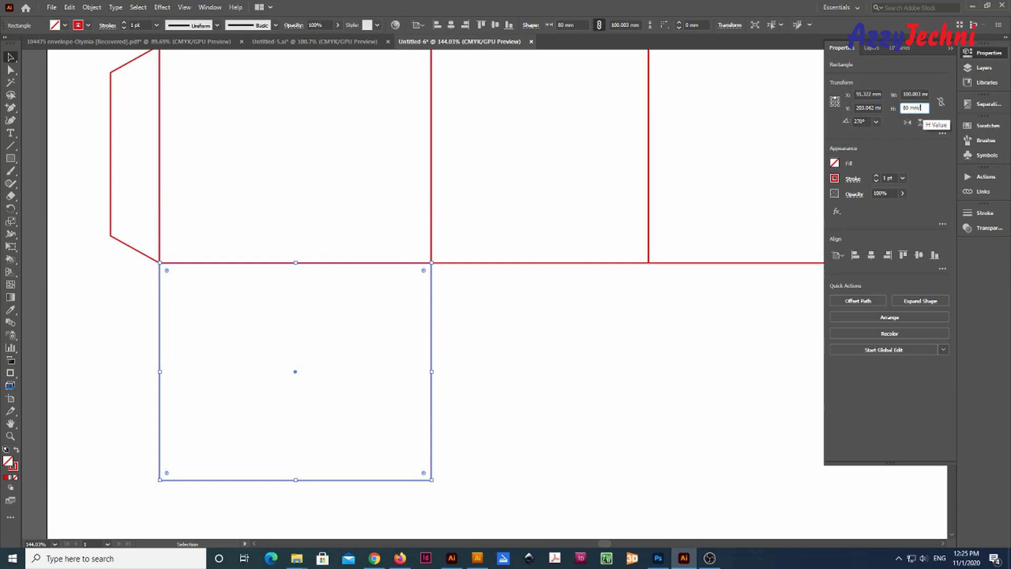
key("Return")
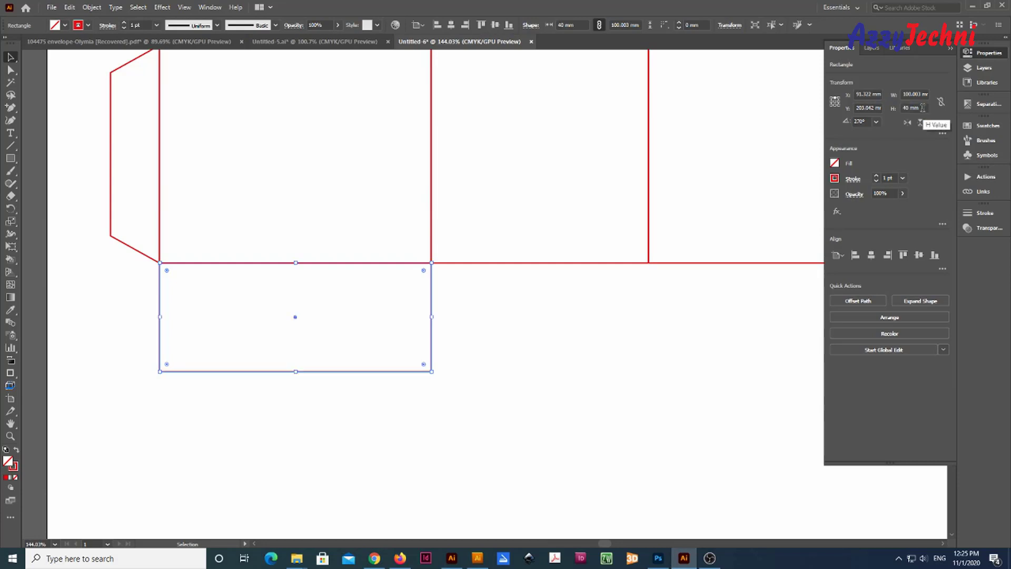
left_click(618, 377)
Step: Copy the 40 mm high bottom flap directly below itself and halve the copy's height to 20 mm, keeping its top edge fixed
scroll(498, 352, "down", 1)
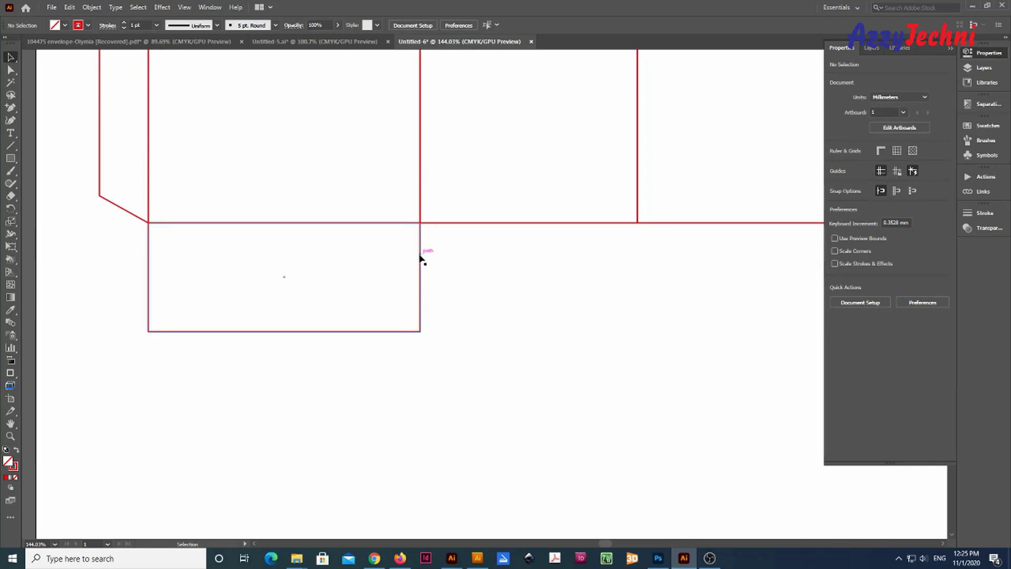
left_click_drag(422, 259, 432, 367)
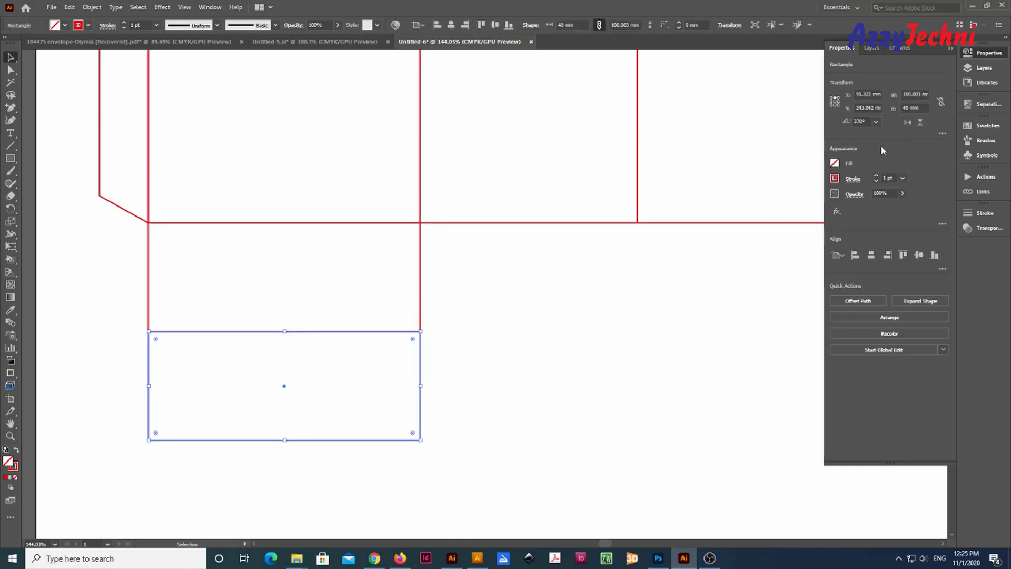
left_click(923, 108)
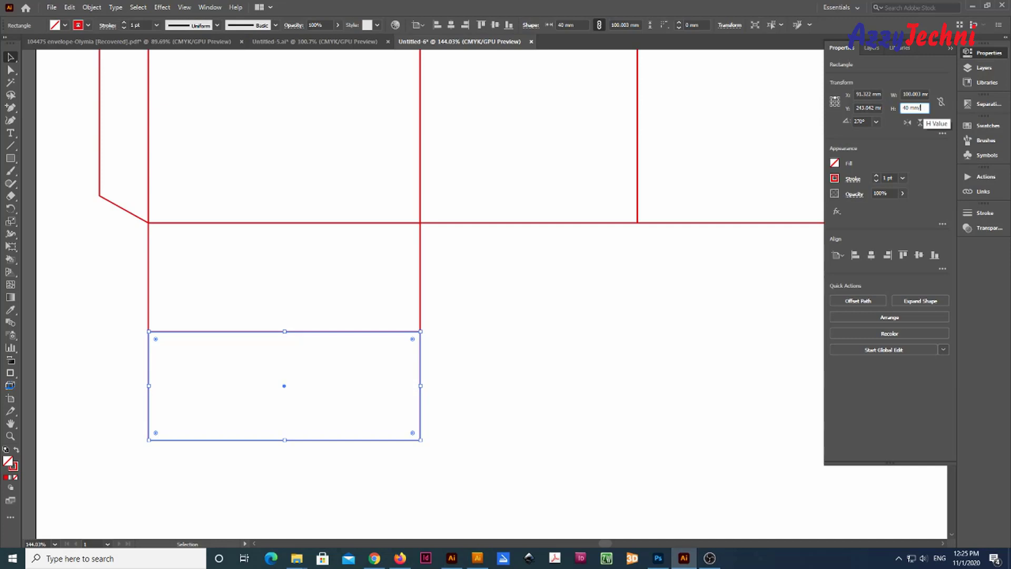
type("/2")
key("Return")
left_click(458, 368)
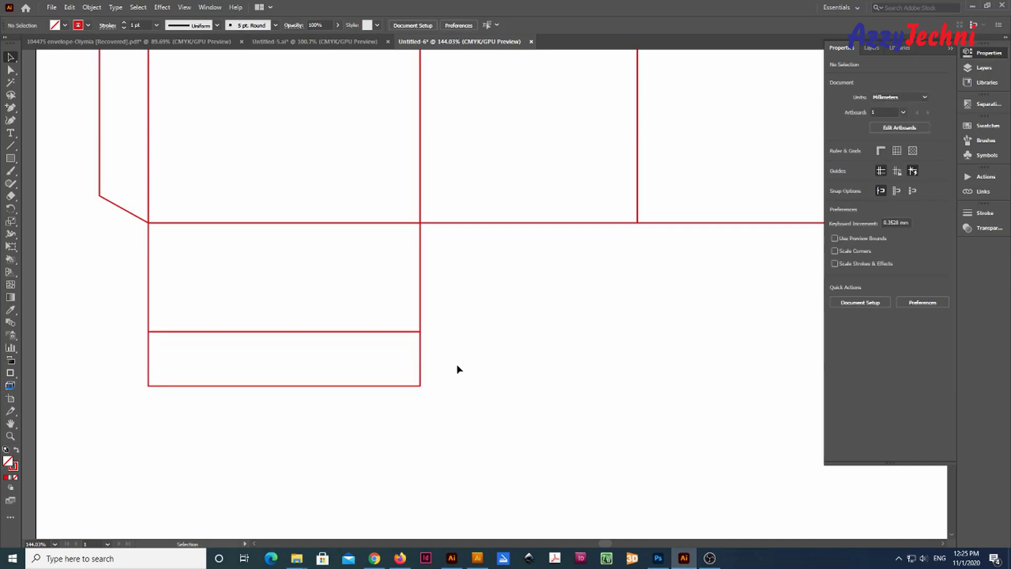
Step: Select the 20 mm high strip below the first panel's bottom flap and fix its left edge as the transform reference
left_click_drag(458, 368, 337, 413)
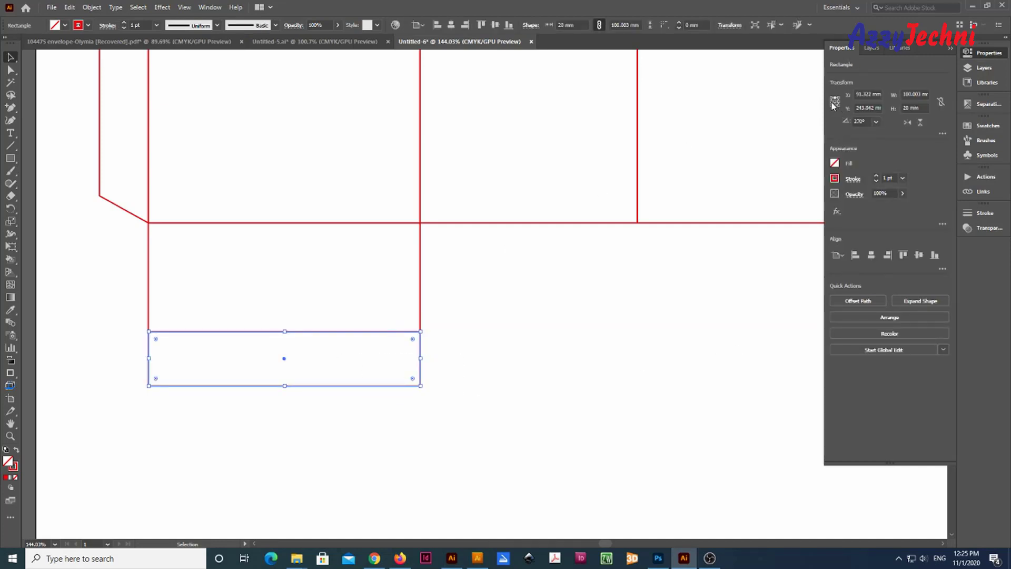
left_click(832, 105)
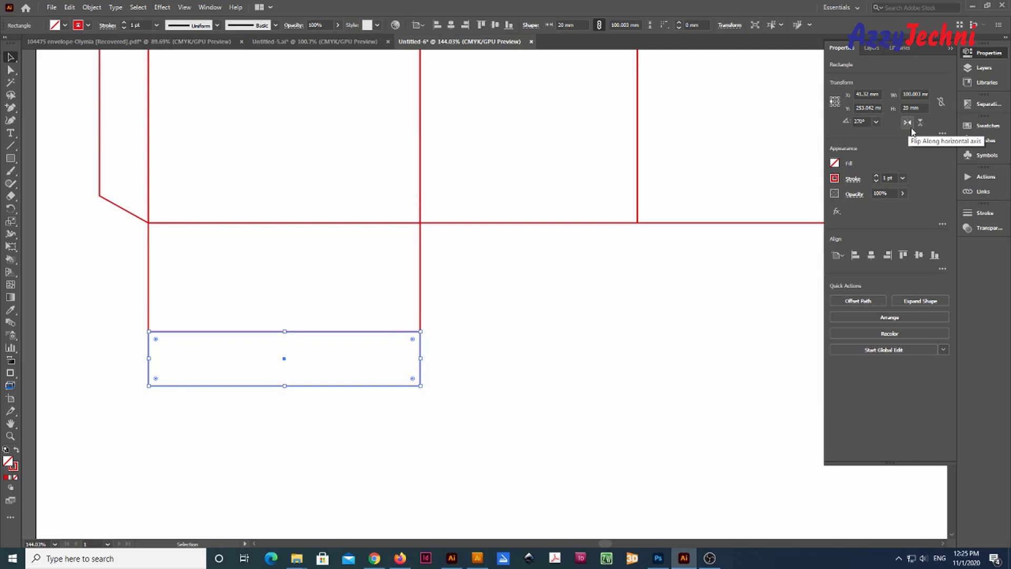
left_click(926, 109)
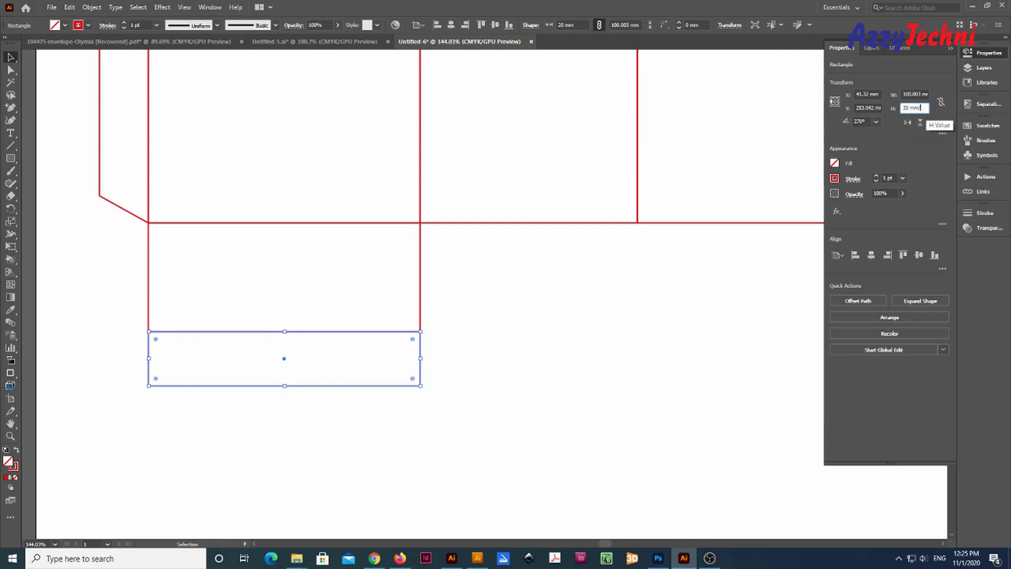
type("5")
key("Return")
left_click(555, 334)
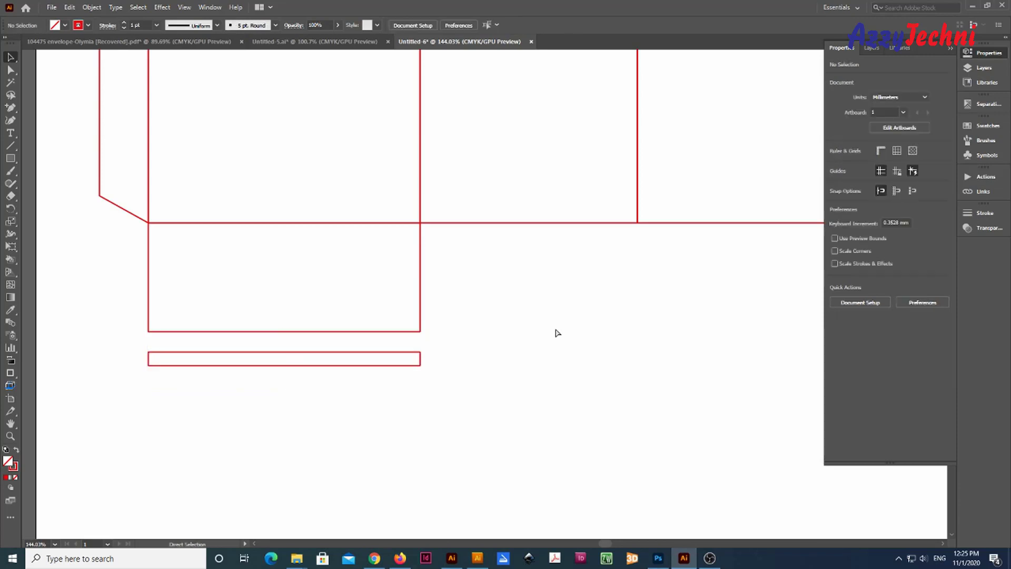
key("ctrl+z")
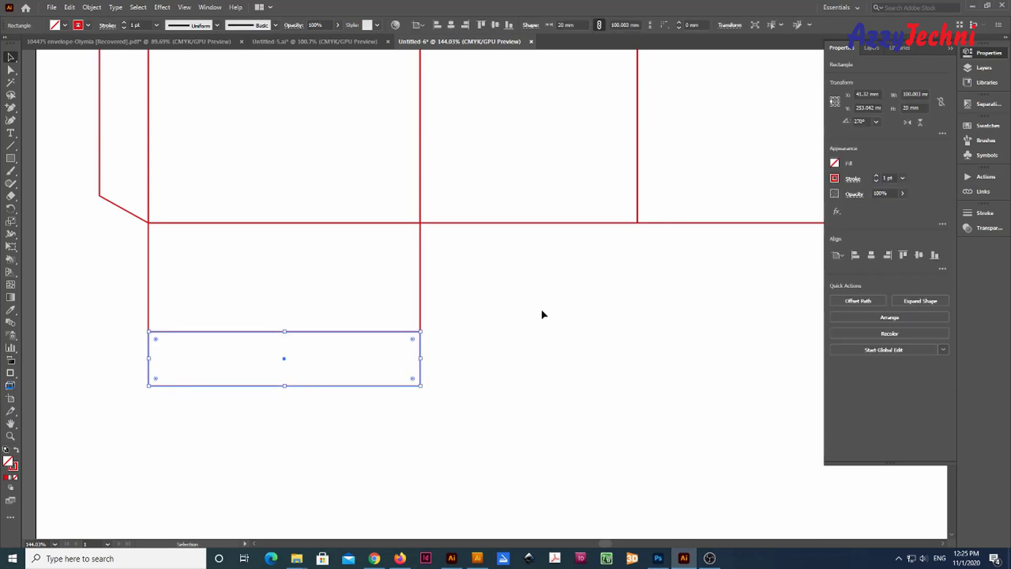
Step: Reduce the strip's width to a quarter, about 25 mm, keeping its left edge fixed
left_click(926, 92)
left_click(921, 94)
type("/4")
key("Return")
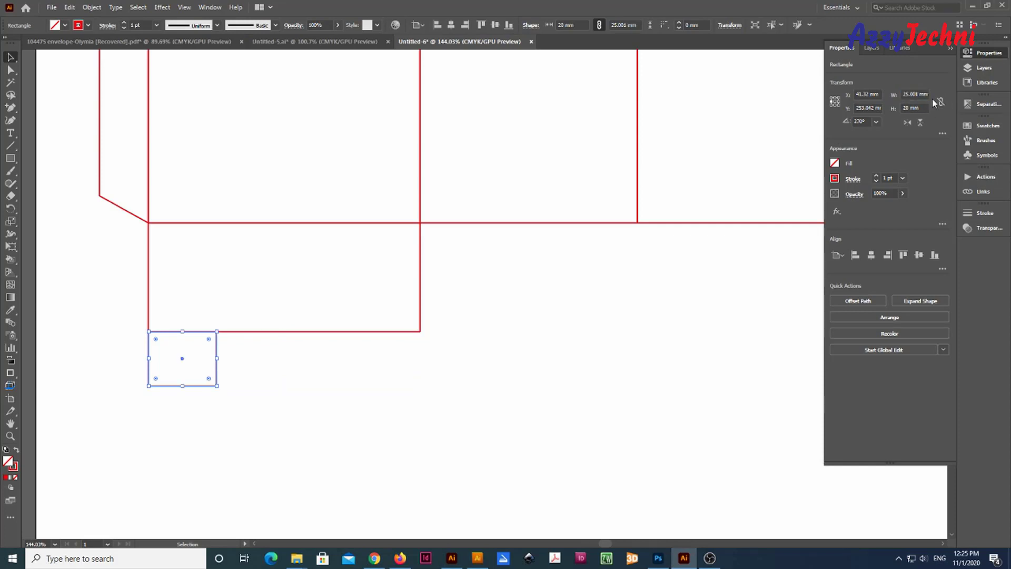
left_click(591, 445)
Step: Copy the 25 mm wide tab horizontally to the opposite end of the flap, flush with the flap's right edge
scroll(194, 325, "up", 3)
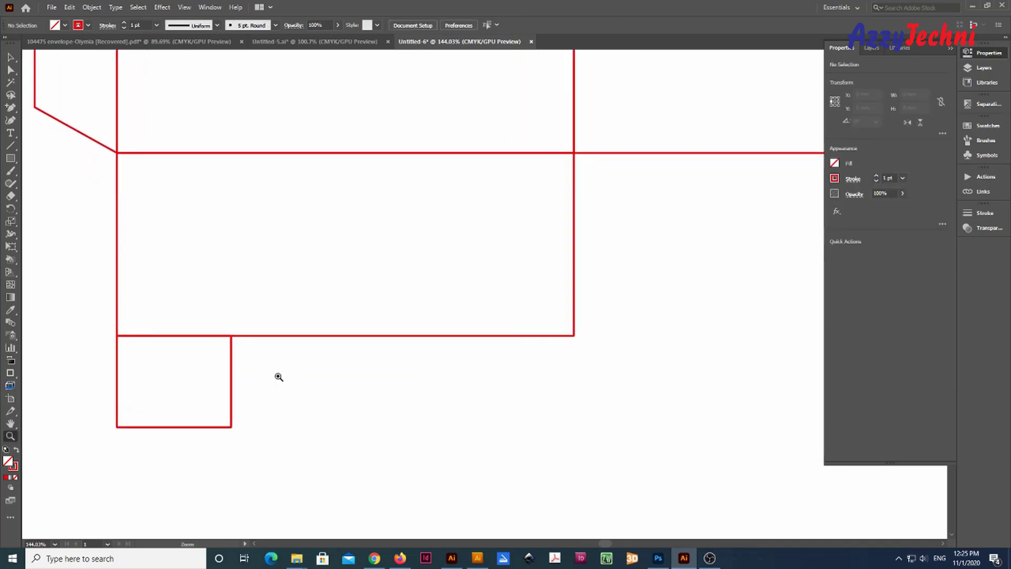
left_click_drag(274, 392, 636, 363)
left_click(682, 359)
scroll(676, 390, "up", 1)
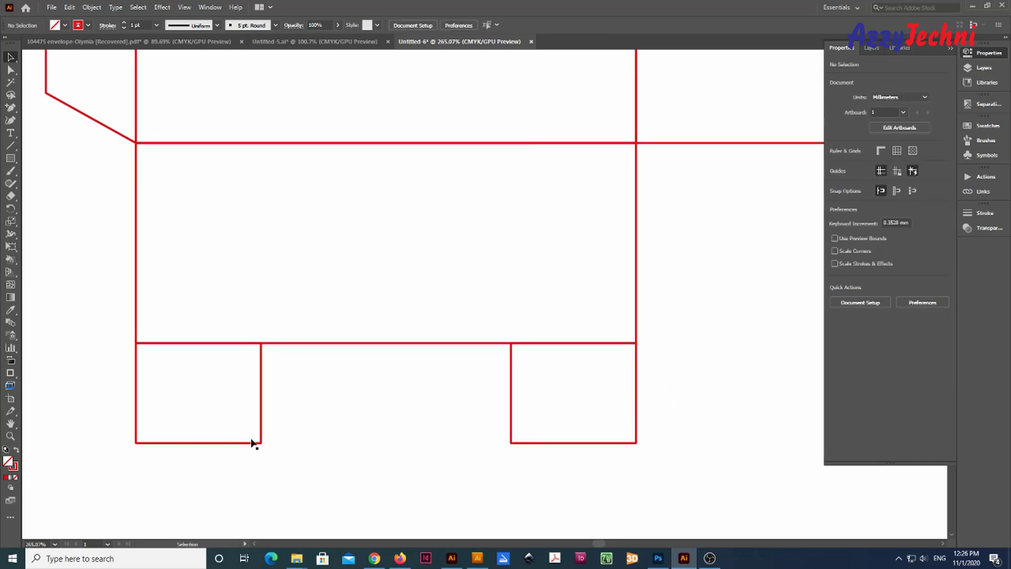
Step: Fill the gap between the two 25 mm tabs with a third rectangle 50 mm wide and 20 mm high
key("ctrl+1")
left_click_drag(388, 403, 278, 448)
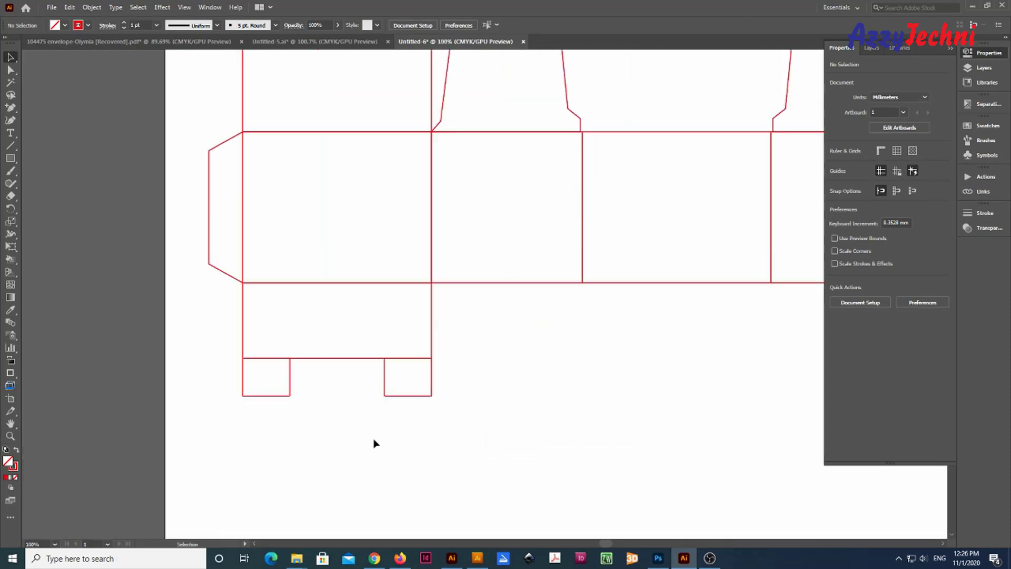
left_click_drag(333, 367, 463, 421)
left_click_drag(224, 386, 229, 458)
key("ctrl+minus")
key("ctrl+minus")
Step: Copy the first panel's bottom flap with its three tab rectangles horizontally to below the third panel
left_click_drag(453, 402, 53, 249)
left_click_drag(575, 303, 338, 353)
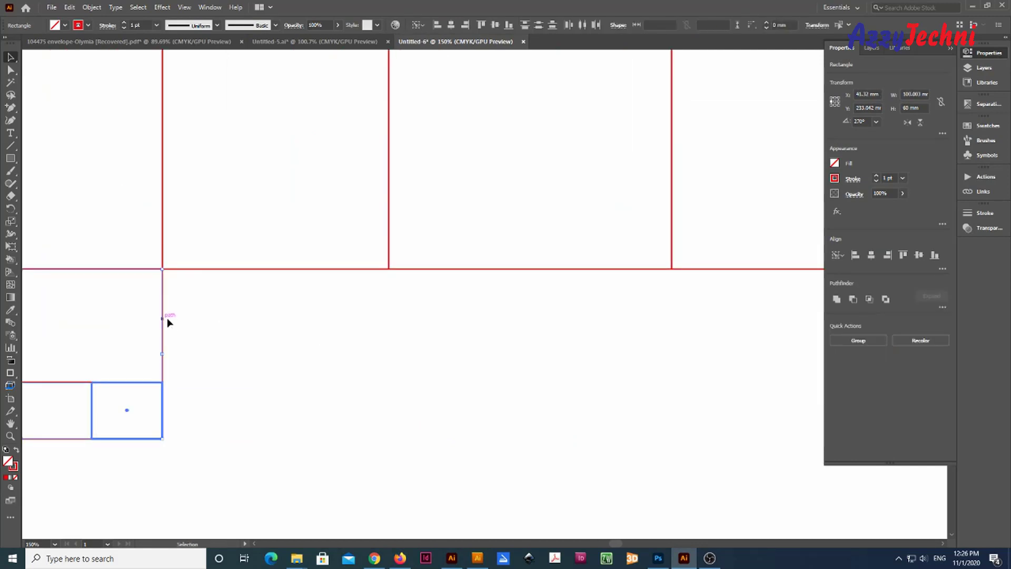
left_click_drag(167, 317, 673, 322)
key("ctrl+shift+a")
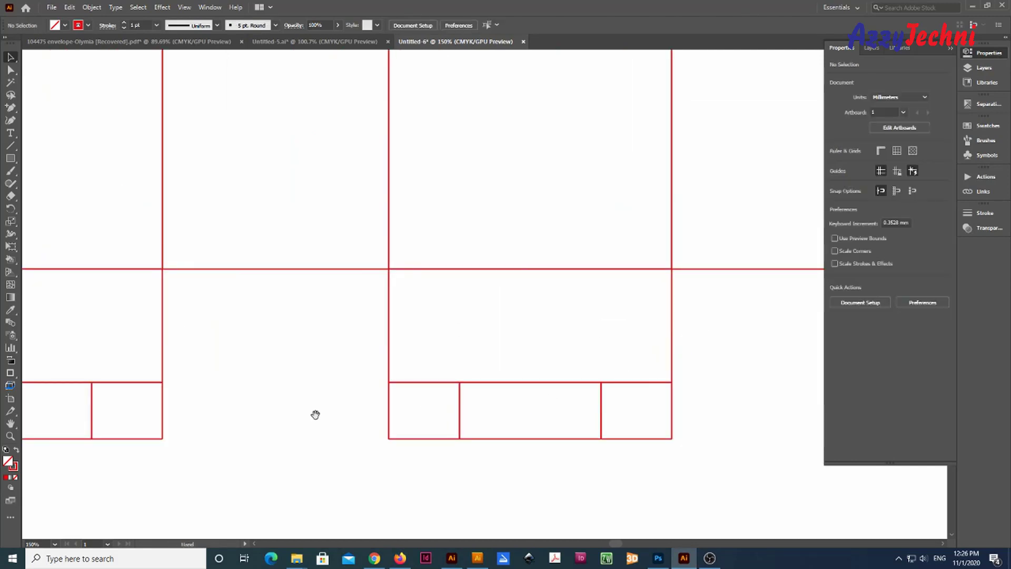
Step: Delete the middle rectangle between the two corner tabs under the first panel's bottom flap
left_click_drag(315, 414, 551, 361)
left_click_drag(244, 381, 257, 413)
key("Delete")
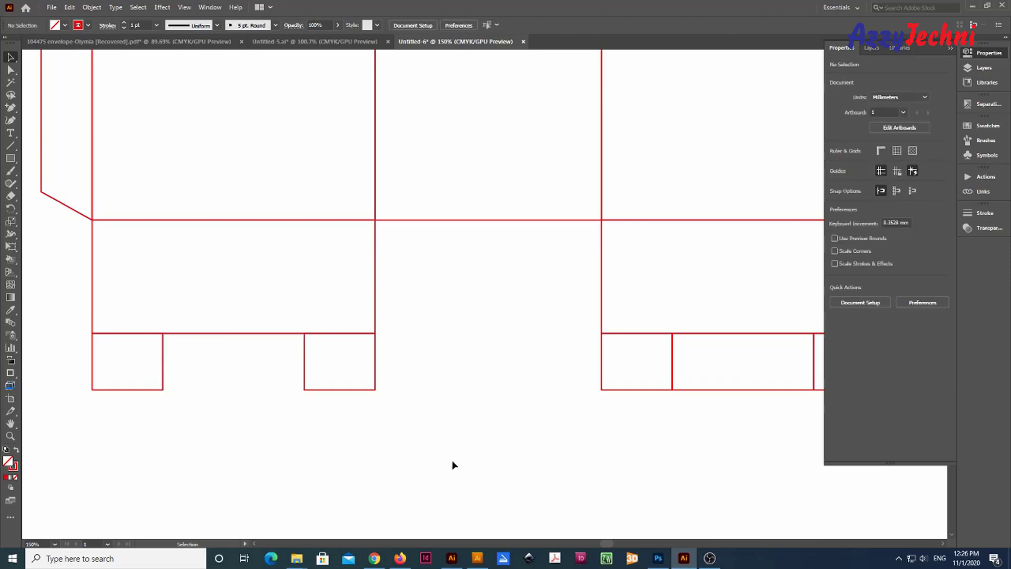
Step: Set the width of the middle rectangle under the third panel's flap to 49 mm, keeping it centred
scroll(452, 465, "right", 4)
scroll(630, 424, "up", 3)
left_click_drag(564, 458, 477, 396)
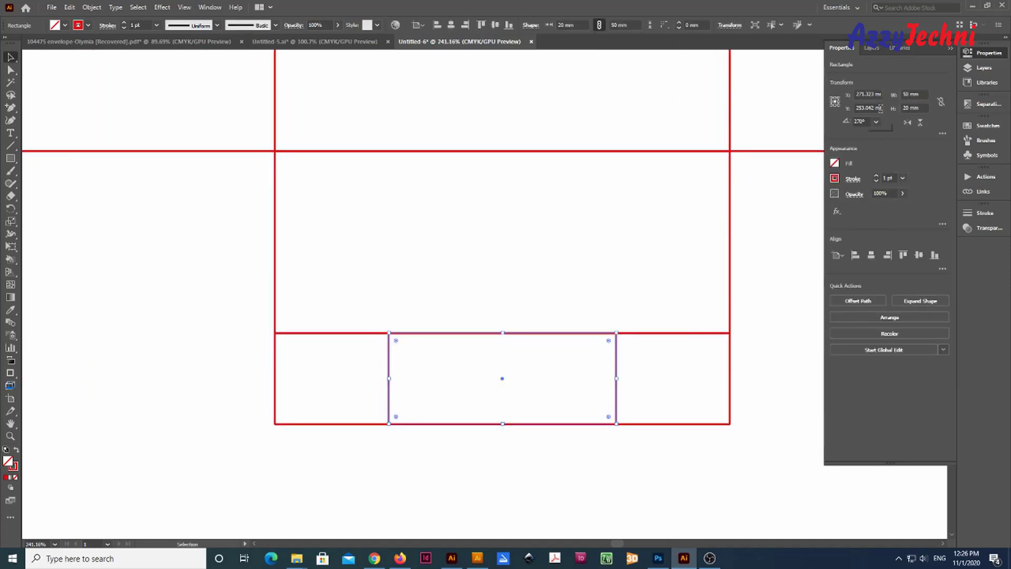
left_click(923, 93)
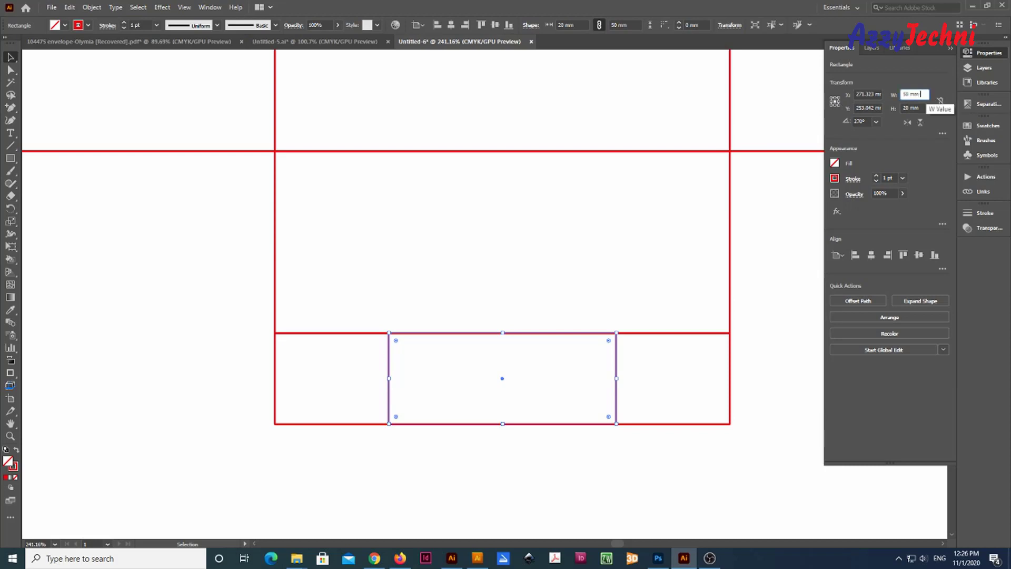
key("Return")
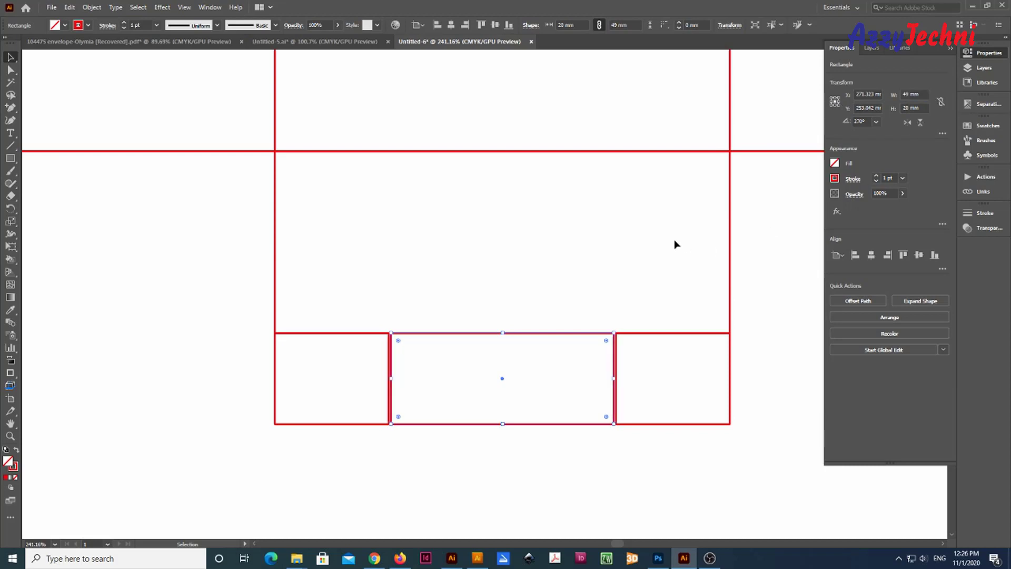
left_click(664, 276)
left_click_drag(663, 275, 630, 274)
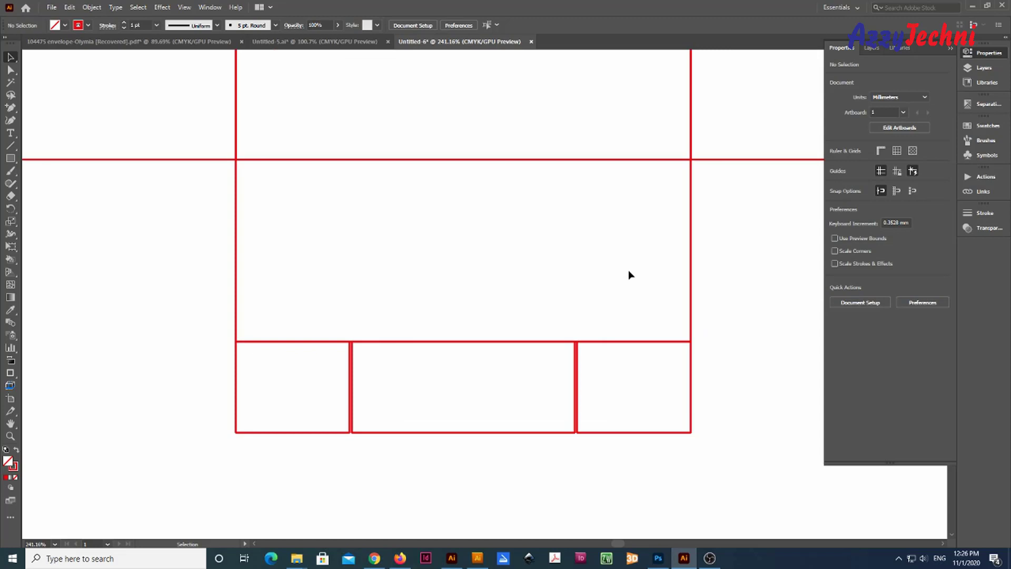
Step: Delete the two corner tabs under the third panel's flap, leaving only the 49 mm wide middle tab
left_click(315, 432)
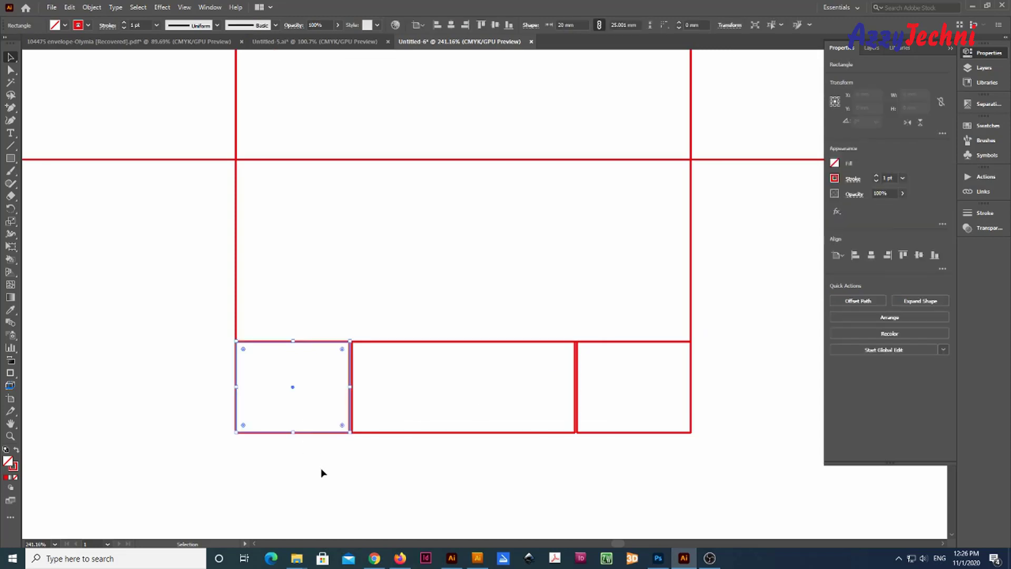
key("Delete")
left_click_drag(657, 416, 682, 485)
key("Delete")
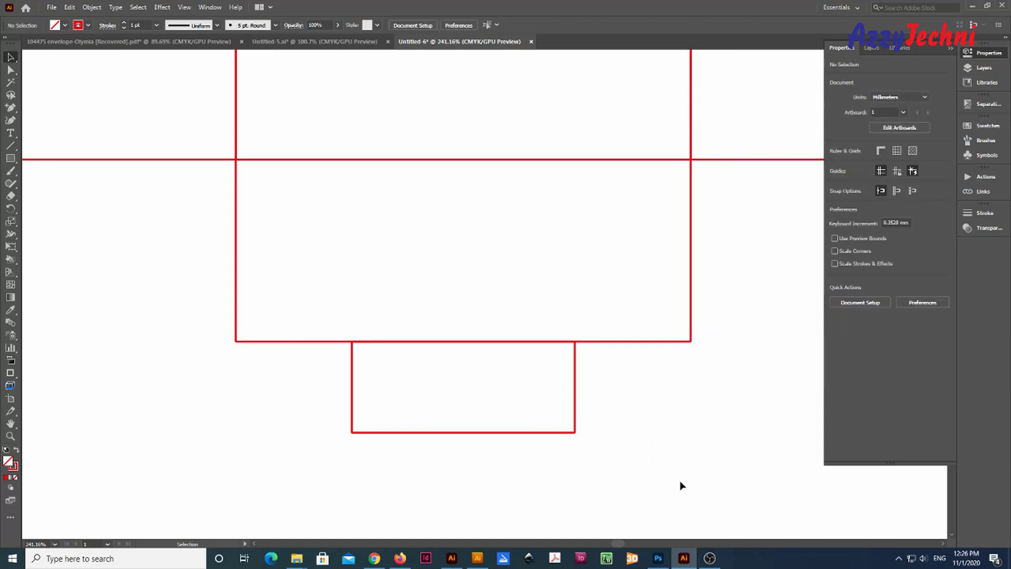
Step: Copy the 40 mm high flap to below the second panel and narrow it to about 80 mm, matching that panel's width
key("ctrl+minus")
key("ctrl+minus")
scroll(456, 422, "up", 2)
scroll(456, 423, "left", 4)
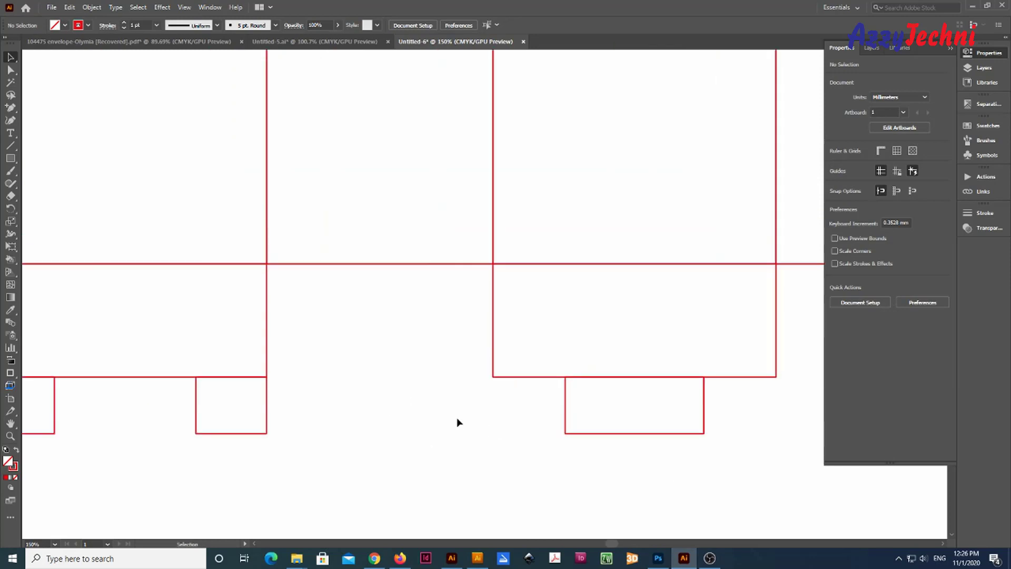
left_click_drag(557, 333, 322, 335)
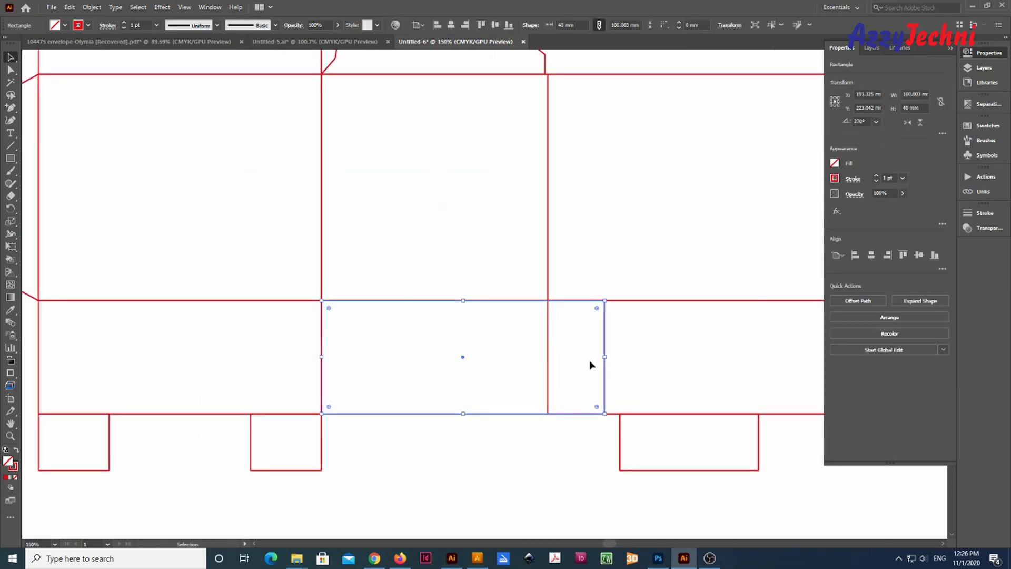
left_click_drag(607, 356, 548, 356)
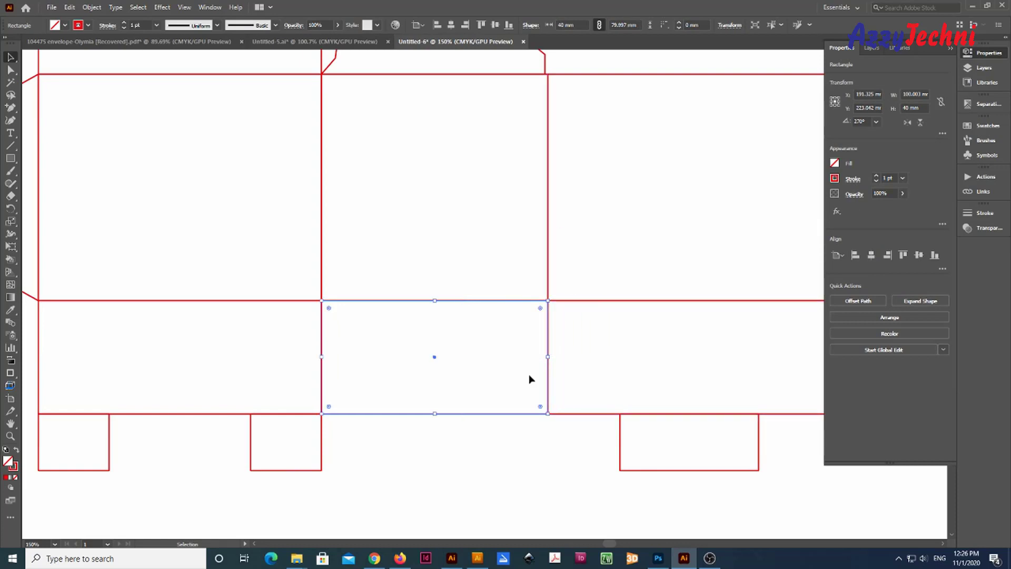
Step: Copy the second panel's flap 20 mm down and narrow the copy to about half its width, keeping its right edge fixed
left_click_drag(450, 417, 456, 471)
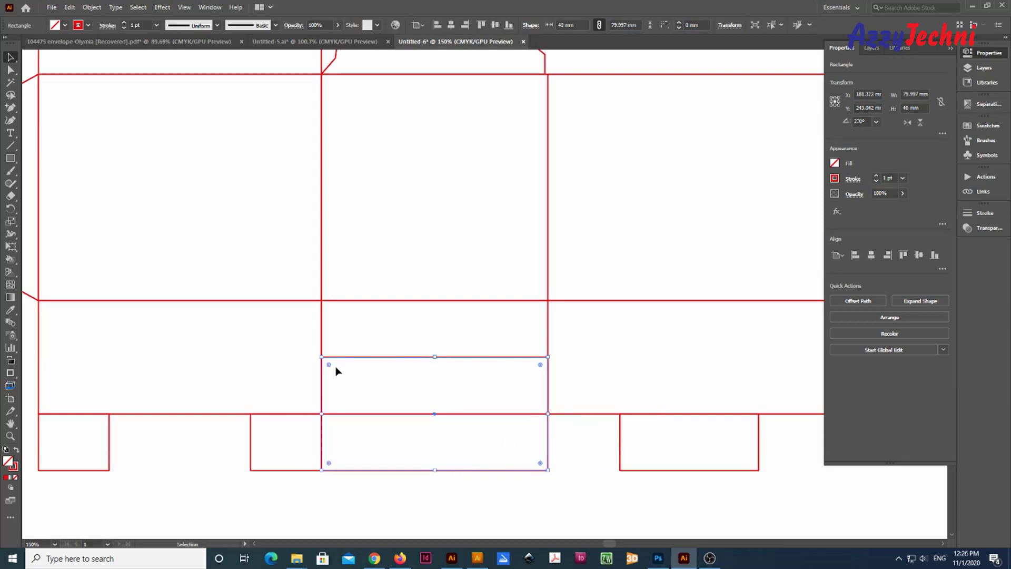
left_click_drag(322, 416, 433, 416)
left_click(571, 462)
Step: Unite the first panel's bottom flap and its two corner tabs into one shape
left_click_drag(562, 419, 534, 375)
left_click_drag(27, 387, 284, 373)
left_click_drag(84, 359, 268, 388)
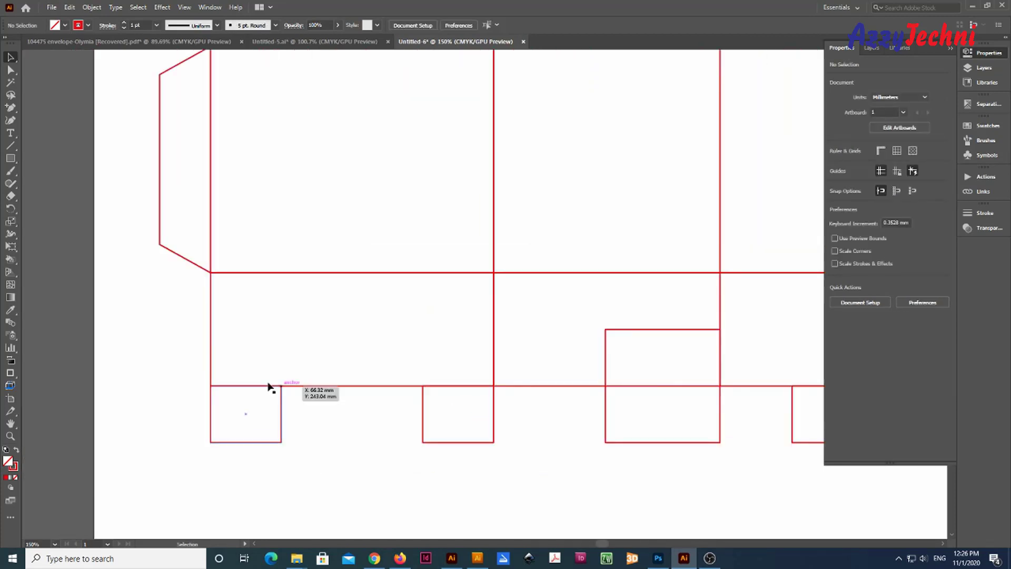
left_click_drag(255, 341, 441, 426)
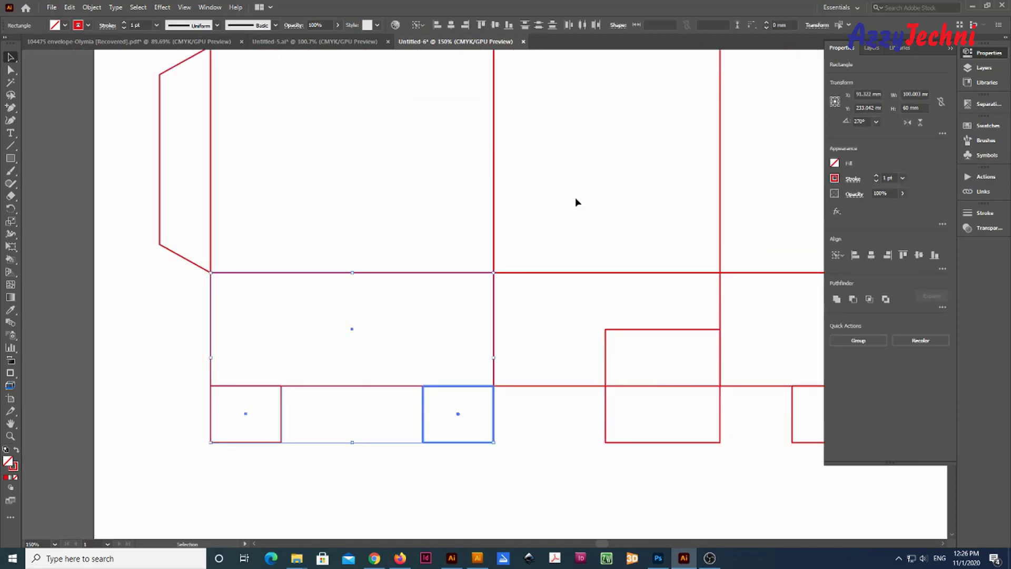
left_click(842, 300)
left_click(564, 474)
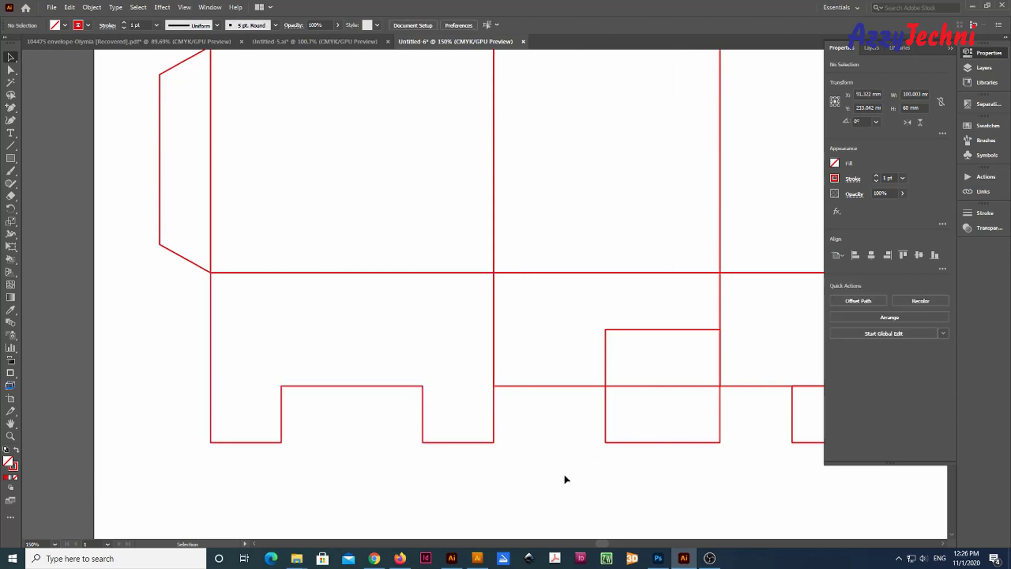
Step: Unite the third panel's bottom flap and its middle tab into one shape
left_click_drag(563, 438, 368, 424)
left_click_drag(591, 351, 761, 419)
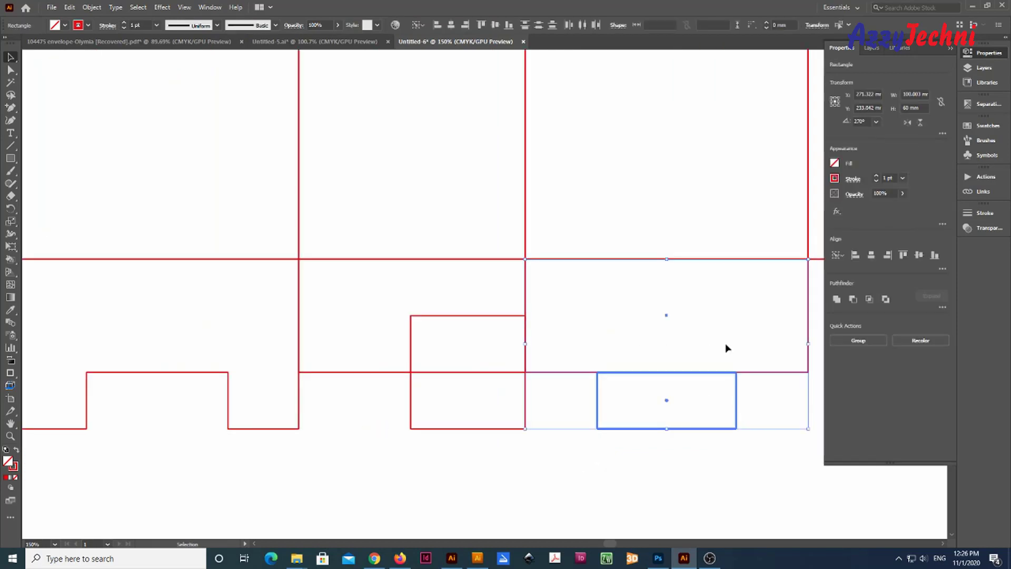
left_click(852, 297)
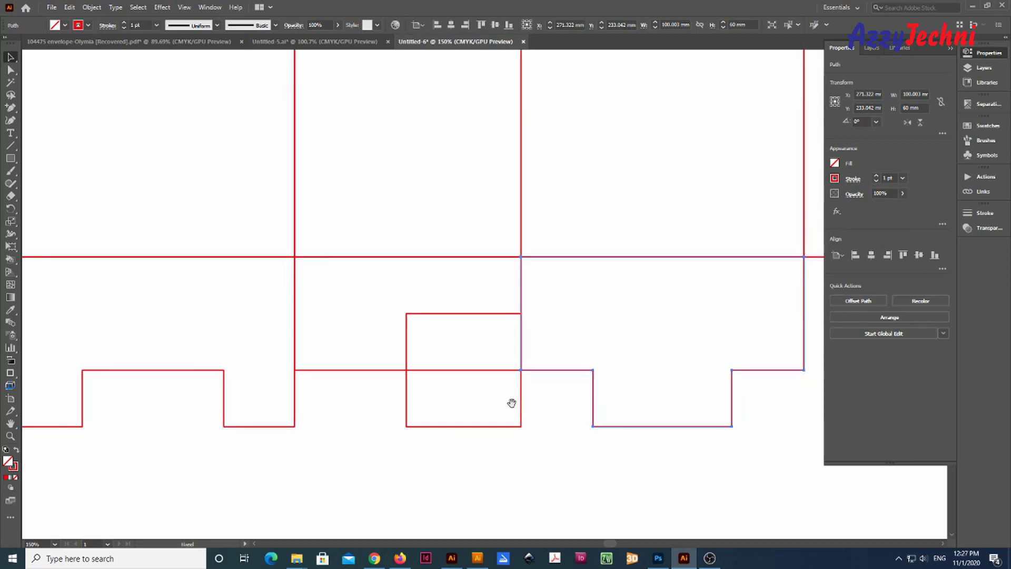
Step: Delete the two outer lower corner anchor points of the third panel's flap so its sides slope inward to the tab, and deselect it
key("z")
left_click_drag(530, 352, 588, 379)
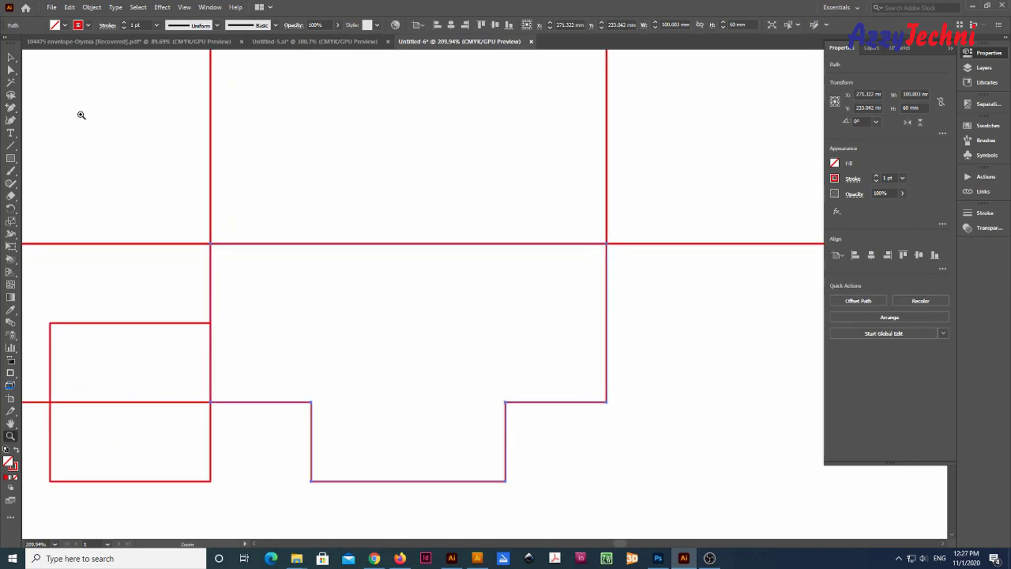
left_click(22, 108)
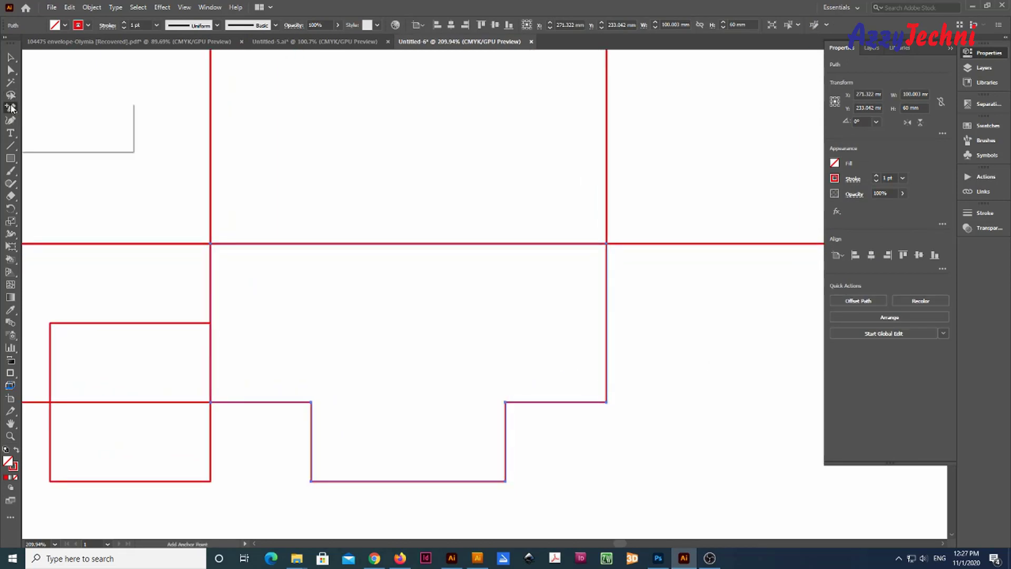
left_click(66, 133)
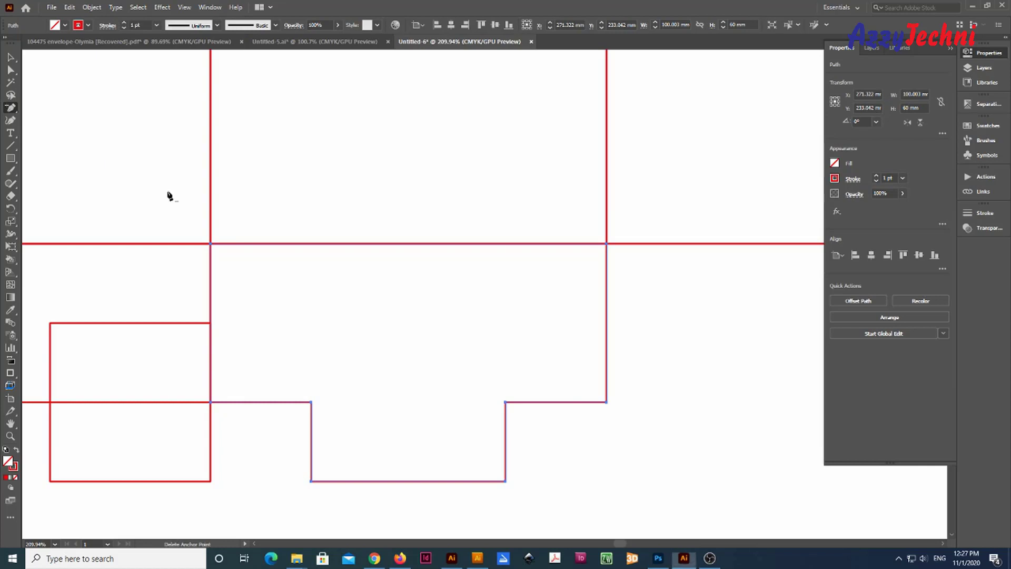
left_click(606, 402)
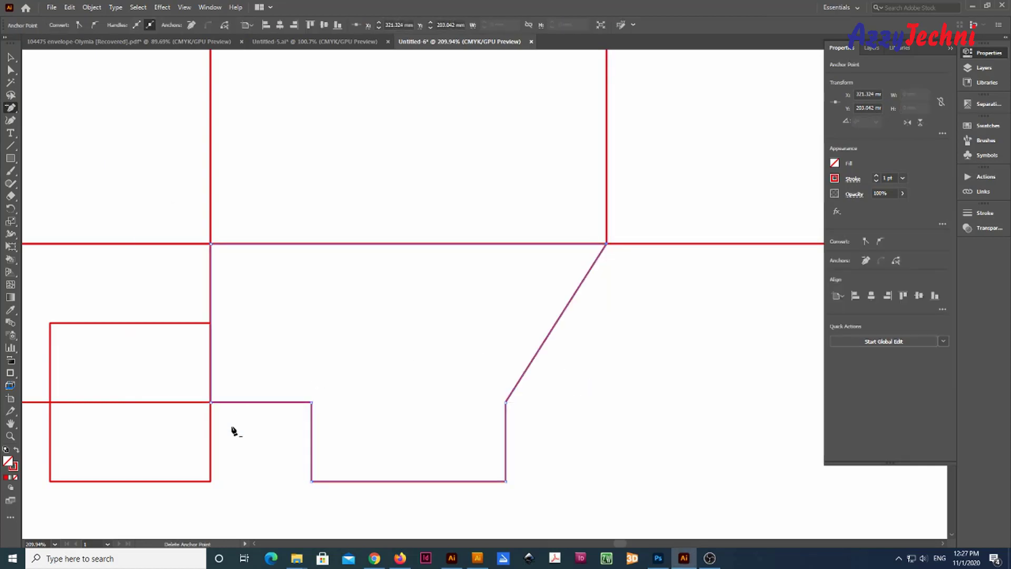
left_click(212, 402)
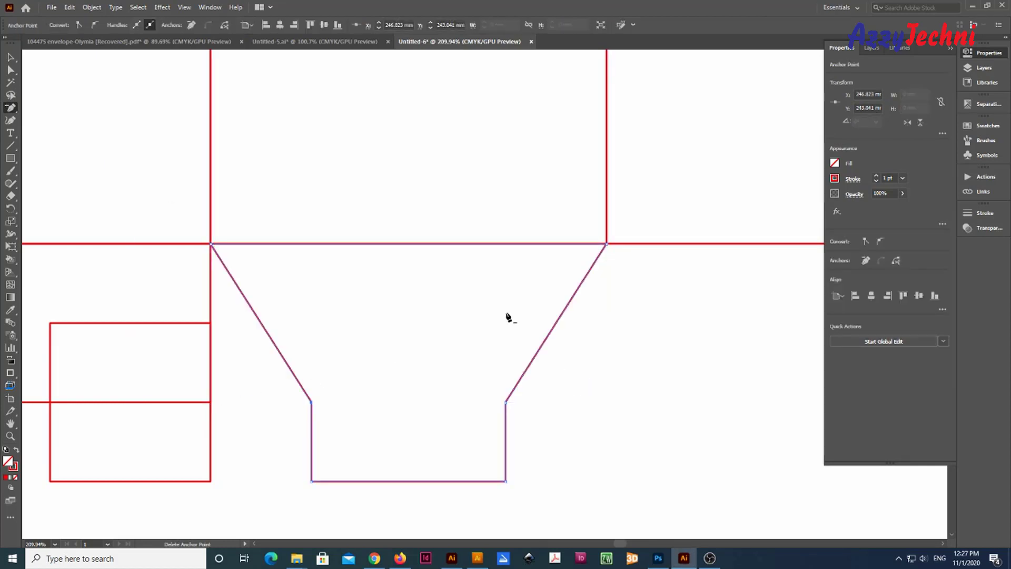
key("ctrl+minus")
key("ctrl+minus")
key("v")
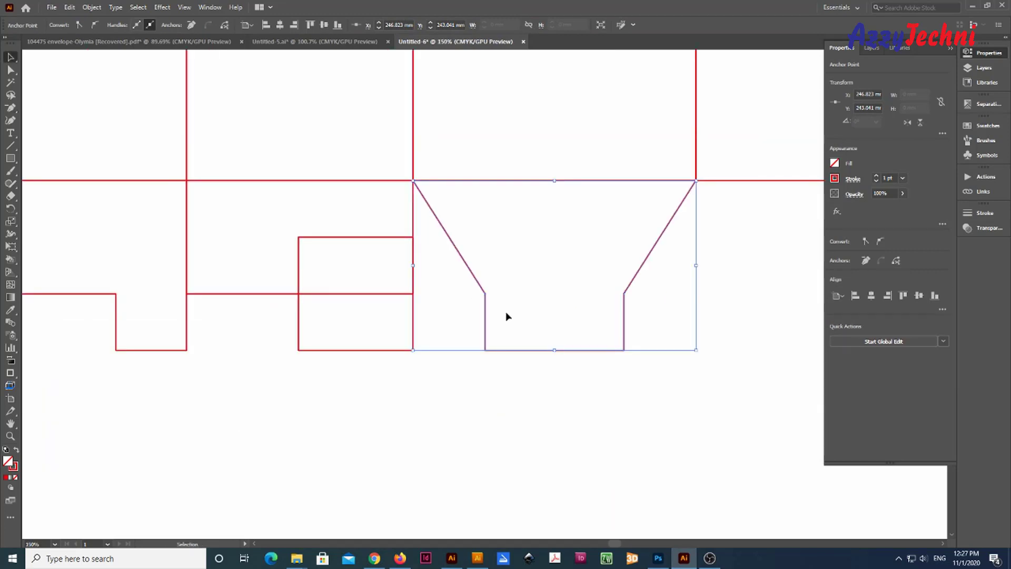
left_click(572, 396)
key("ctrl+minus")
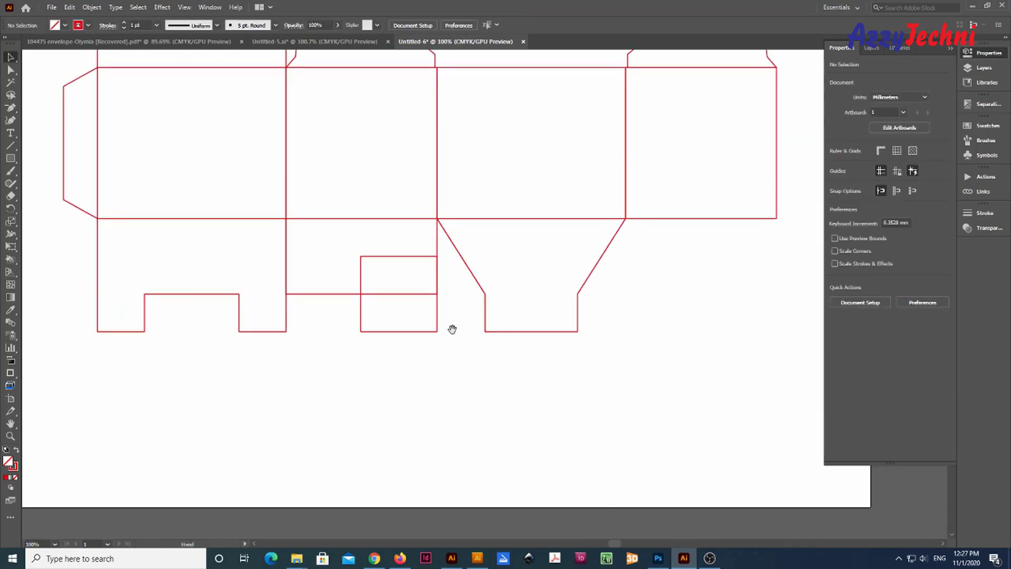
scroll(525, 363, "up", 1)
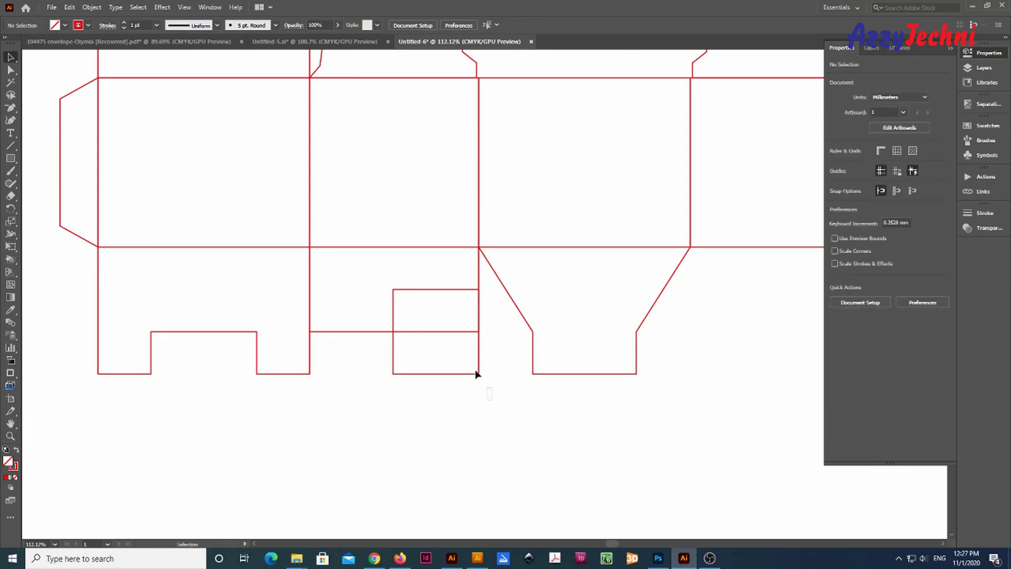
Step: Unite the second panel's bottom flap and its half-width tab into one shape, and deselect it
left_click(435, 337)
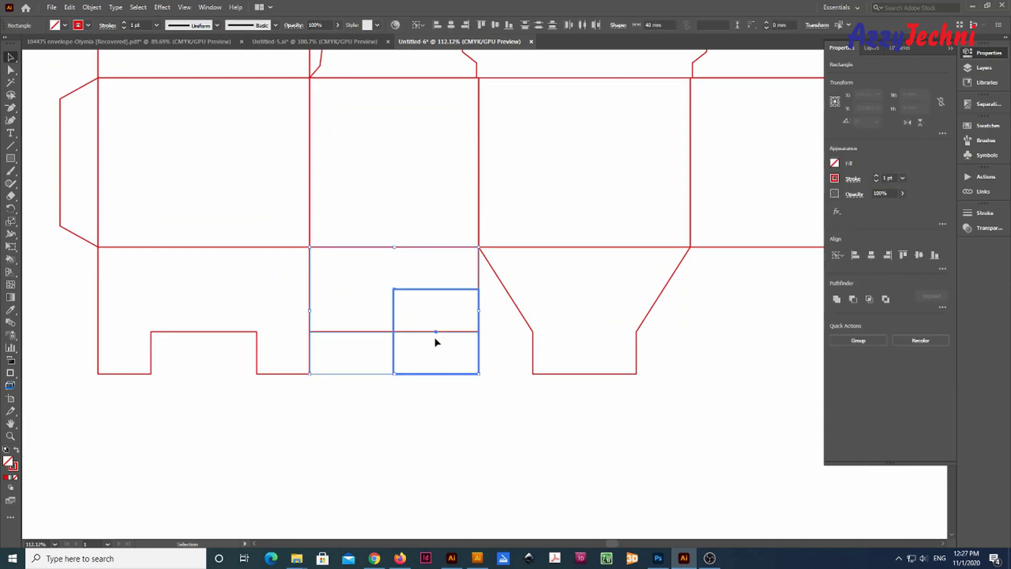
left_click(837, 299)
left_click(515, 368)
scroll(494, 267, "down", 3)
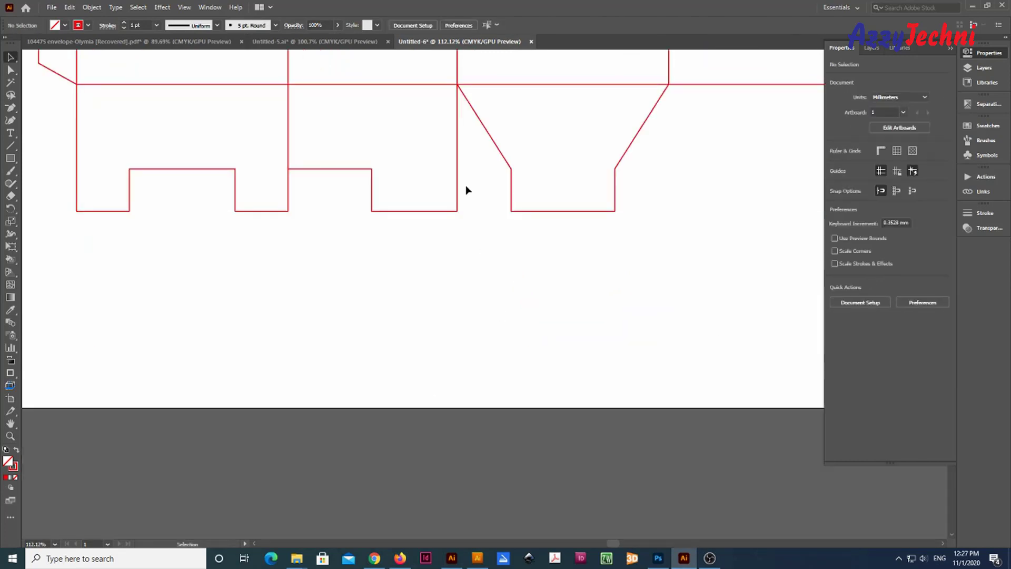
Step: Delete the second panel flap's outer left corner anchor point so its left side slopes inward to the tab, and deselect it
key("z")
left_click_drag(362, 114, 441, 267)
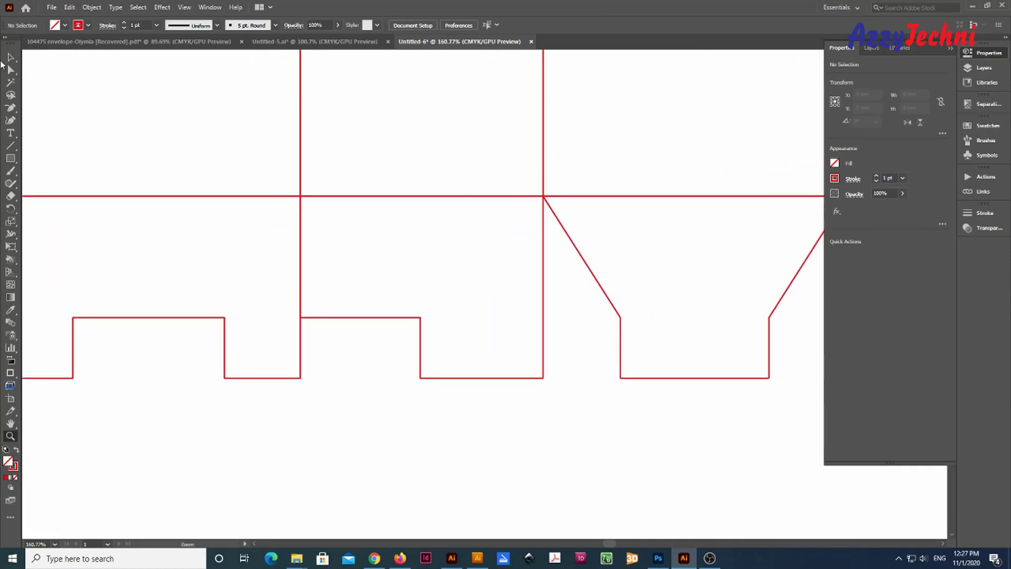
left_click(13, 109)
left_click(301, 317)
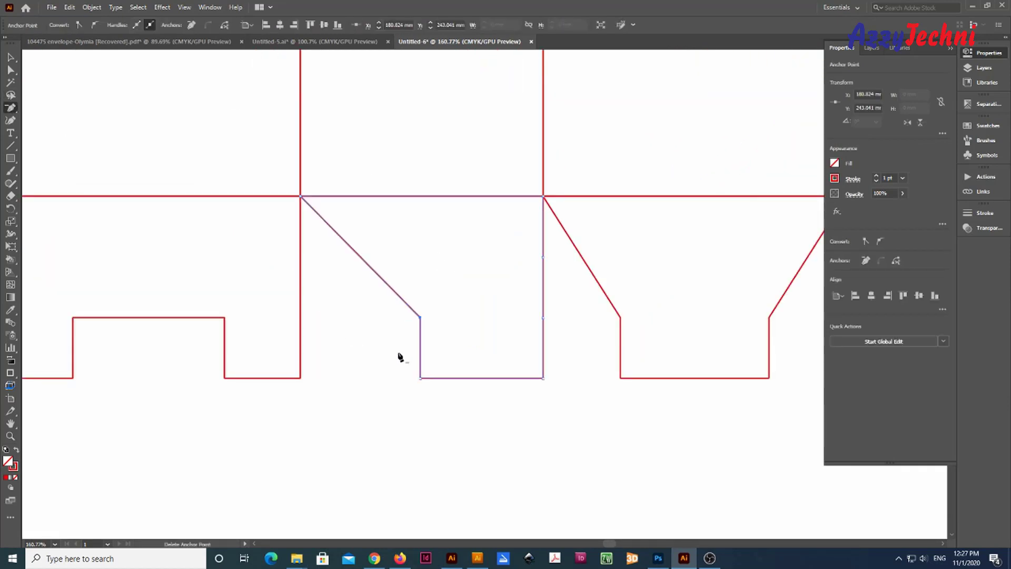
key("ctrl+1")
key("ctrl+minus")
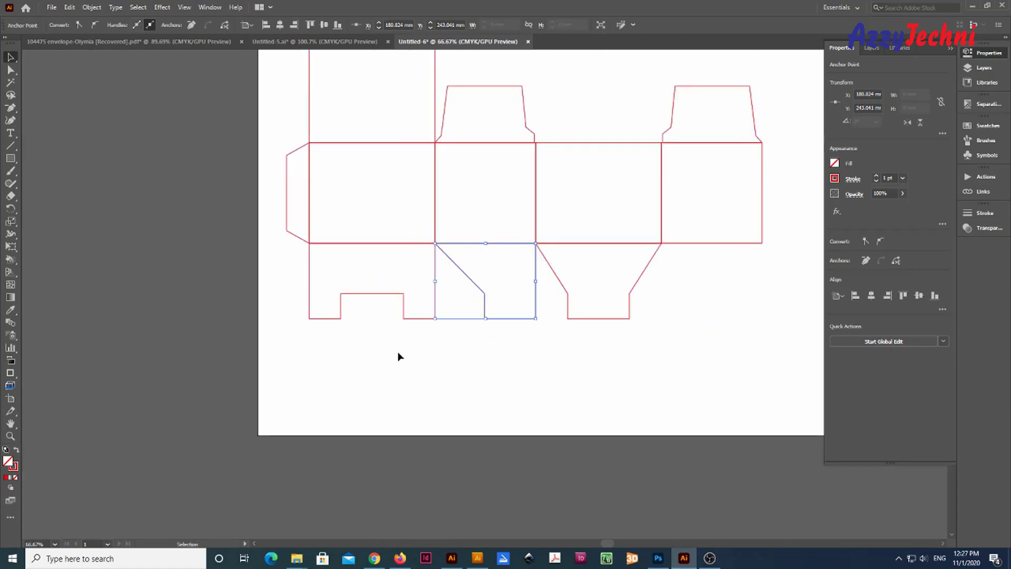
left_click(611, 375)
Step: Place copies of the first and third panels' bottom flaps in the empty space below the dieline
key("z")
left_click_drag(596, 331, 627, 350)
key("v")
left_click_drag(548, 341, 488, 286)
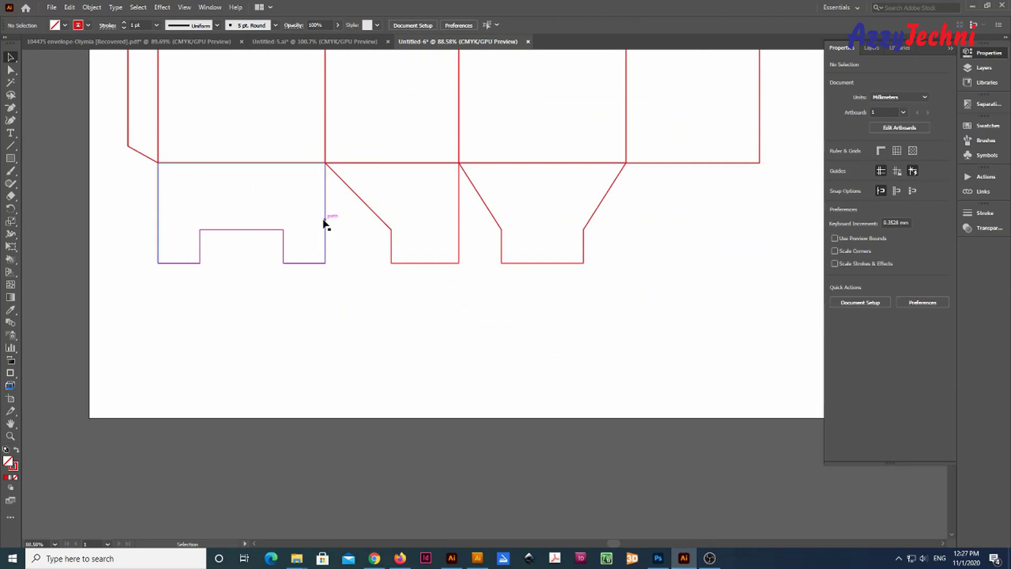
left_click_drag(325, 223, 528, 382)
left_click_drag(553, 265, 590, 411)
Step: Rotate the notched flap copy and the tapered flap copy by 180° each
left_click(453, 321)
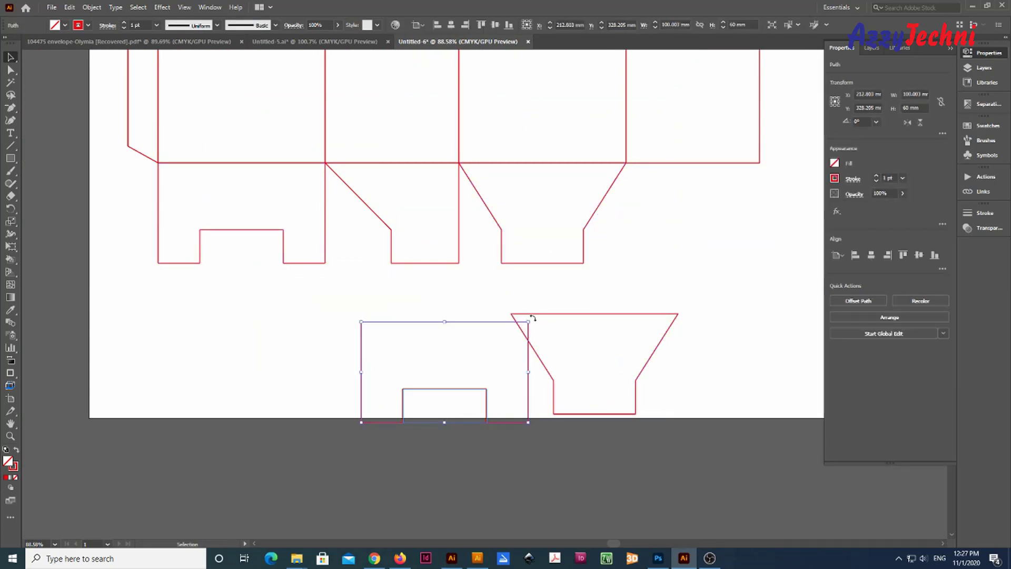
left_click_drag(533, 318, 367, 424)
left_click(653, 314)
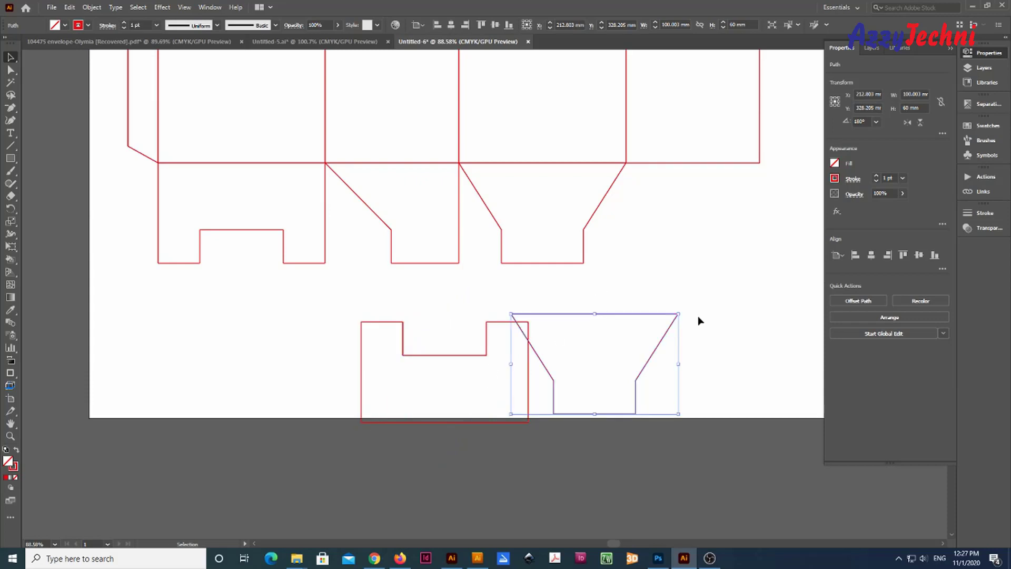
left_click_drag(682, 311, 532, 419)
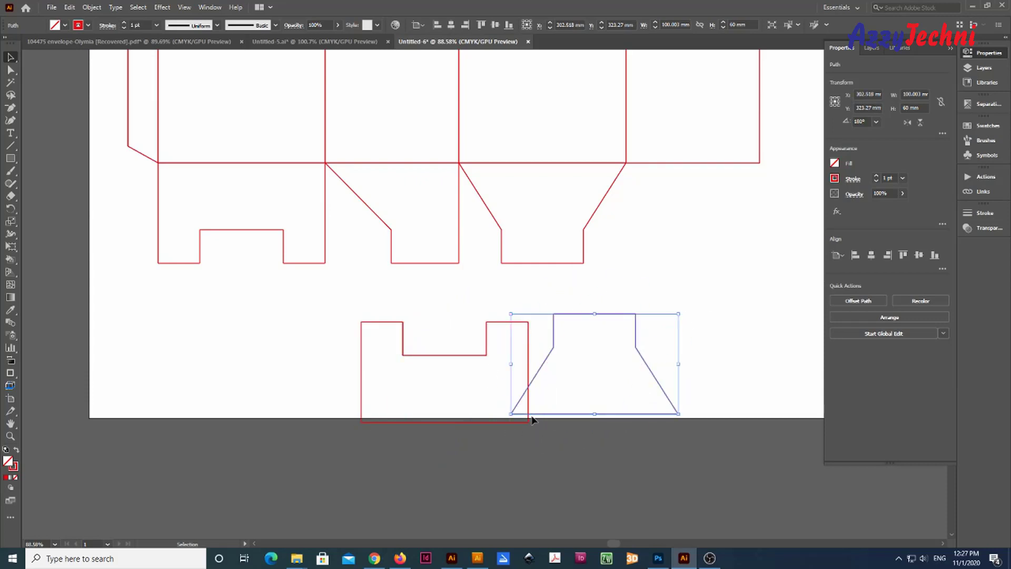
Step: Align the tapered flap copy to the notched flap copy so they overlap exactly, and deselect them
left_click_drag(459, 293, 570, 368)
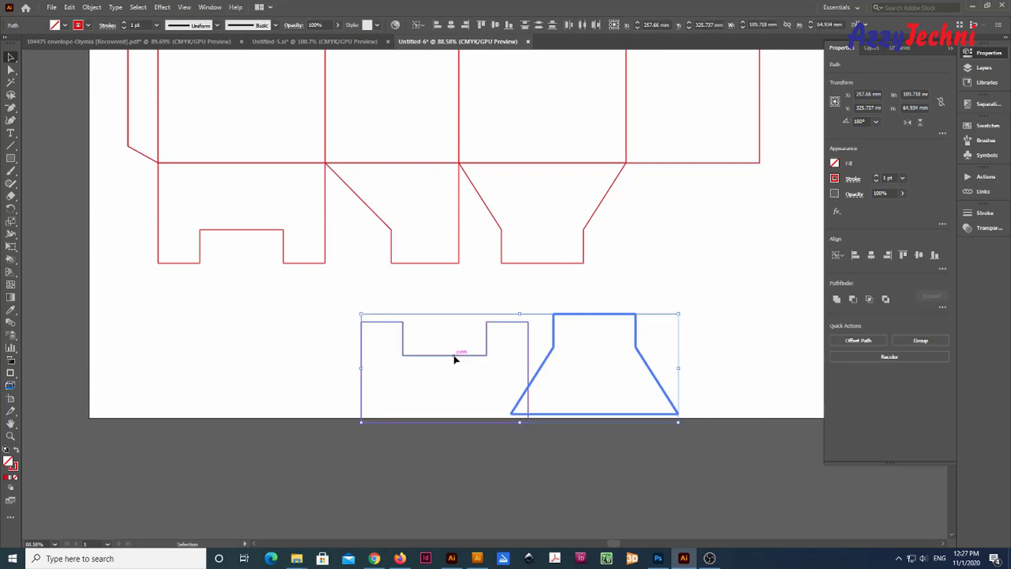
left_click(871, 256)
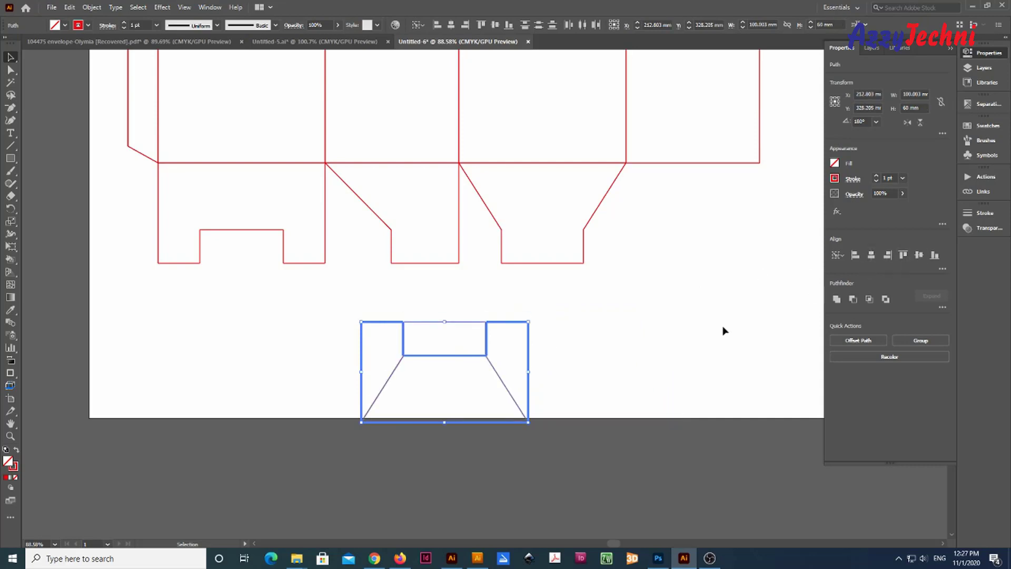
left_click(472, 425)
key("z")
left_click(411, 308)
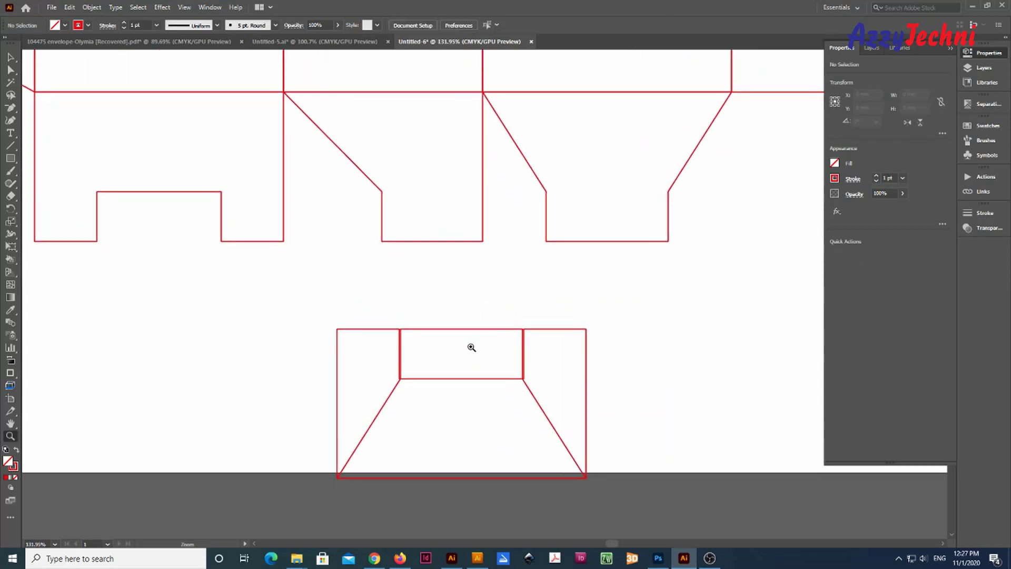
Step: Copy the second panel's bottom flap beside the overlapping flaps, flip the copy horizontally and rotate it a quarter turn counterclockwise
key("v")
left_click_drag(442, 243, 244, 477)
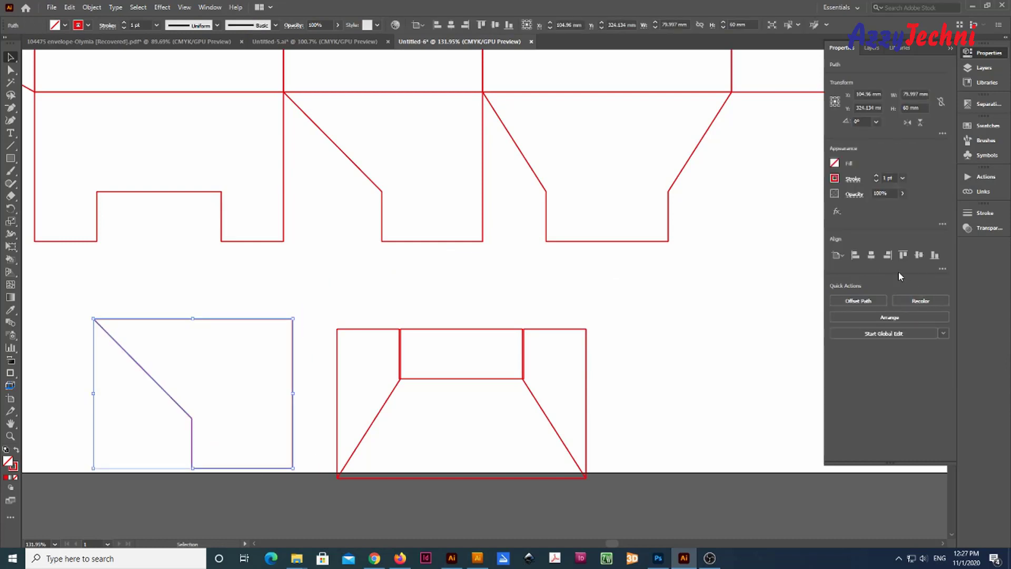
left_click(907, 122)
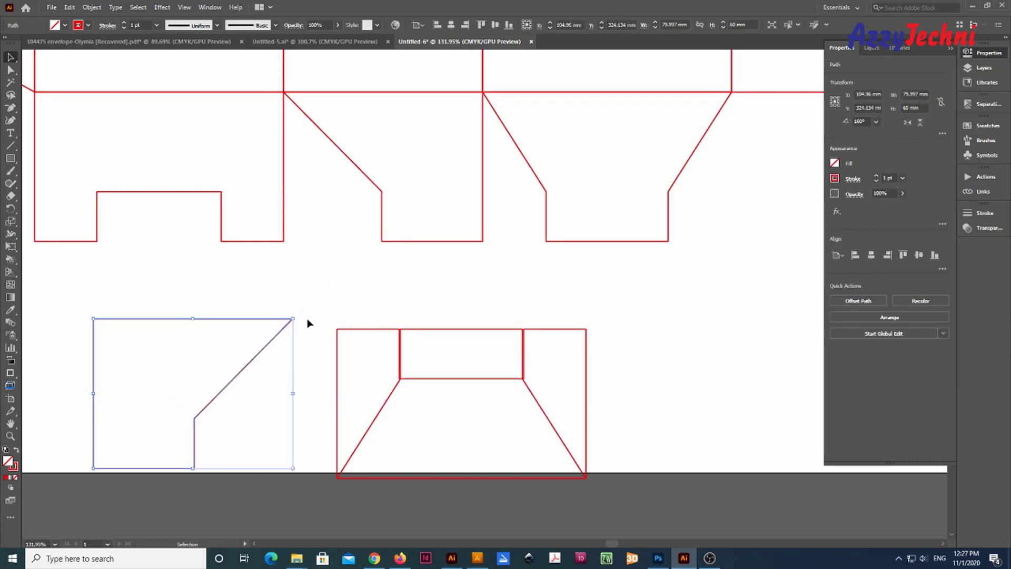
left_click_drag(298, 316, 181, 286)
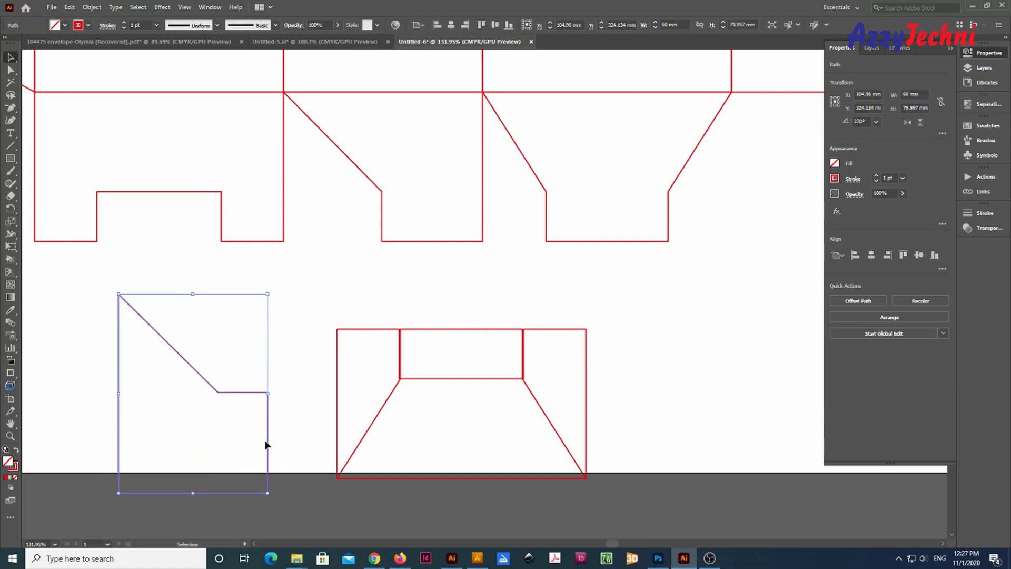
Step: Move the rotated flap copy onto the overlapping flaps with their lower-left corners matched, using outline view for accuracy
left_click_drag(266, 443, 499, 418)
key("z")
left_click_drag(411, 488, 563, 484)
key("v")
mouse_move(344, 465)
left_mouse_down()
mouse_move(354, 458)
mouse_move(306, 491)
mouse_move(362, 473)
left_mouse_up()
scroll(345, 491, "up", 5)
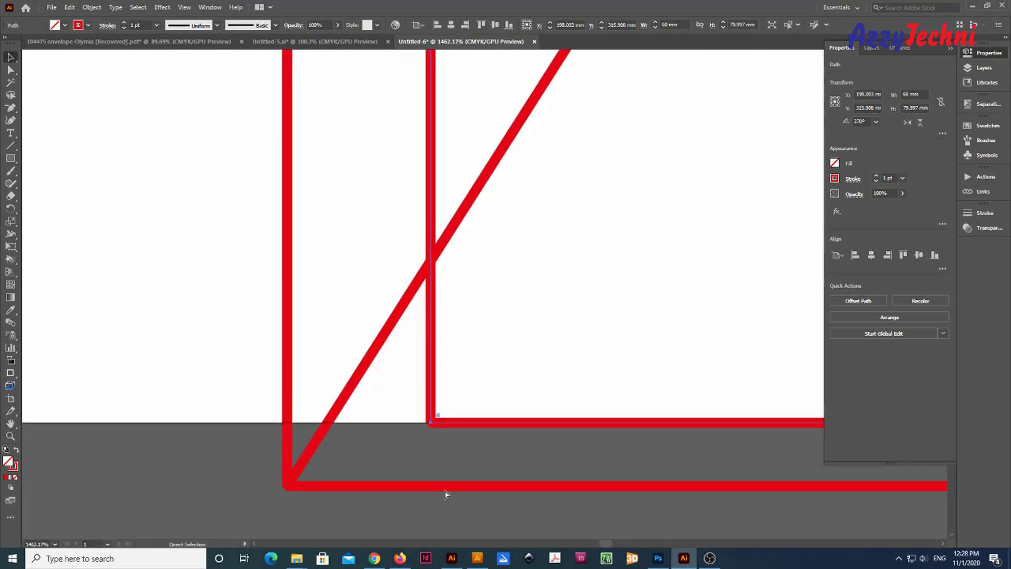
key("ctrl+y")
left_click_drag(457, 425, 315, 489)
scroll(359, 477, "down", 3)
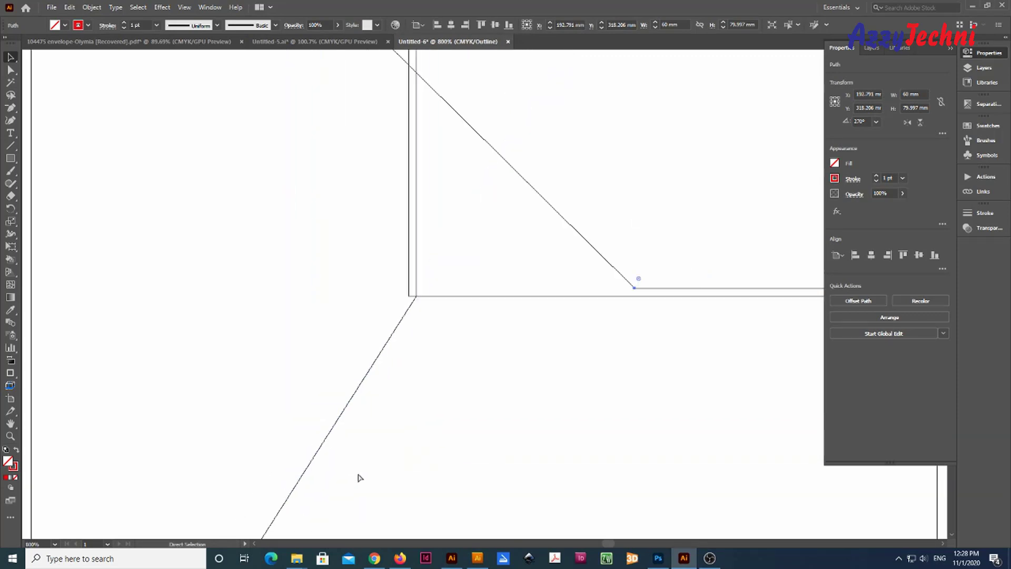
Step: Isolate the rotated flap copy for direct editing of its anchor points
key("ctrl+minus")
key("ctrl+minus")
key("ctrl+minus")
left_click_drag(415, 363, 373, 352)
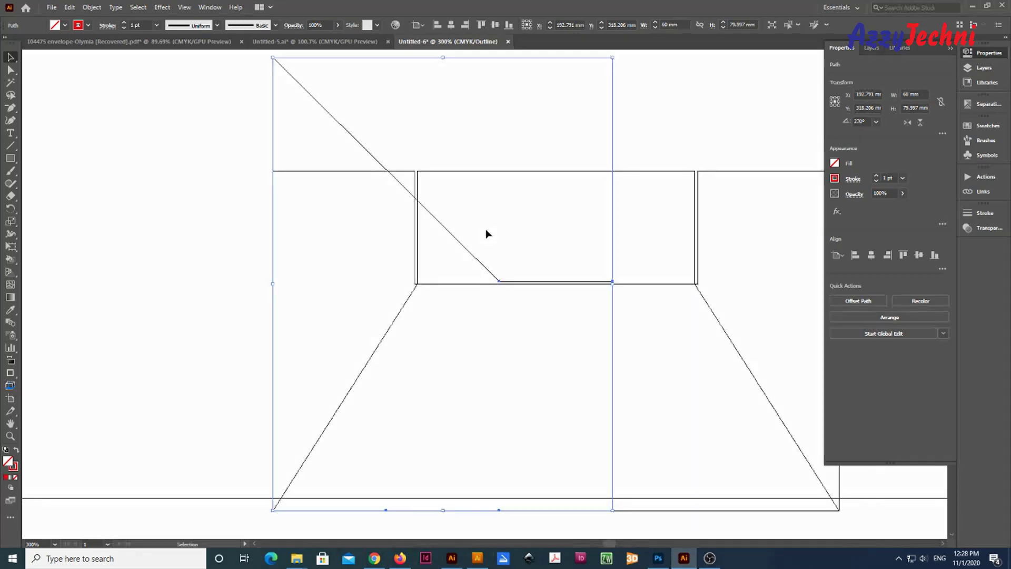
double_click(476, 261)
key("a")
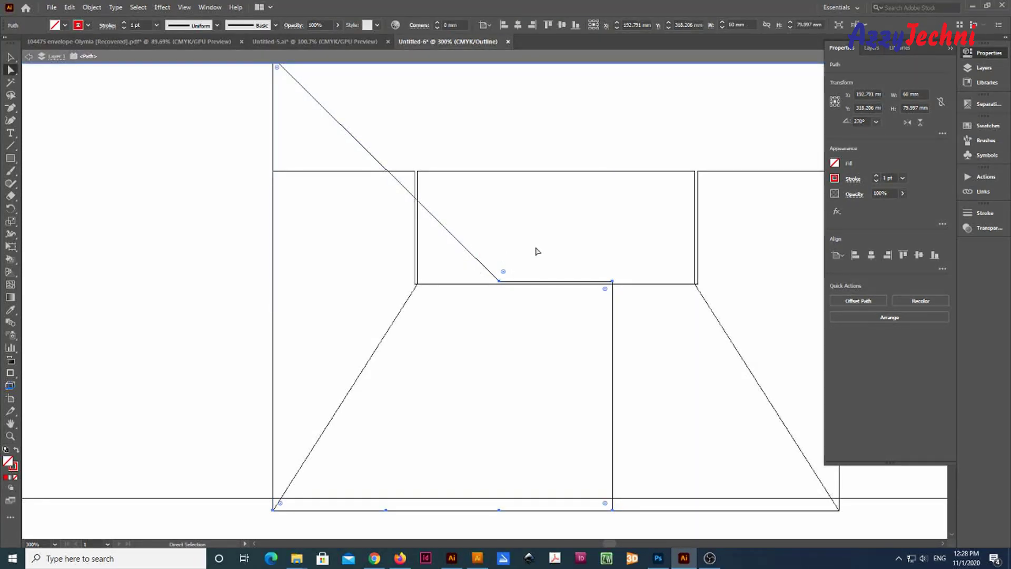
Step: Shift the rotated copy's tab and inner corner points left to the notch's left side, narrowing the copy to about 45 mm
left_click_drag(538, 244, 473, 317)
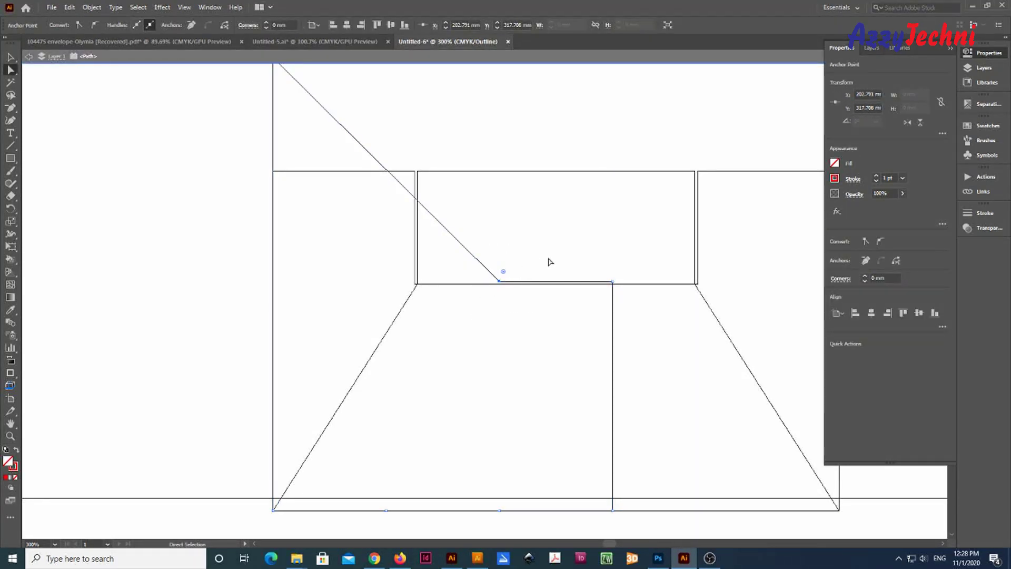
left_click_drag(642, 255, 463, 323)
left_click_drag(500, 283, 432, 289)
key("ctrl+z")
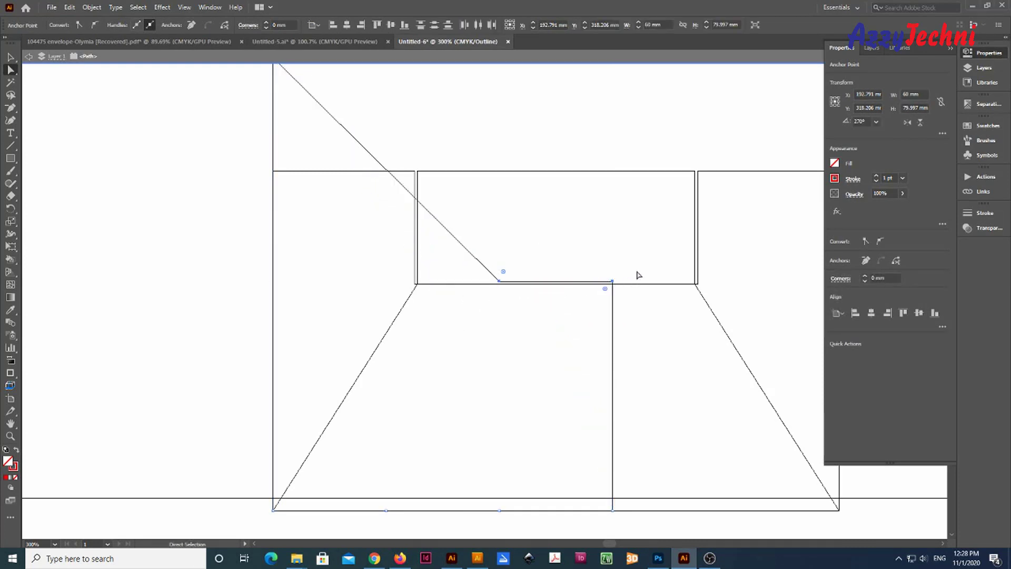
left_click_drag(542, 485, 492, 521)
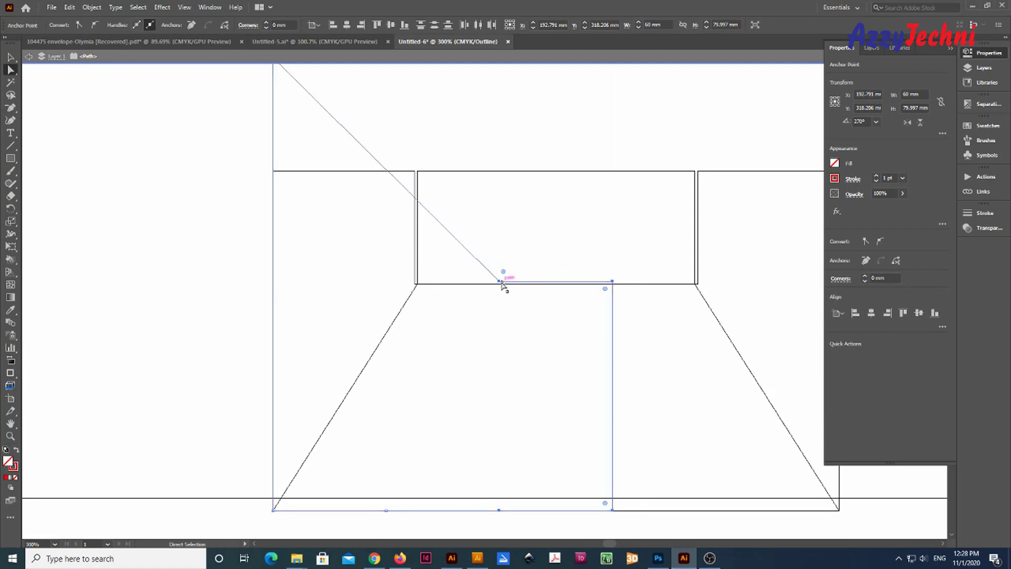
left_click_drag(500, 282, 630, 370)
Step: Lower the upper edge of the rotated copy's tab onto the bottom line of the notch
key("z")
left_click_drag(410, 264, 418, 302)
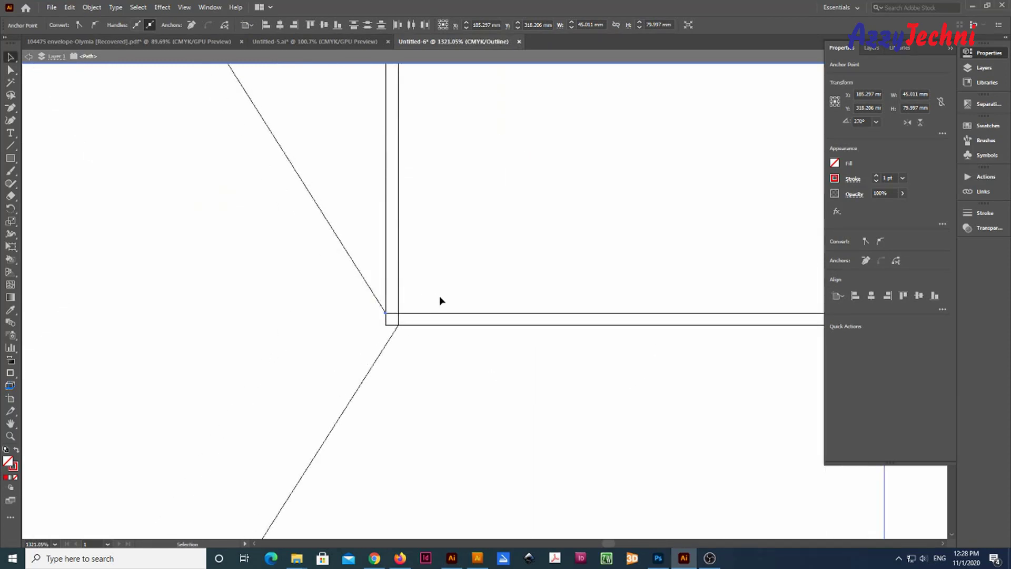
key("ctrl+minus")
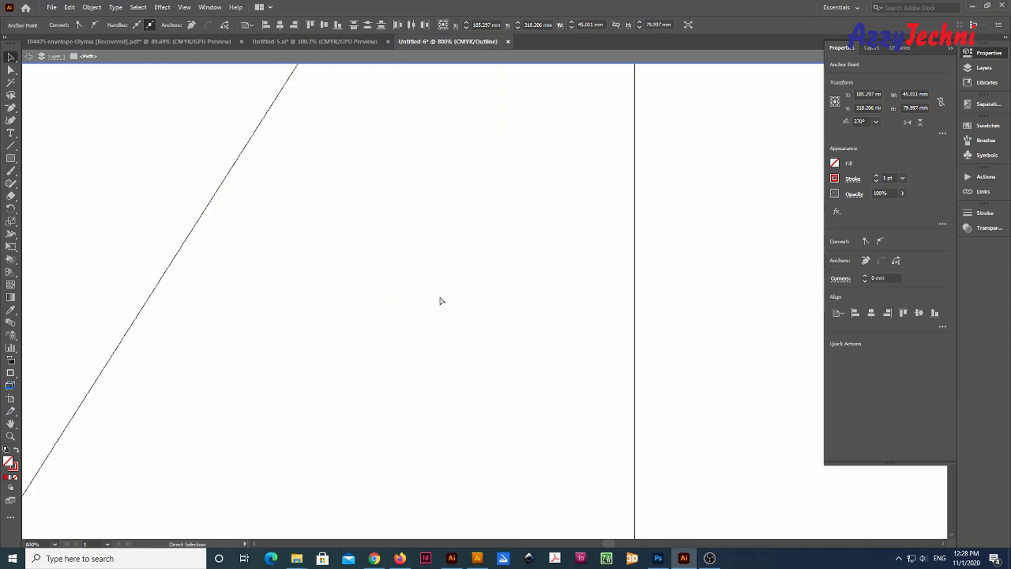
key("ctrl+minus")
key("ctrl+minus")
left_click_drag(451, 221, 466, 324)
left_click_drag(382, 193, 780, 374)
key("a")
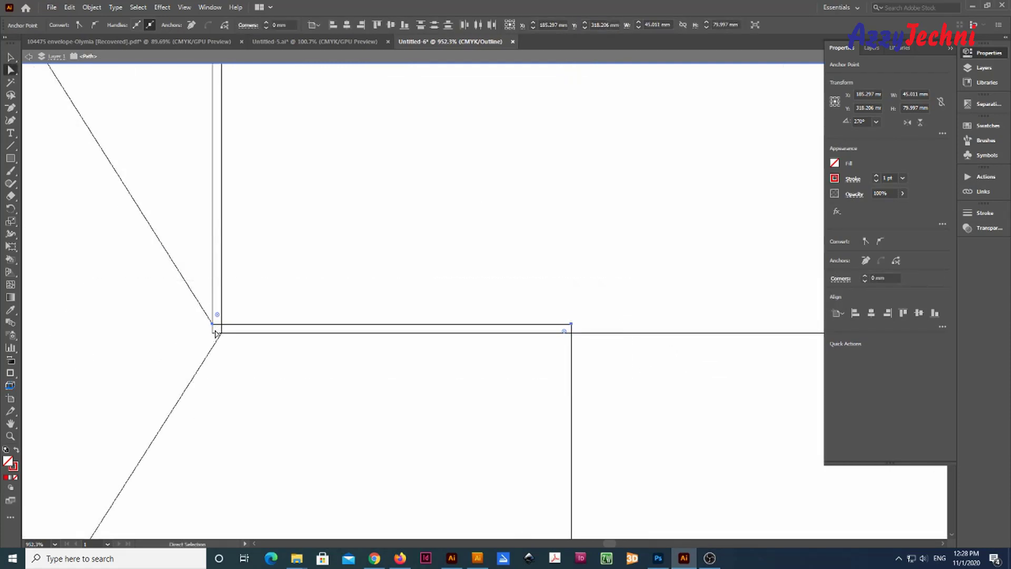
left_click_drag(215, 331, 212, 333)
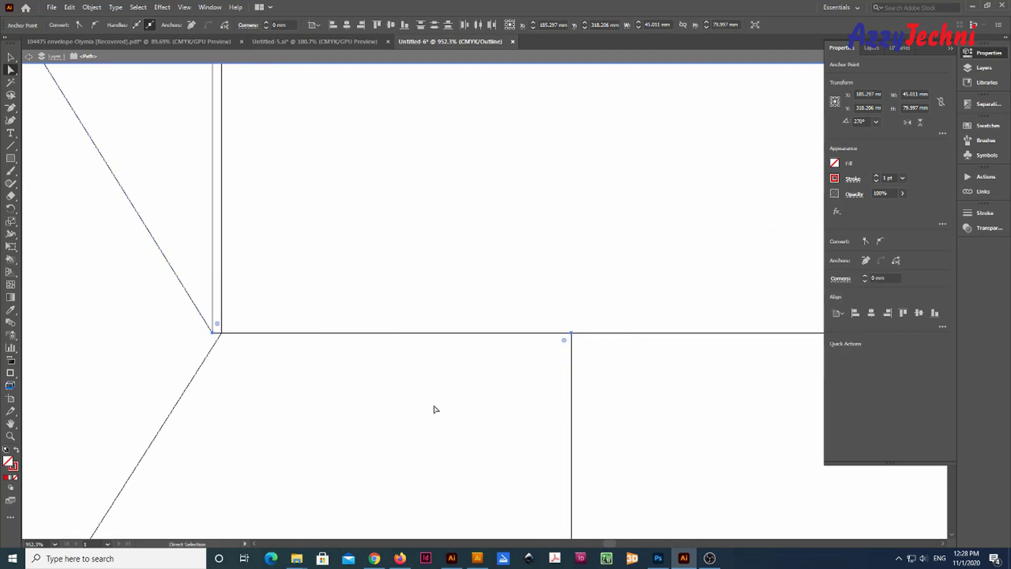
Step: Examine up close how the rotated copy's inner corner meets the notch's lower-left corner
key("z")
left_click_drag(127, 286, 307, 356)
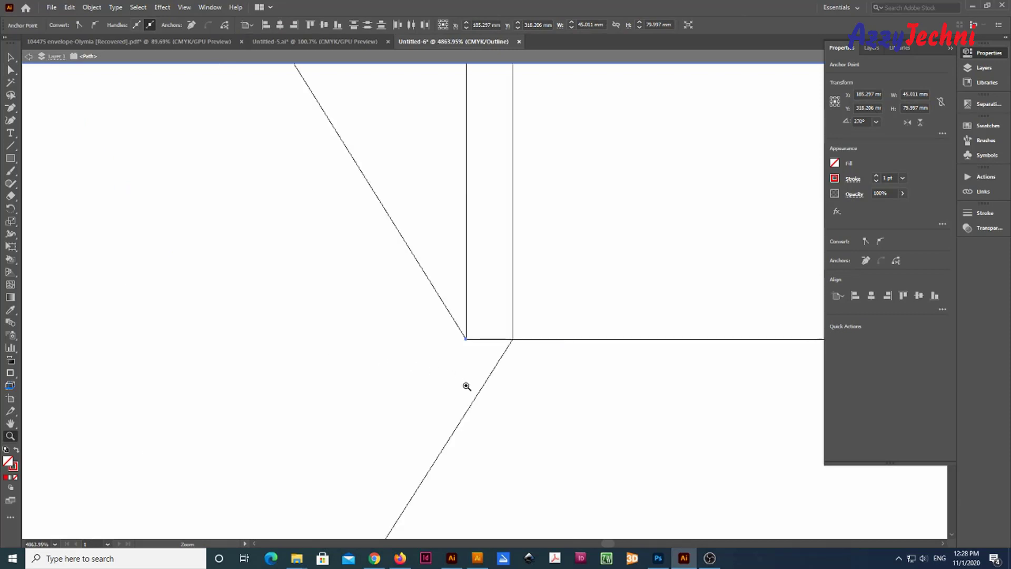
key("ctrl+minus")
key("ctrl+minus")
key("ctrl+minus")
key("ctrl+minus")
key("ctrl+minus")
key("ctrl+minus")
key("ctrl+minus")
key("ctrl+minus")
key("ctrl+minus")
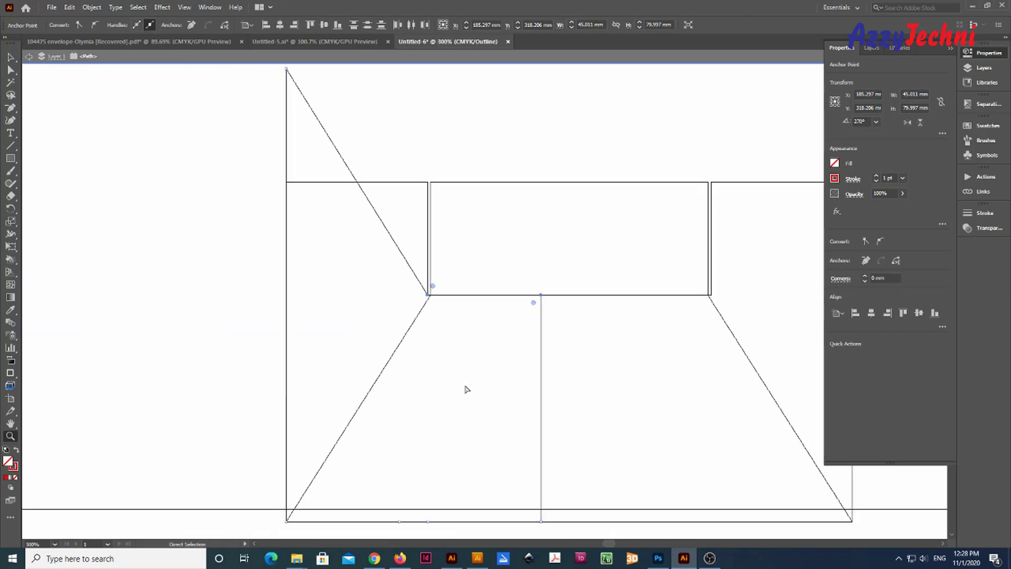
Step: Move the right edge of the rotated copy's tab outward, widening the copy to about 50 mm
key("v")
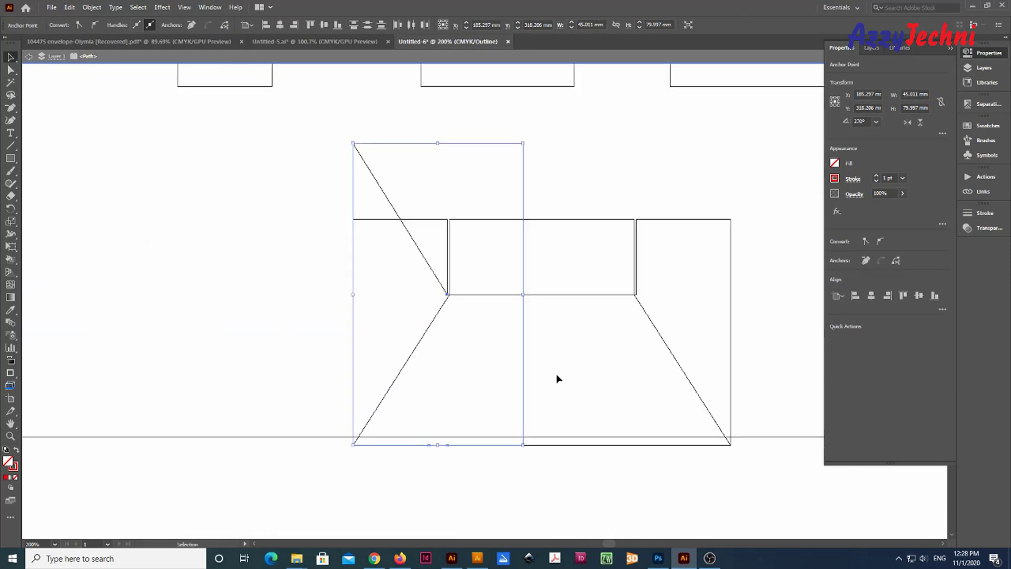
left_click(535, 345)
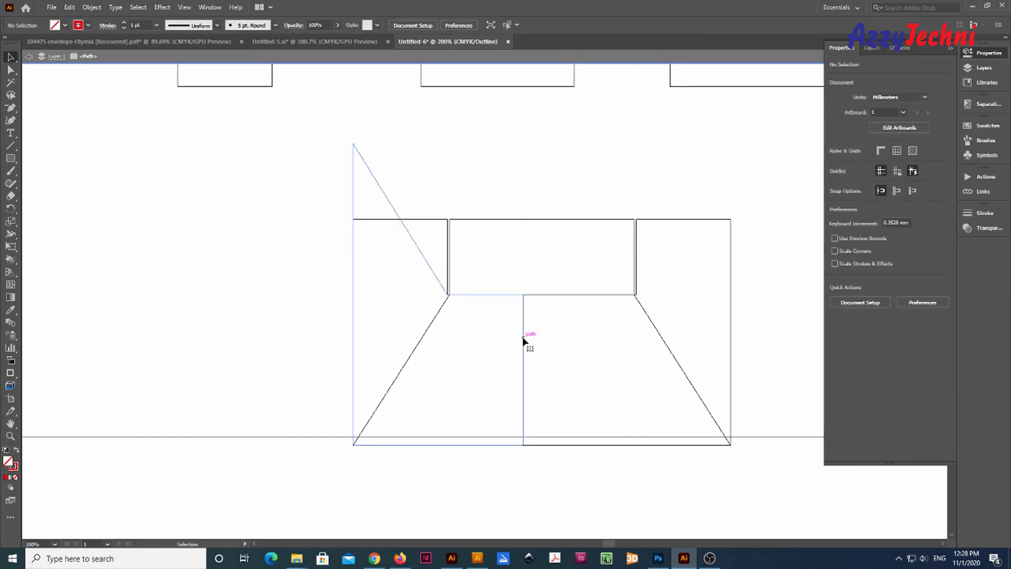
left_click(524, 341)
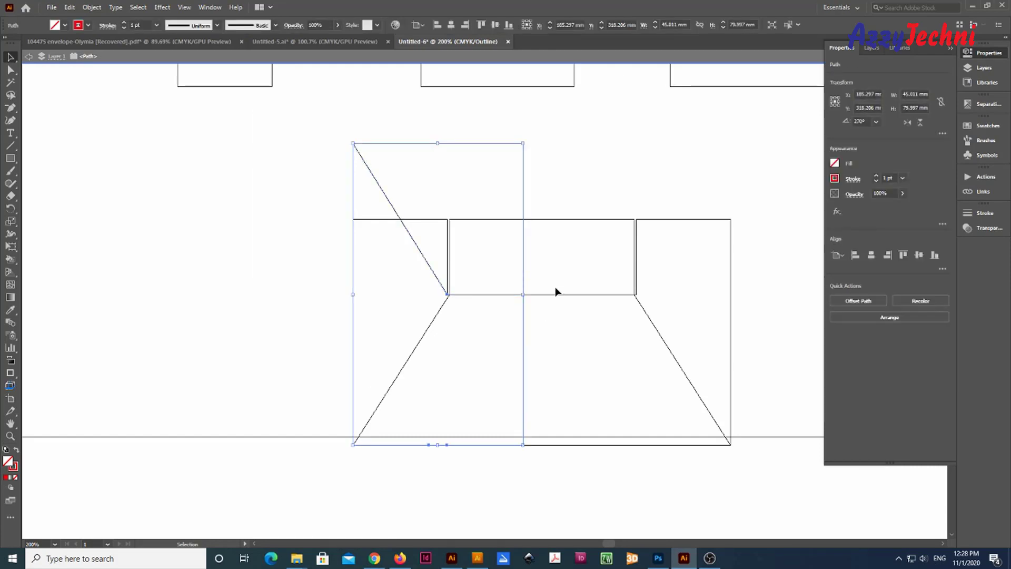
key("a")
left_click_drag(564, 203, 482, 479)
left_click_drag(526, 367, 542, 368)
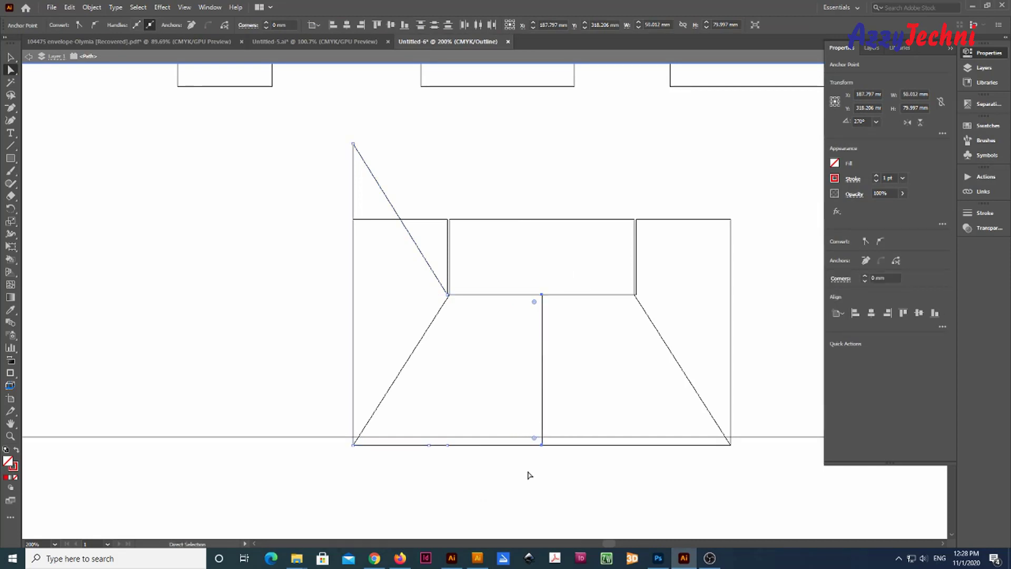
Step: Nudge the right edge of the rotated copy's tab back left by eight increments
key("Left")
key("Left")
key("Left")
key("Left")
key("Left")
key("Left")
key("Left")
key("Left")
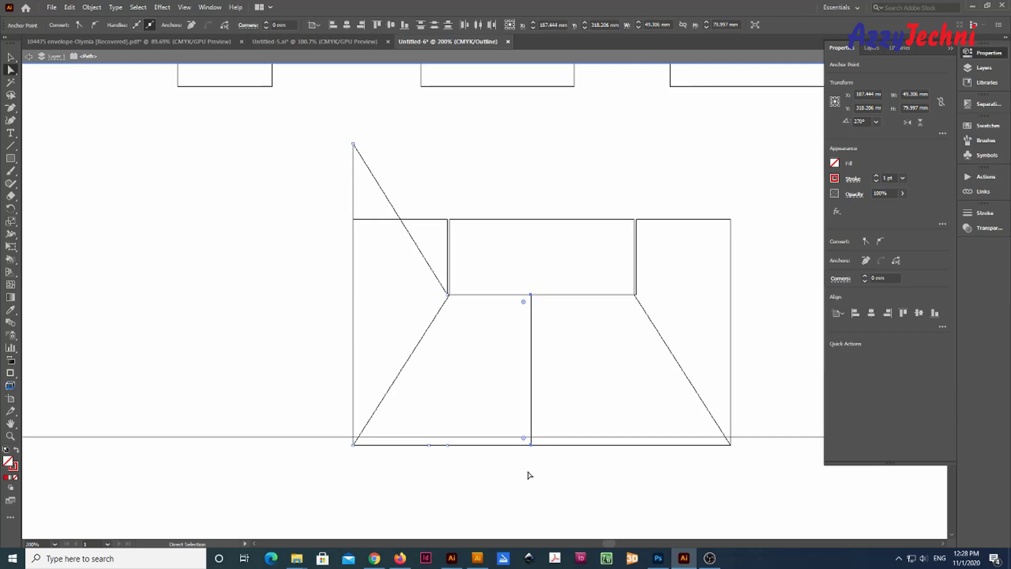
Step: Raise the upper-right corner point of the rotated copy's tab by eleven increments so its upper edge slopes, and exit isolation
left_click_drag(556, 268, 519, 331)
key("Up")
key("Up")
key("Up")
key("Up")
key("Up")
key("Up")
key("Up")
key("Up")
key("Up")
key("Up")
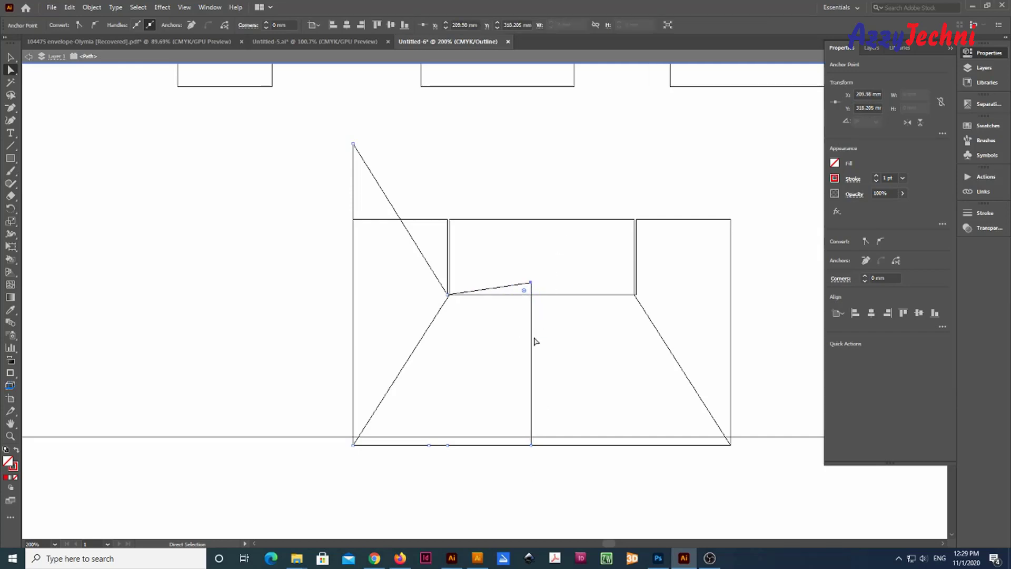
key("Up")
left_click(567, 345)
key("b")
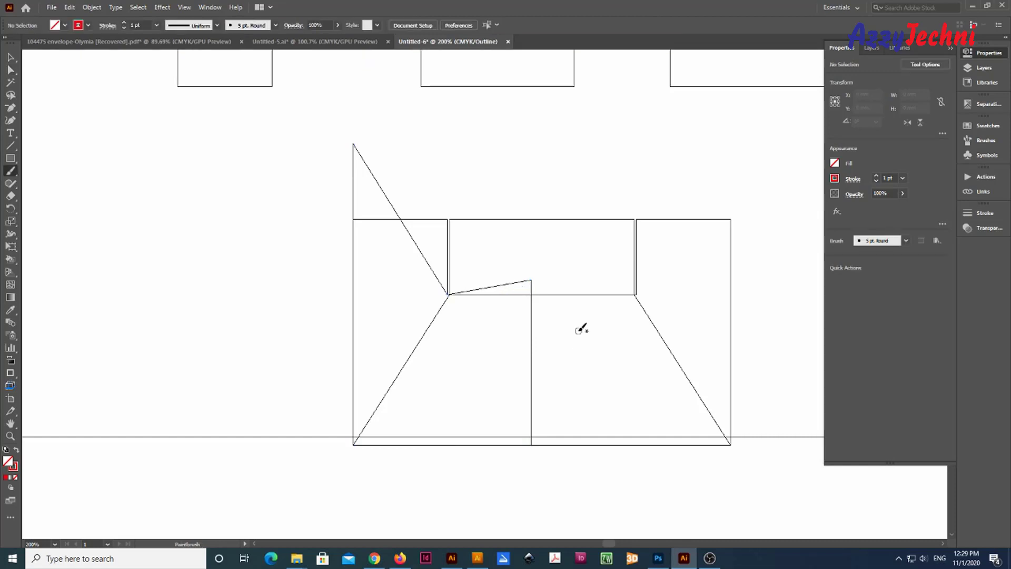
Step: Move the reshaped flap copy out of the test assembly and delete the remaining flap copies
key("ctrl+1")
key("v")
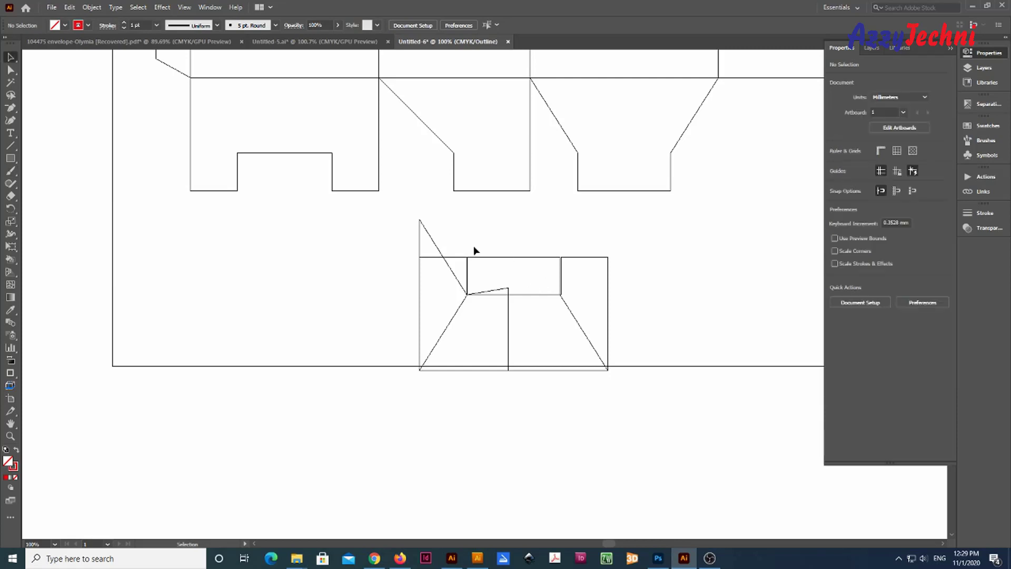
left_click_drag(437, 248, 287, 248)
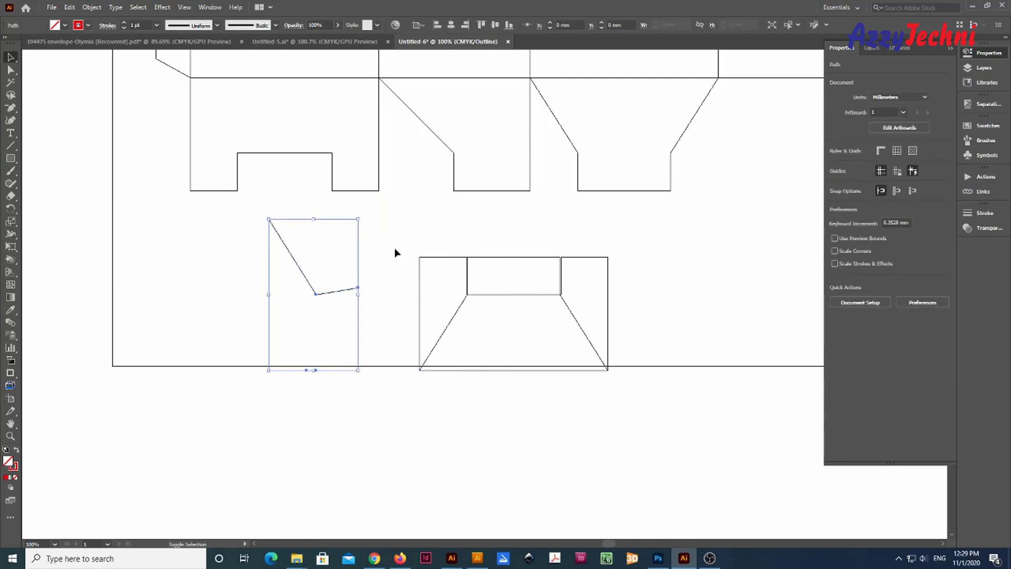
left_click(553, 293)
key("Delete")
left_click_drag(390, 282, 420, 381)
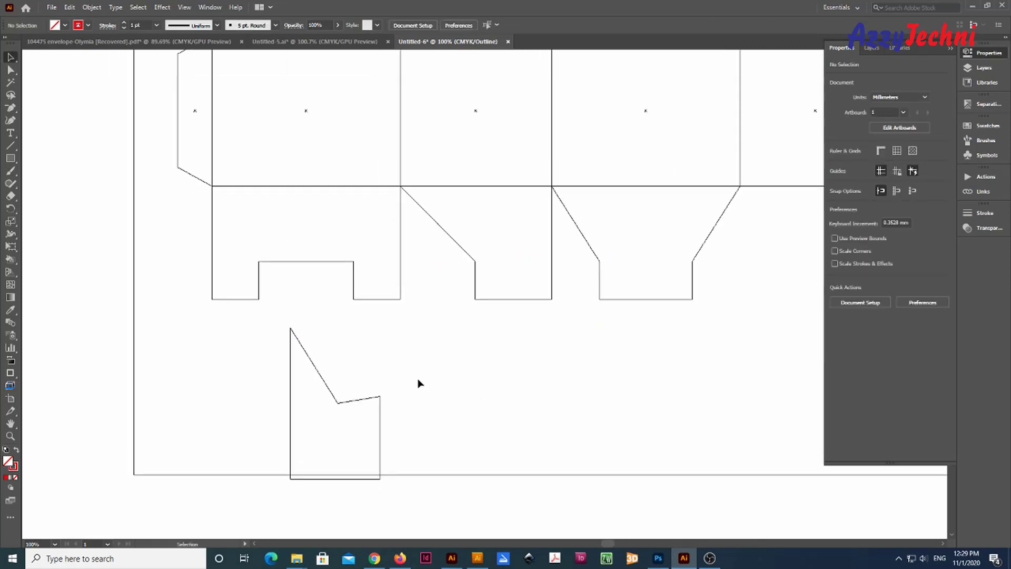
Step: Rotate the reshaped flap so its longest edge is uppermost and move it just below the fourth body panel
left_click(381, 409)
left_click_drag(384, 328, 424, 477)
left_click_drag(355, 411, 697, 323)
key("z")
left_click_drag(596, 220, 741, 413)
key("v")
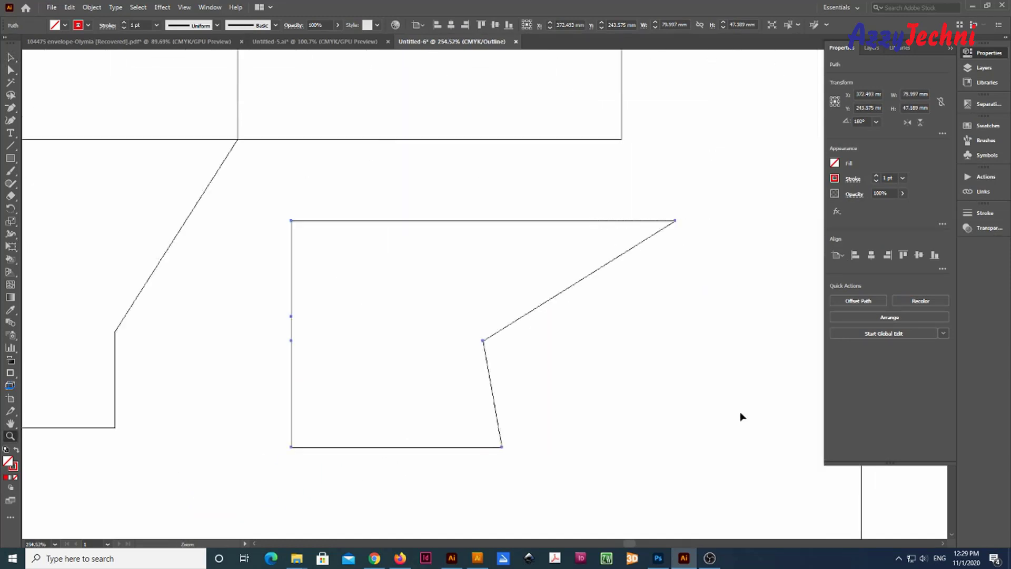
Step: Snap the flap's upper-left corner precisely onto the fourth body panel's lower-left corner
left_click_drag(403, 244, 496, 376)
key("z")
left_click_drag(240, 205, 456, 378)
key("v")
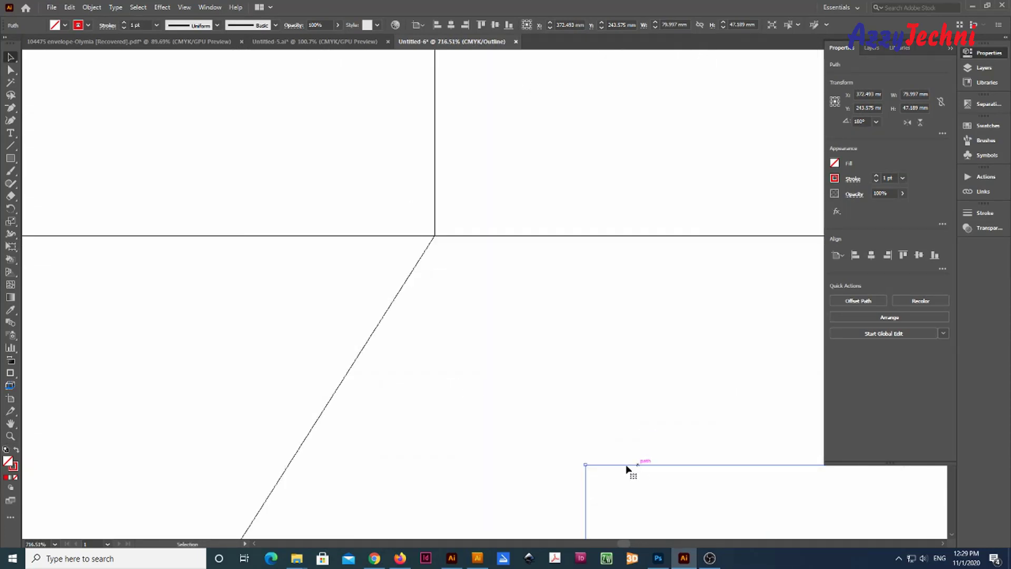
left_click_drag(606, 468, 453, 237)
key("z")
left_click_drag(390, 216, 529, 273)
key("v")
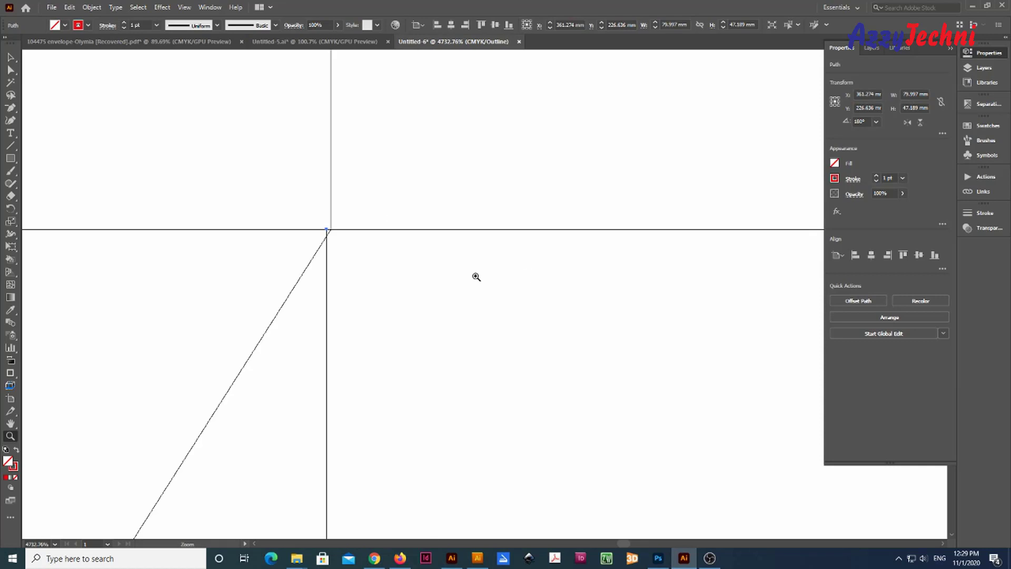
left_click_drag(323, 224, 378, 257)
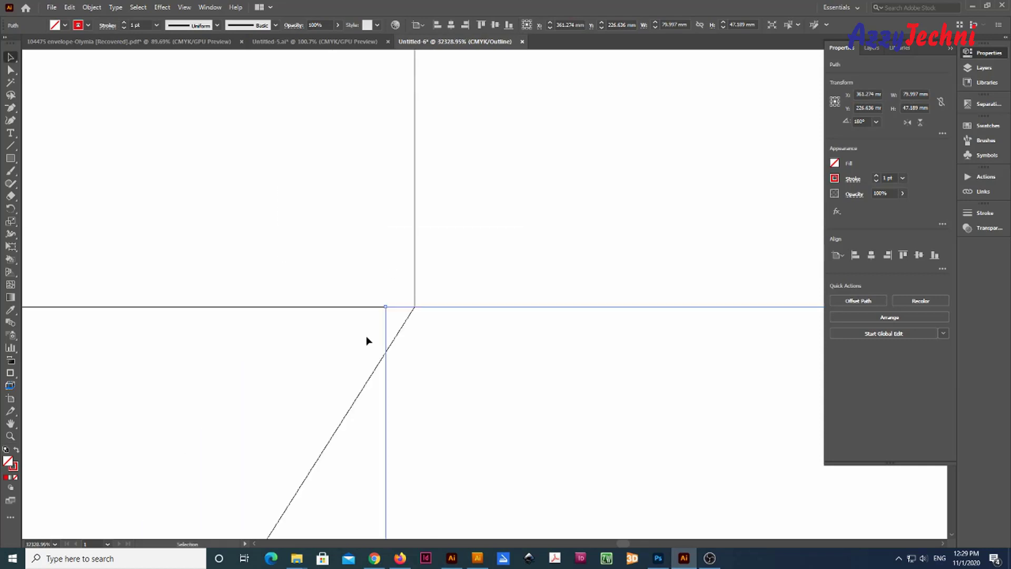
left_click_drag(386, 329, 415, 326)
left_click(547, 247)
key("ctrl+minus")
key("ctrl+minus")
key("ctrl+minus")
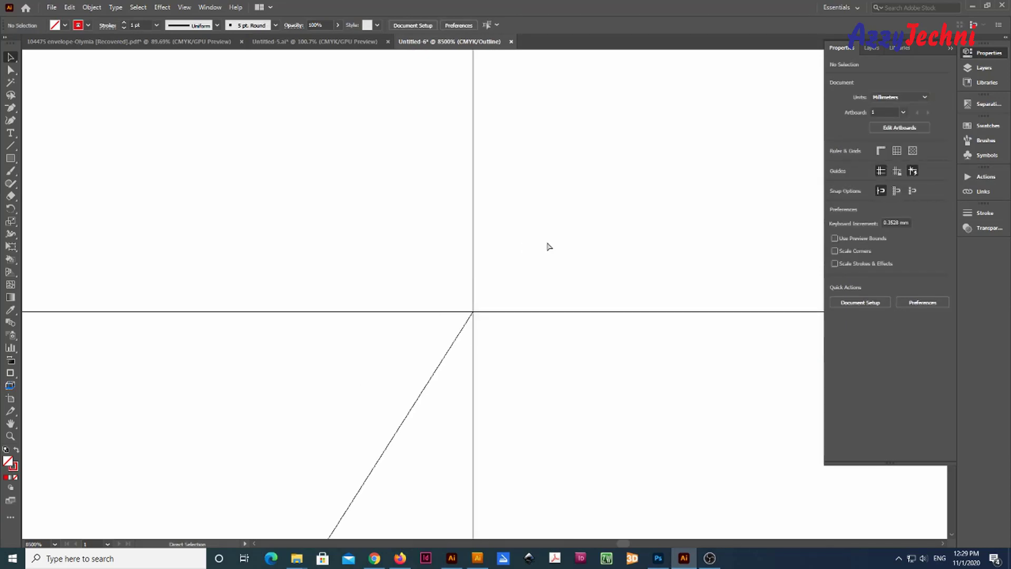
key("ctrl+minus")
key("ctrl+minus")
key("ctrl+minus")
key("ctrl+minus")
key("ctrl+minus")
key("ctrl+minus")
key("ctrl+minus")
key("ctrl+minus")
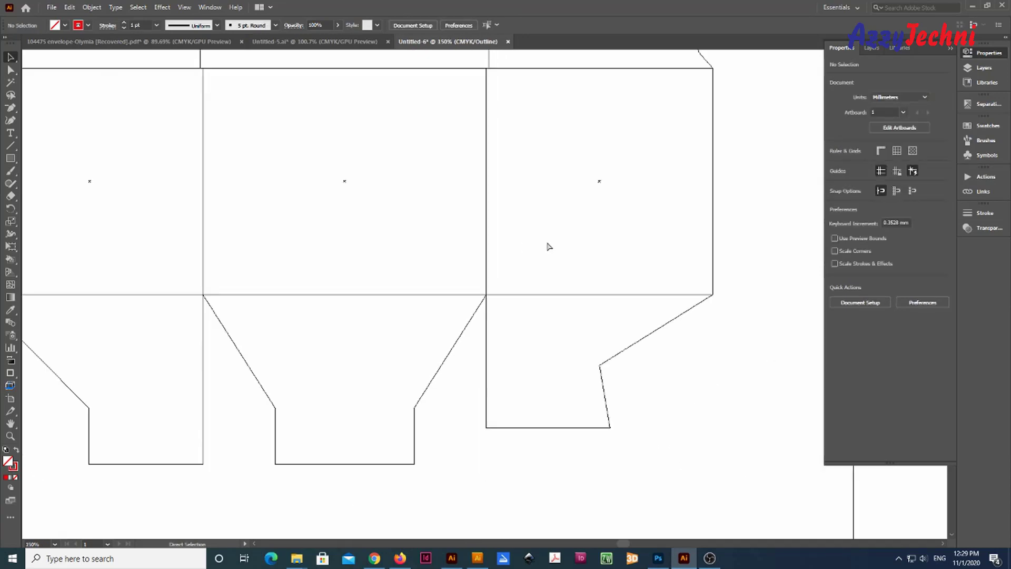
Step: Delete the old bottom flap under the second body panel
key("space")
left_click_drag(192, 390, 434, 322)
left_click_drag(377, 355, 422, 422)
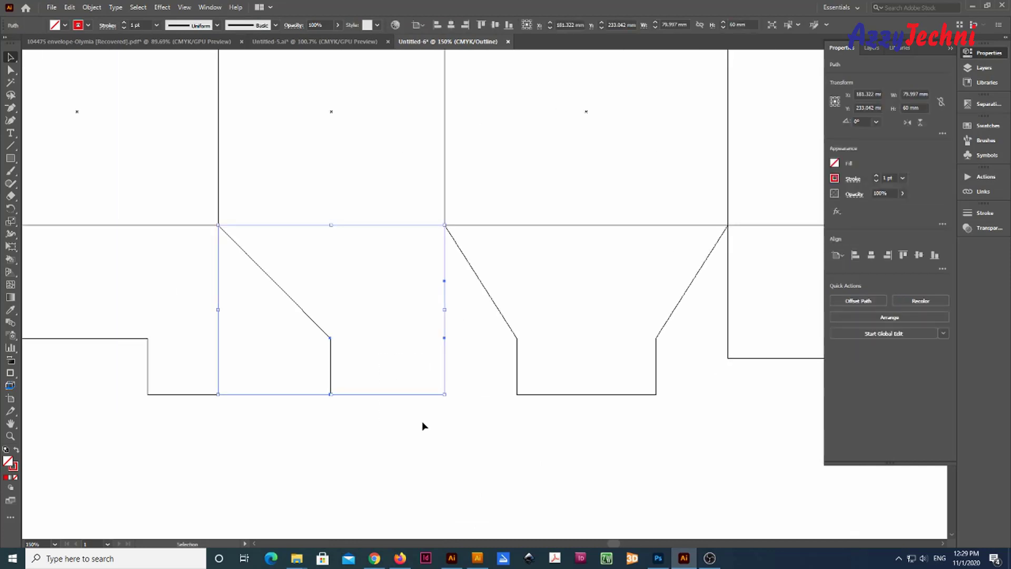
key("Delete")
Step: Copy the fourth panel's reshaped flap horizontally to below the second body panel and flip the copy horizontally
key("space")
left_click_drag(496, 368, 470, 413)
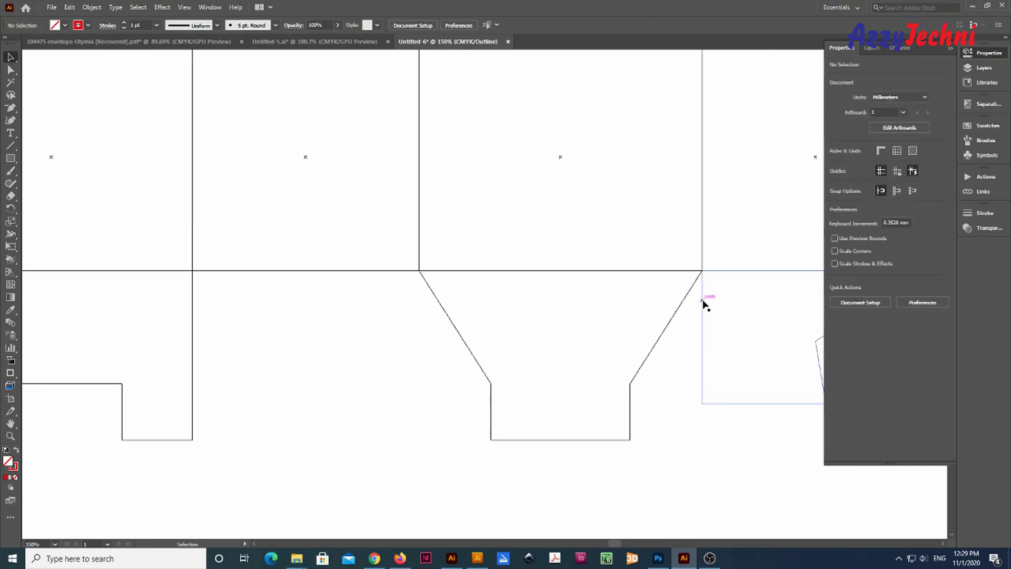
left_click_drag(703, 301, 193, 305, "alt+shift")
left_click(908, 123)
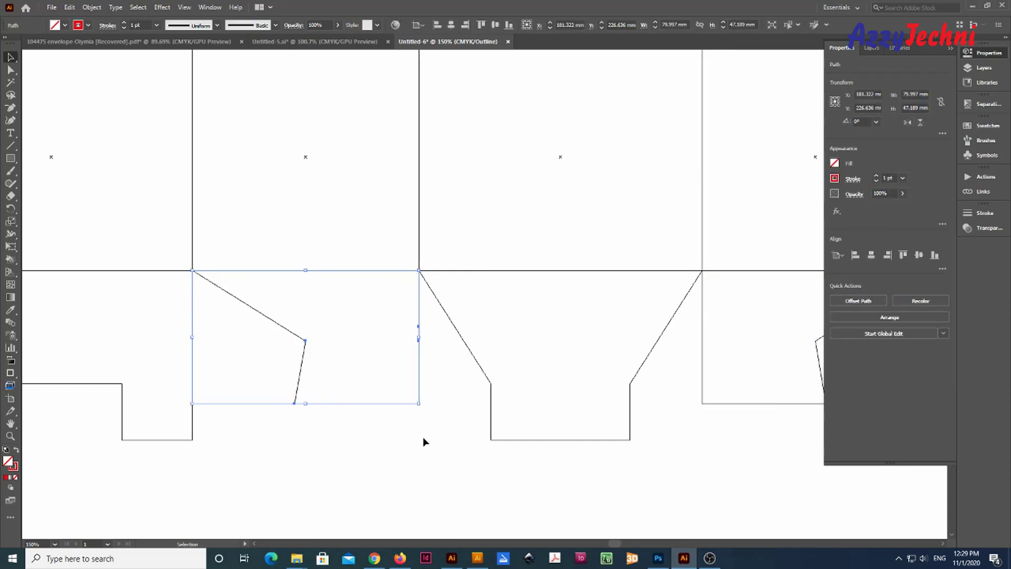
Step: Examine up close how the fourth flap's outer corner meets the panel's lower-right corner, and review the row of bottom flaps
key("z")
key("v")
left_click_drag(646, 306, 367, 313)
left_click_drag(600, 294, 651, 346)
key("z")
left_click(677, 314)
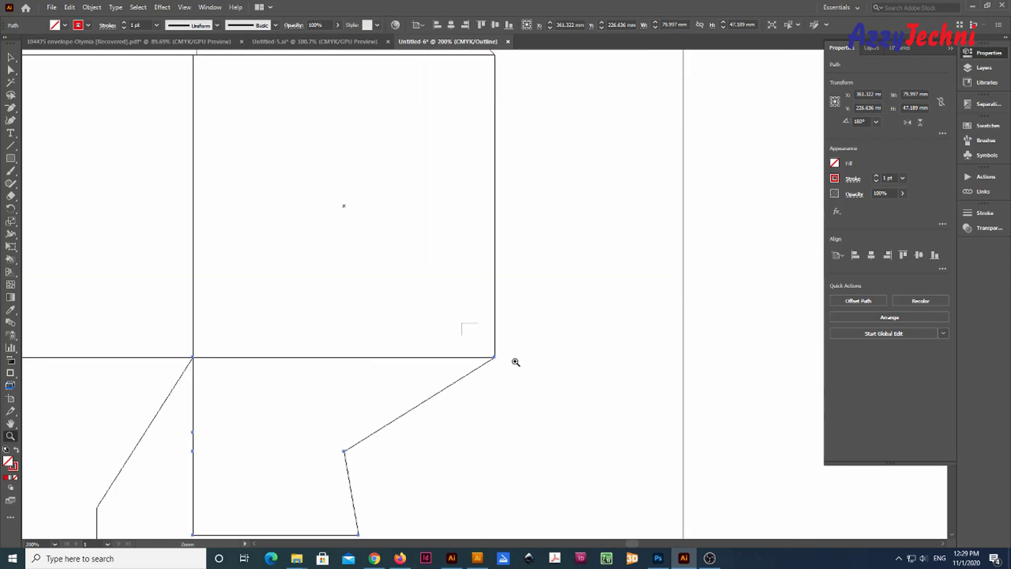
left_click_drag(516, 362, 540, 388)
key("v")
left_click(517, 334)
key("z")
left_click_drag(364, 252, 568, 357)
key("v")
key("ctrl+minus")
key("ctrl+minus")
key("ctrl+minus")
key("ctrl+minus")
key("ctrl+minus")
key("ctrl+minus")
key("ctrl+minus")
key("ctrl+minus")
key("ctrl+minus")
key("ctrl+minus")
key("ctrl+minus")
key("ctrl+minus")
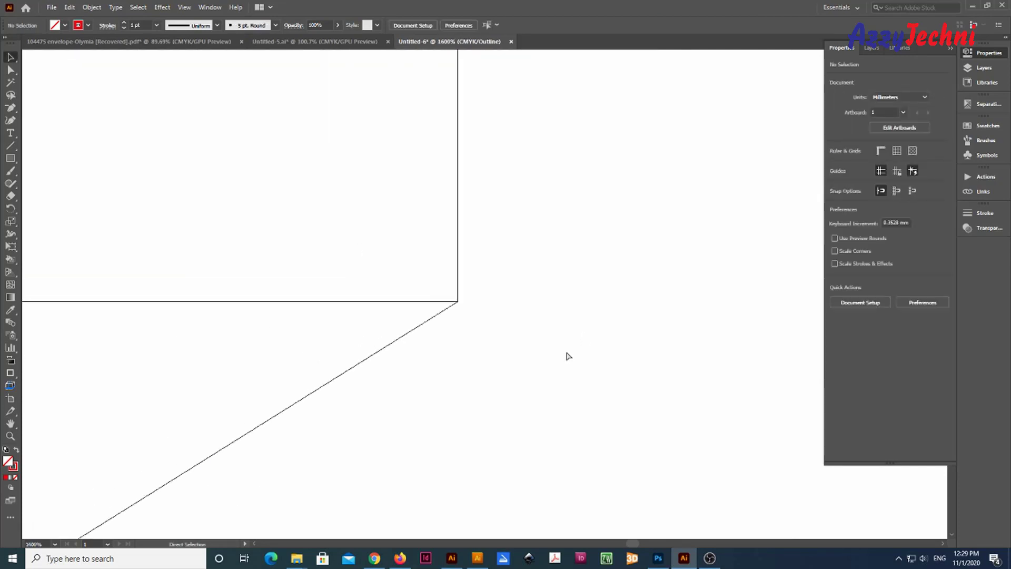
key("ctrl+minus")
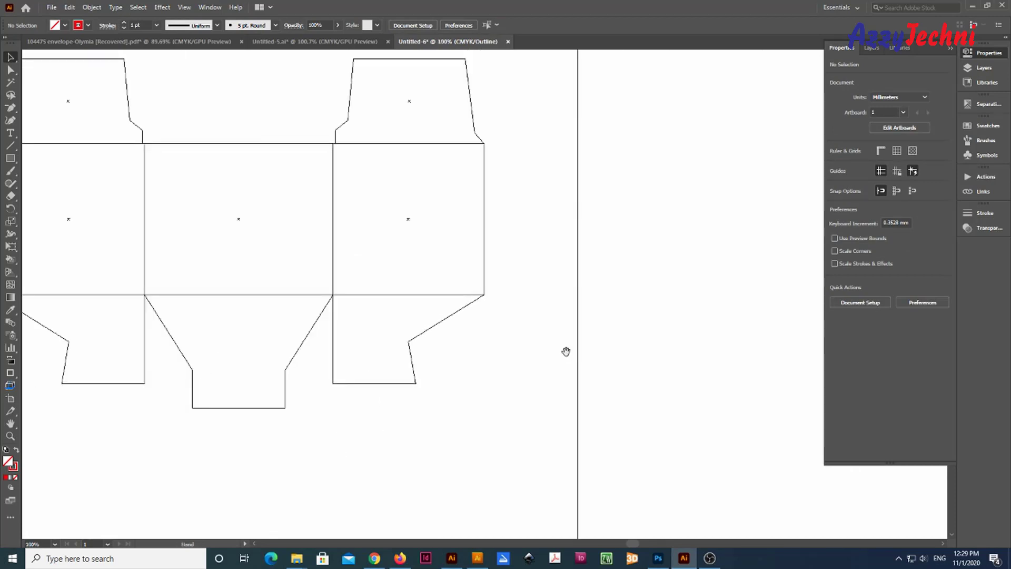
left_click_drag(564, 349, 648, 430)
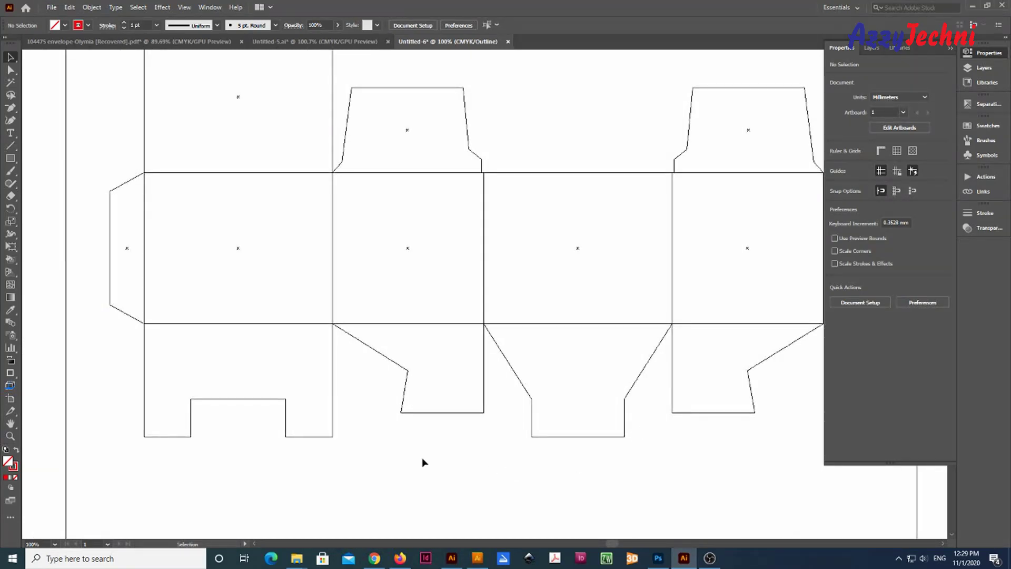
Step: Round the lower corners of the second panel's bottom flap and the lower corners of the first flap's two tabs
key("z")
left_click_drag(117, 244, 632, 483)
key("v")
left_click_drag(444, 446, 460, 467)
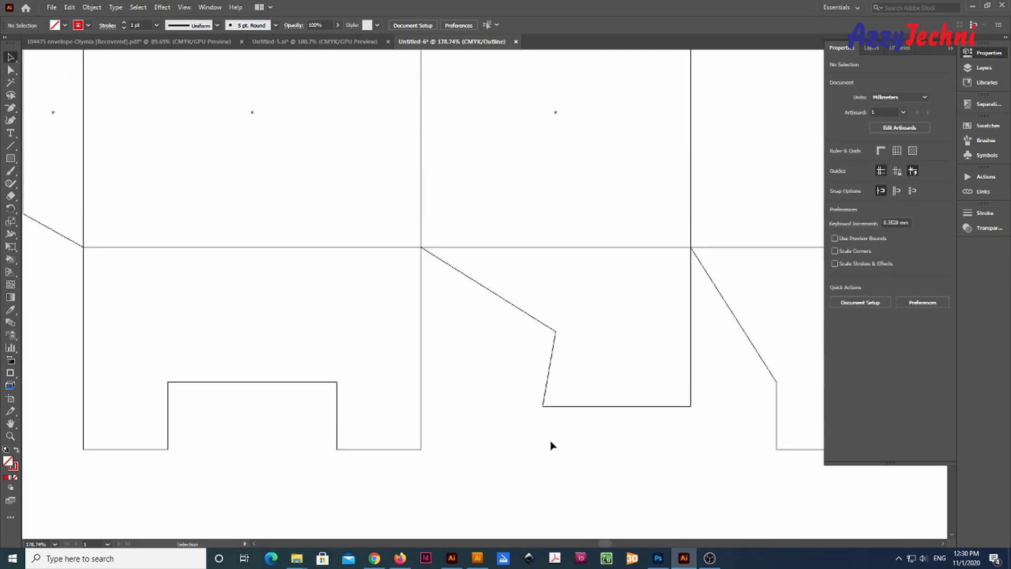
key("a")
left_click_drag(514, 369, 743, 431)
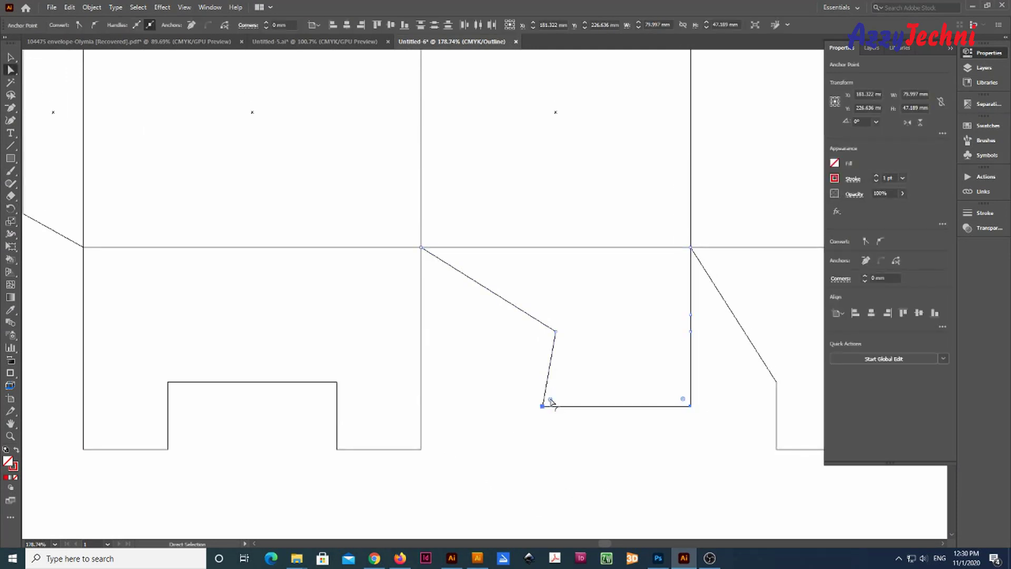
left_click_drag(551, 400, 552, 400)
left_click(445, 472)
left_click_drag(460, 482, 179, 411)
left_click(214, 463)
Step: Round the lower corners of the third panel's bottom flap to about 2.5 mm, and round the fourth flap's lower corners
scroll(337, 435, "right", 10)
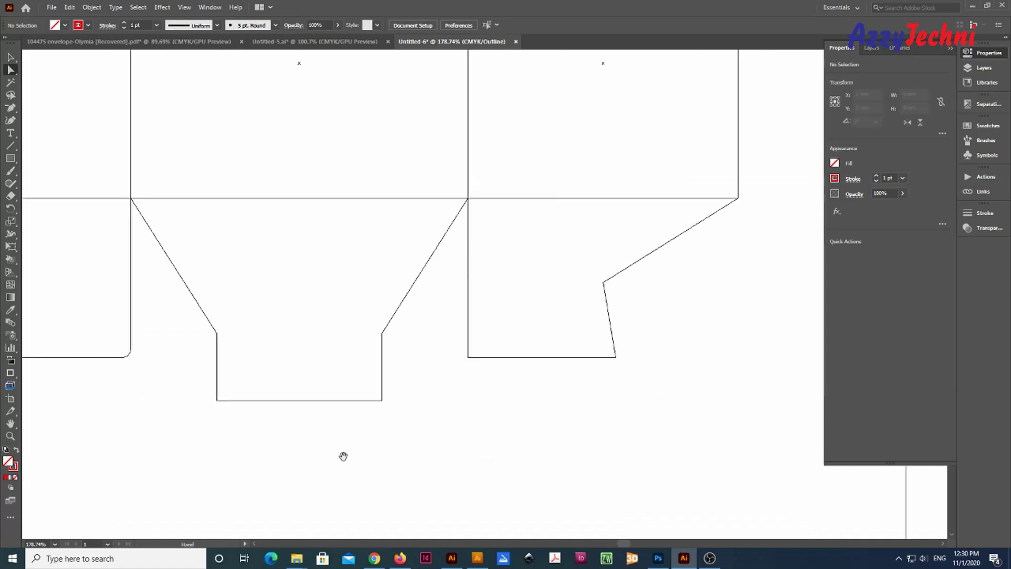
left_click_drag(445, 439, 227, 395)
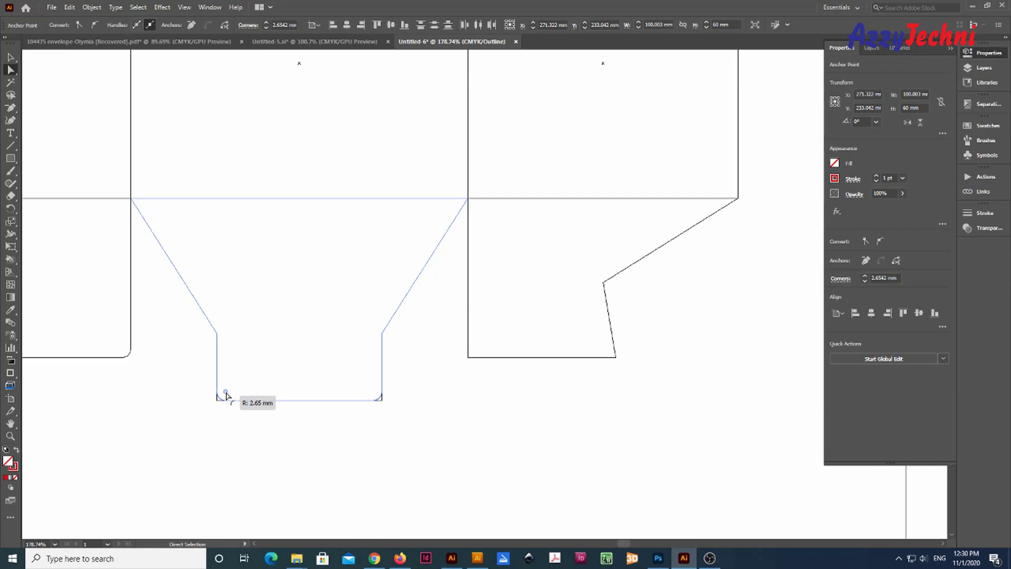
left_click_drag(225, 392, 225, 394)
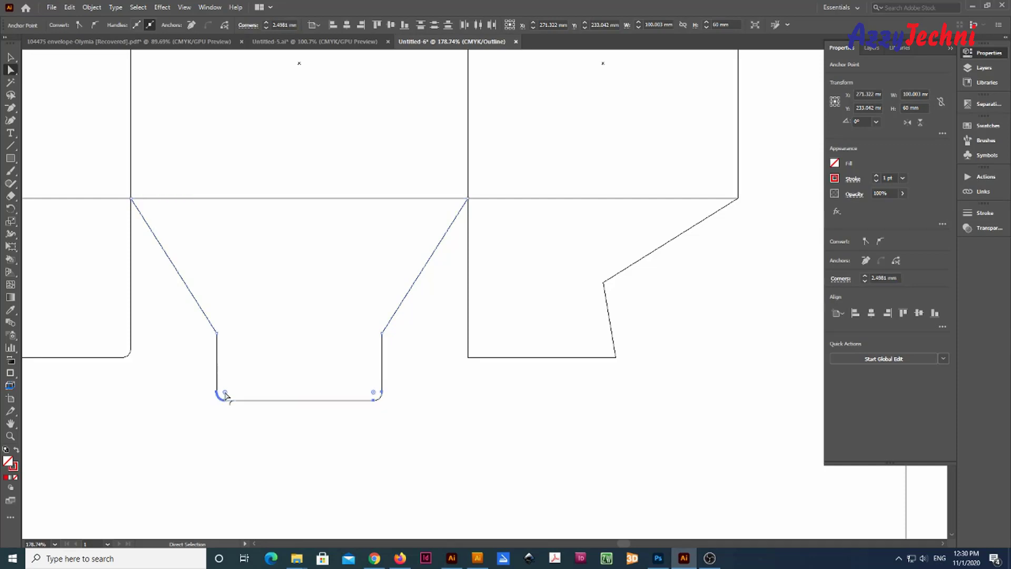
left_click_drag(672, 412, 477, 350)
left_click(498, 429)
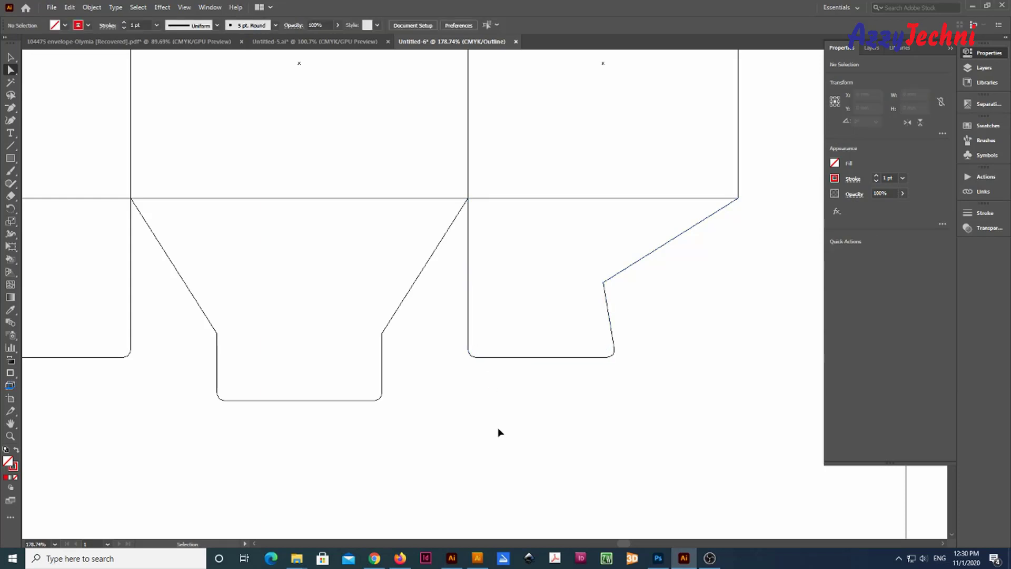
Step: Switch the drawing from outline to preview display and bring the whole dieline into view
key("ctrl+minus")
key("ctrl+minus")
key("ctrl+minus")
key("v")
key("ctrl+y")
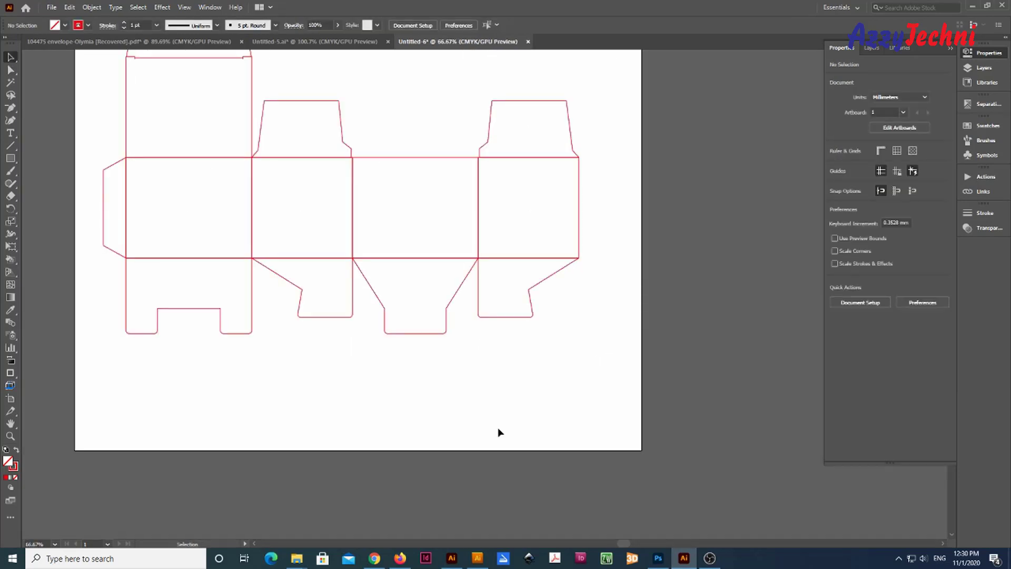
key("space")
left_click_drag(499, 374, 551, 470)
key("z")
left_click_drag(361, 274, 380, 289)
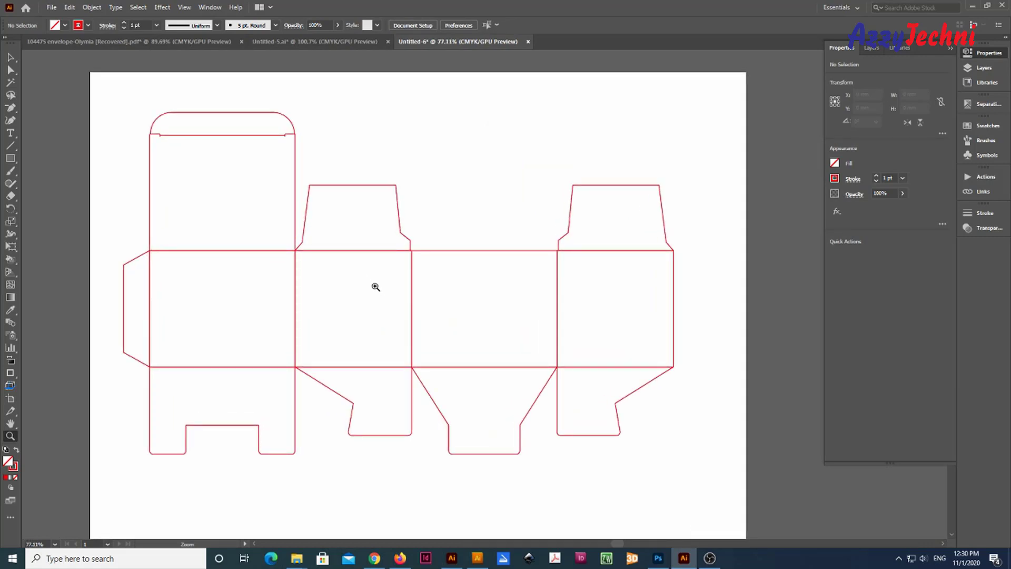
Step: Cut the four vertical fold edges out of the body panels and paste them in place as separate paths
key("a")
left_click_drag(144, 275, 569, 287)
left_click(69, 7)
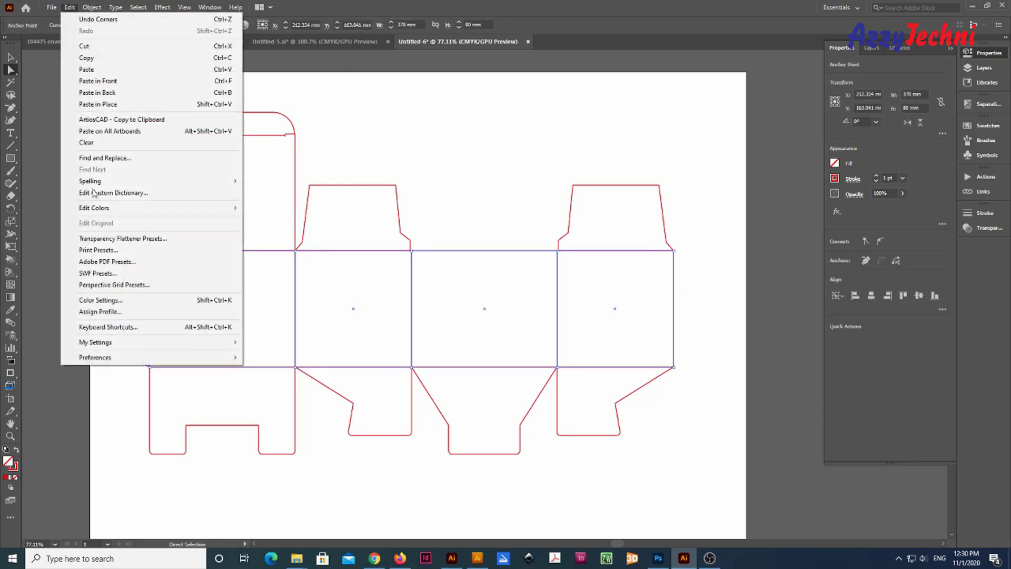
left_click(92, 7)
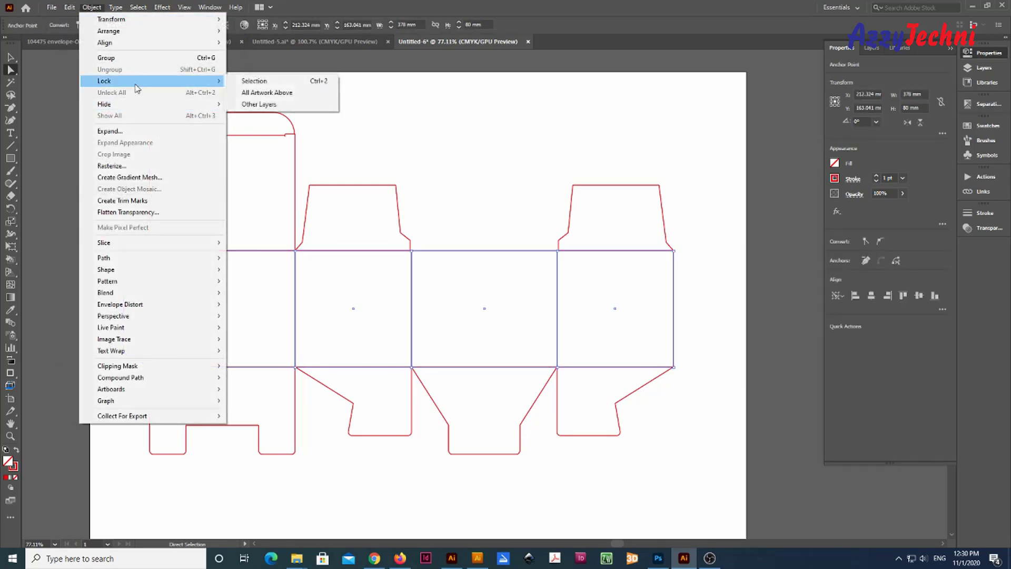
mouse_move(70, 7)
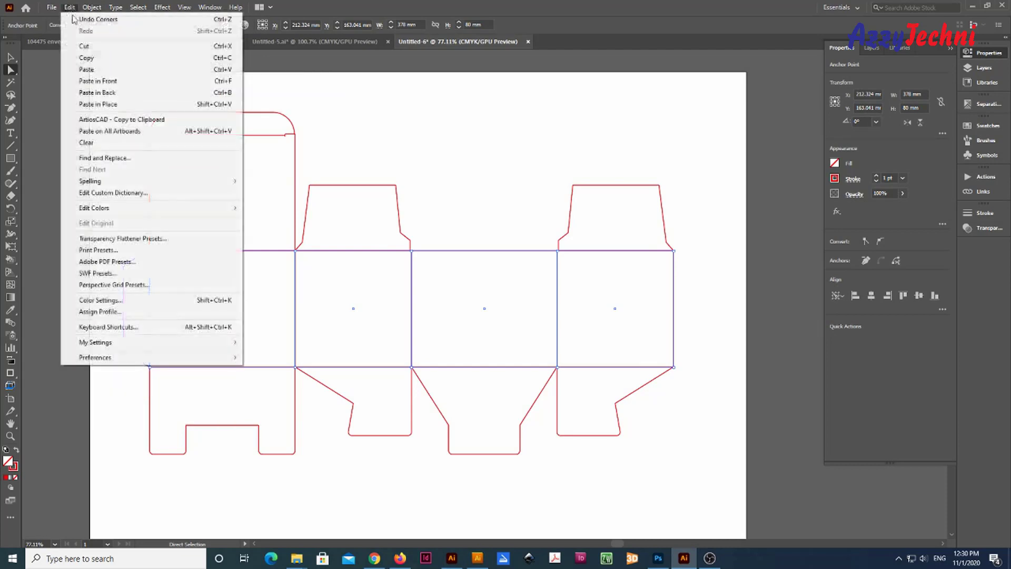
left_click(131, 47)
left_click(440, 174)
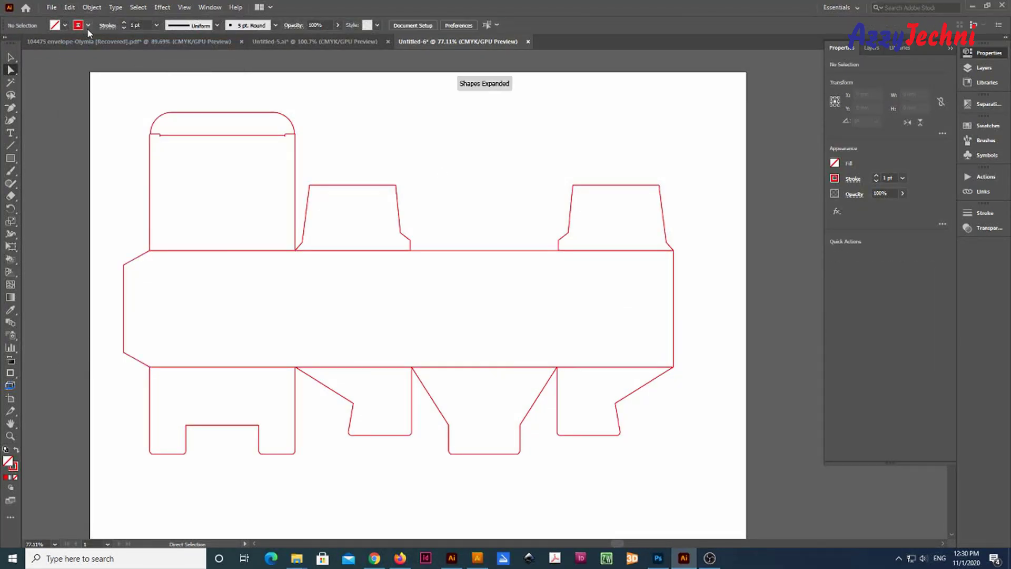
left_click(70, 8)
left_click(106, 104)
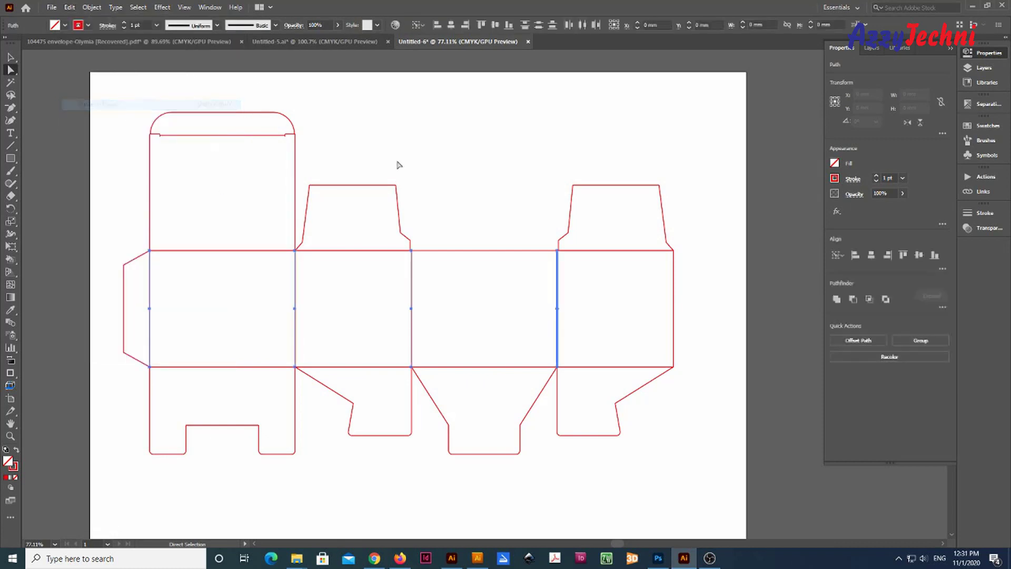
key("v")
left_click(258, 348)
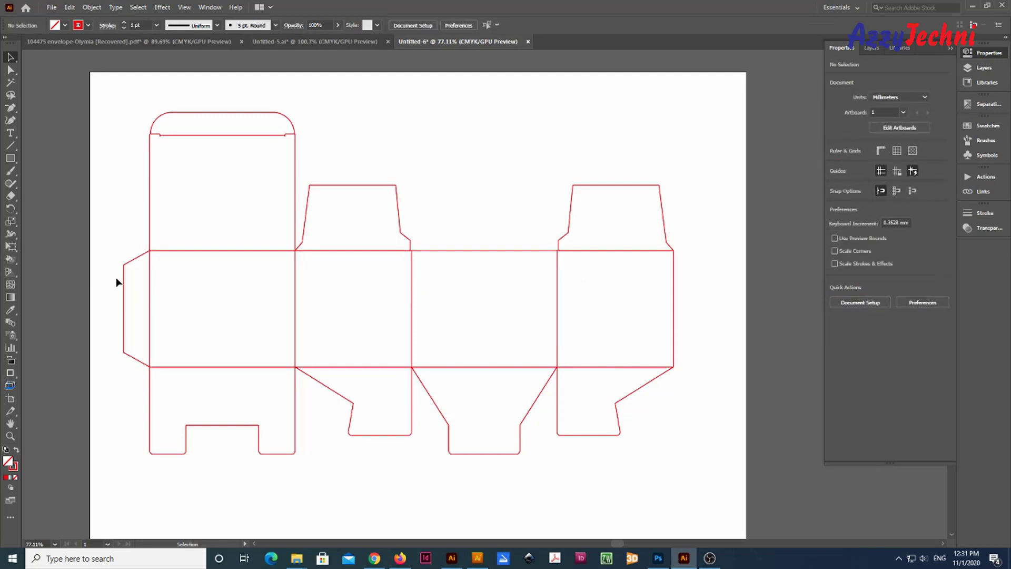
Step: Colour the strokes of the four vertical fold lines between the glue flap and body panels green
left_click_drag(145, 280, 583, 284)
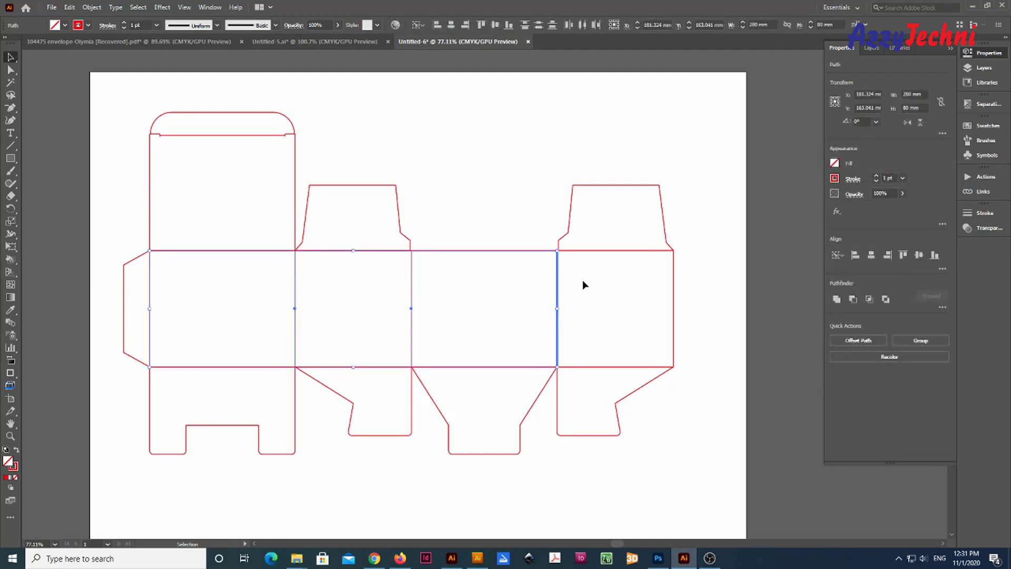
left_click(986, 103)
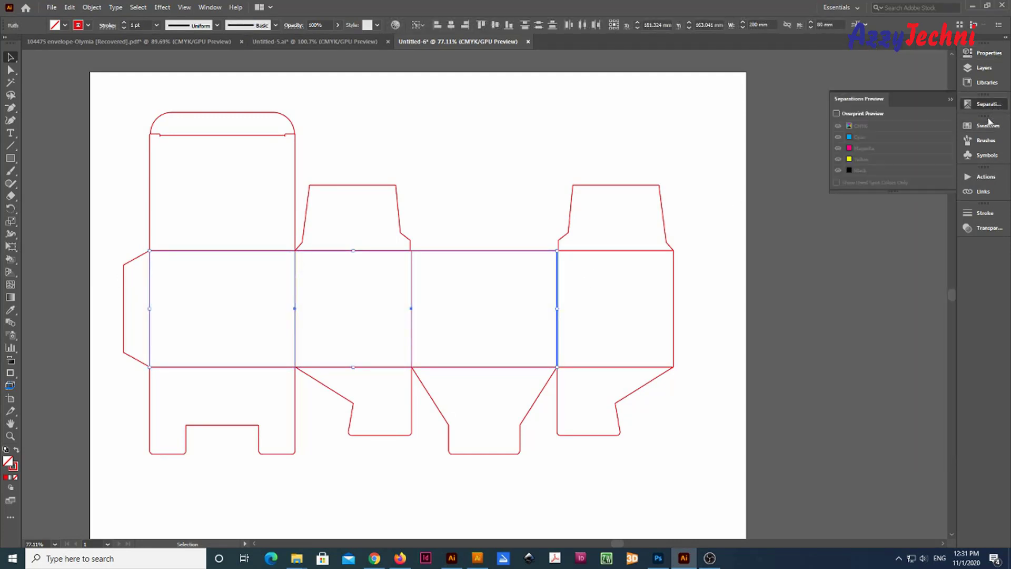
left_click(985, 126)
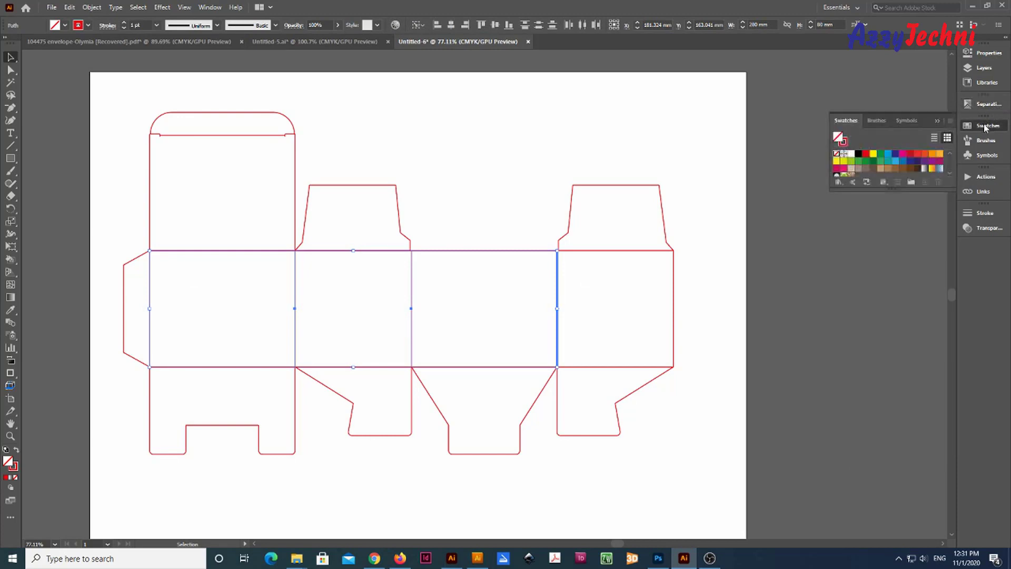
left_click(865, 161)
left_click(794, 213)
scroll(763, 275, "down", 1)
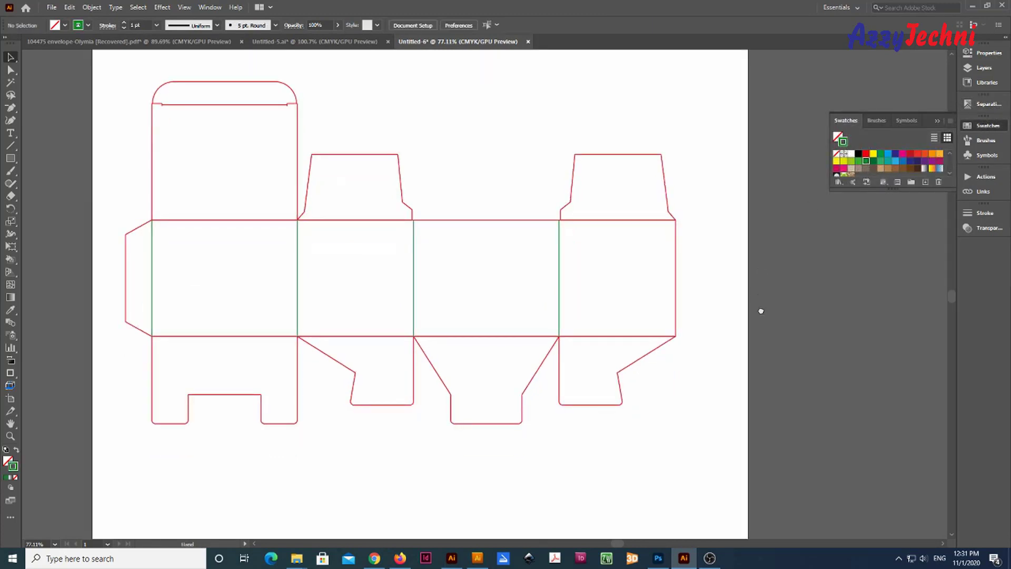
scroll(761, 311, "up", 1)
key("a")
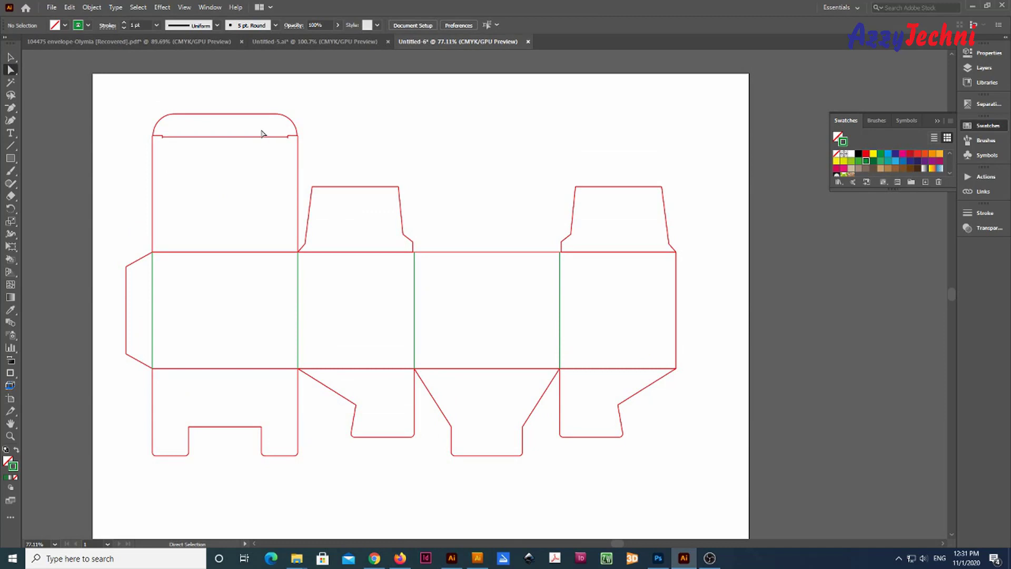
Step: Cut the tuck flap fold and the first panel's upper and lower fold edges out and paste them in place as separate paths
left_click_drag(262, 133, 278, 384)
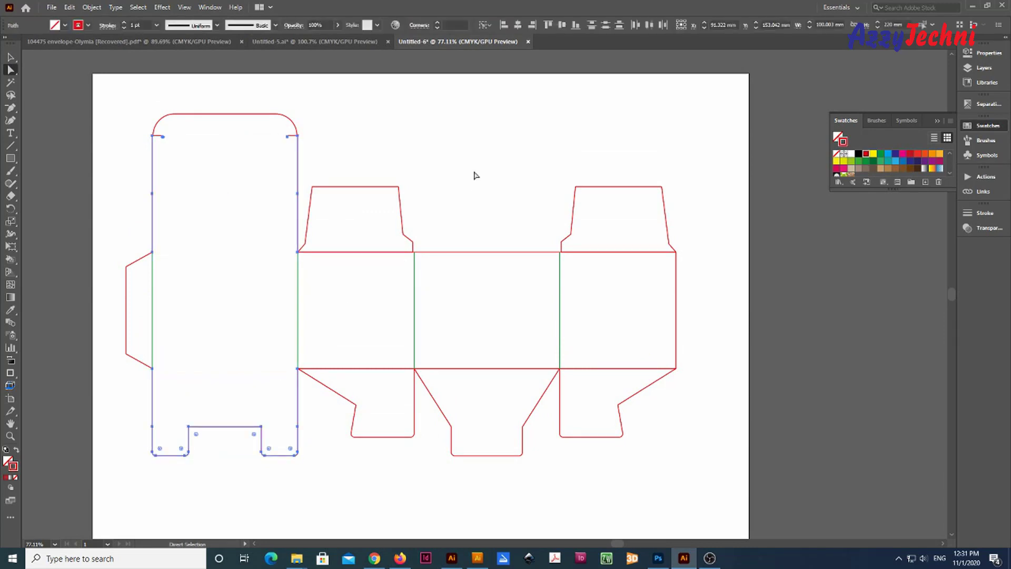
left_click(507, 142)
key("v")
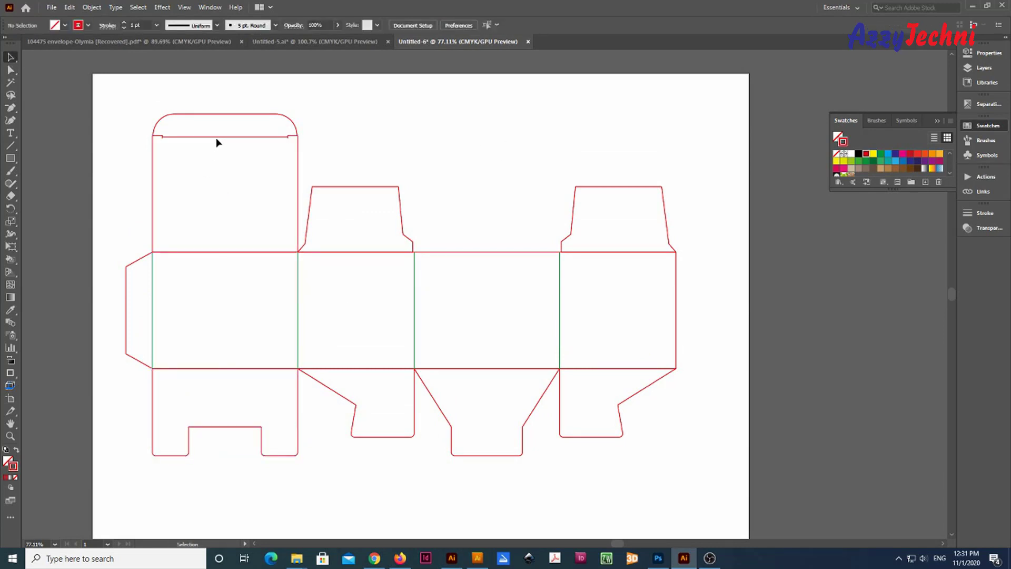
left_click_drag(217, 138, 221, 193)
key("Delete")
key("ctrl+z")
key("ctrl+z")
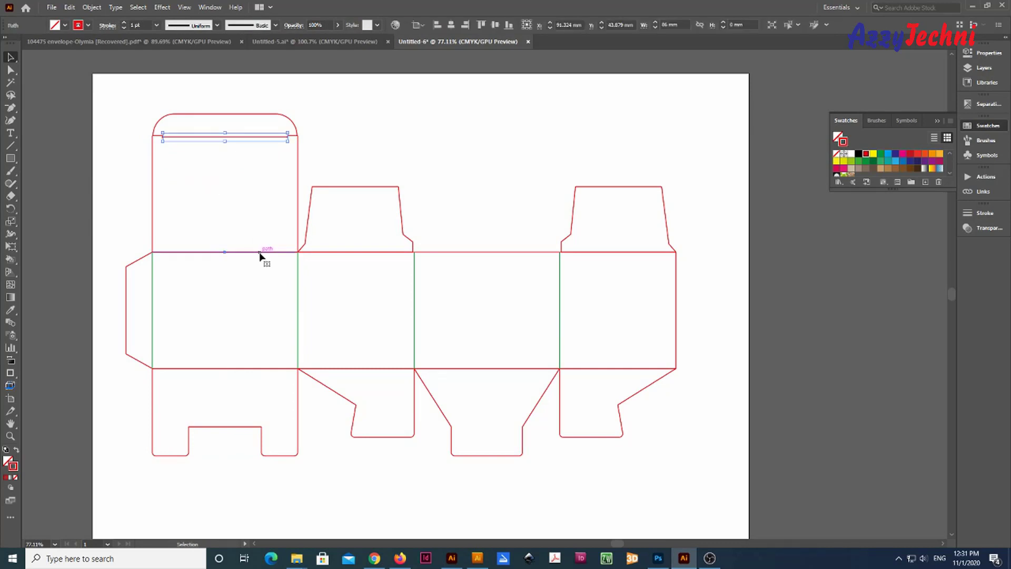
Step: Colour the tuck flap fold and the first panel's two horizontal fold lines green by sampling a vertical fold line
left_click(261, 310)
mouse_move(278, 380)
left_mouse_down()
mouse_move(271, 172)
mouse_move(251, 135)
left_mouse_up()
key("i")
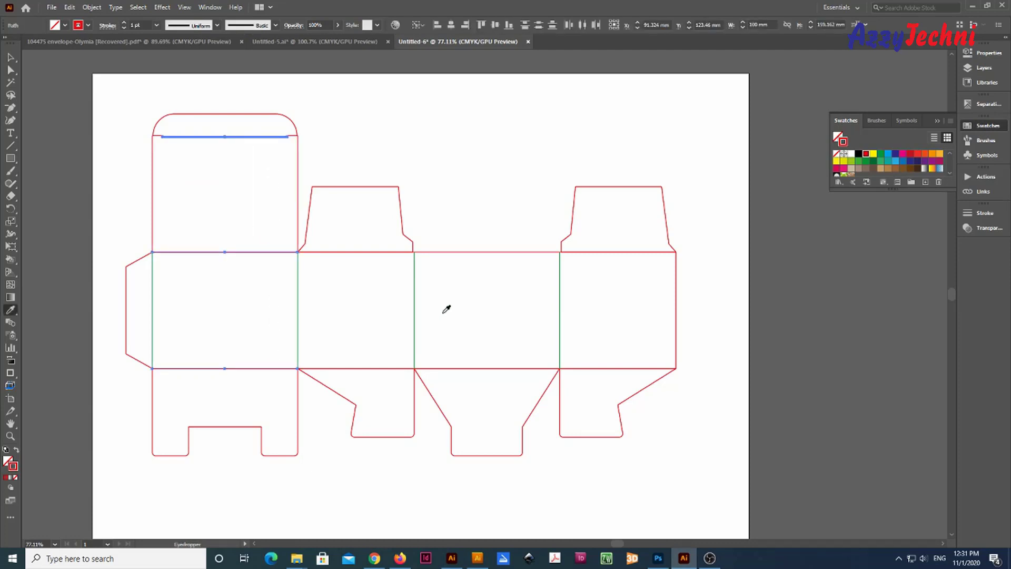
left_click(414, 290)
key("v")
left_click(467, 265)
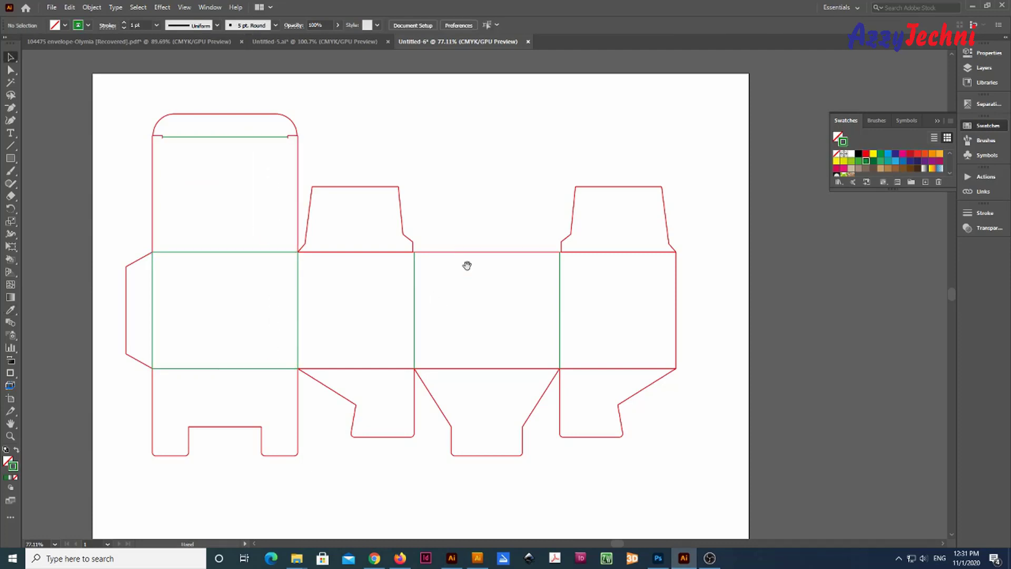
Step: Cut the fourth panel's upper and lower fold edges out and paste them in place as separate paths
left_click_drag(477, 275, 444, 270)
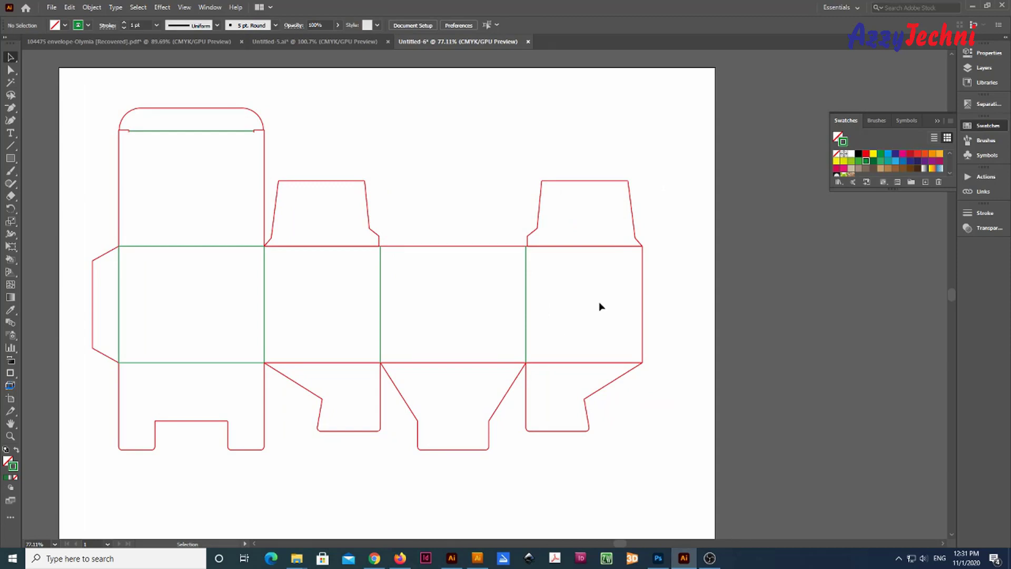
key("a")
left_click_drag(619, 282, 616, 371)
left_click(614, 370)
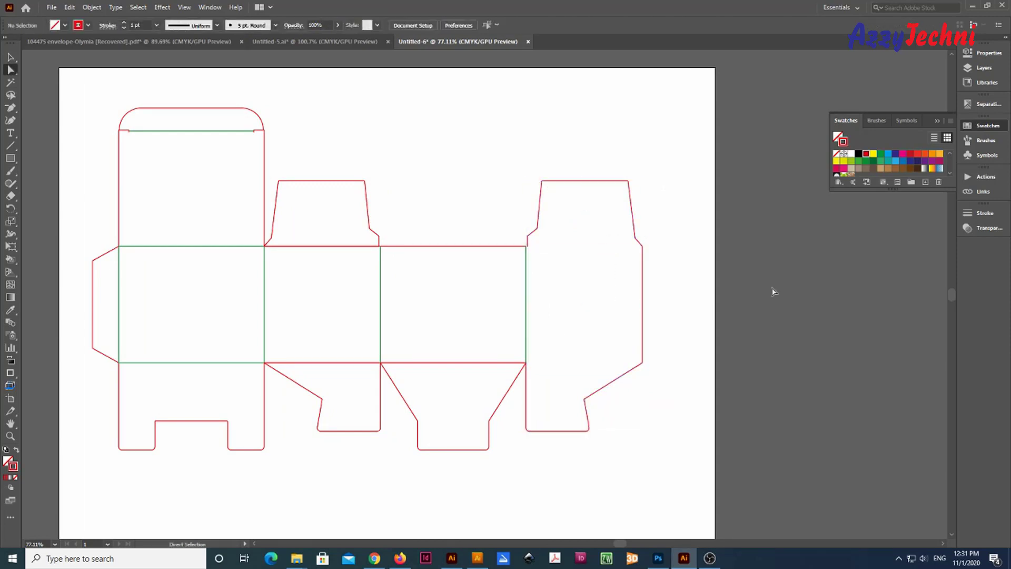
key("v")
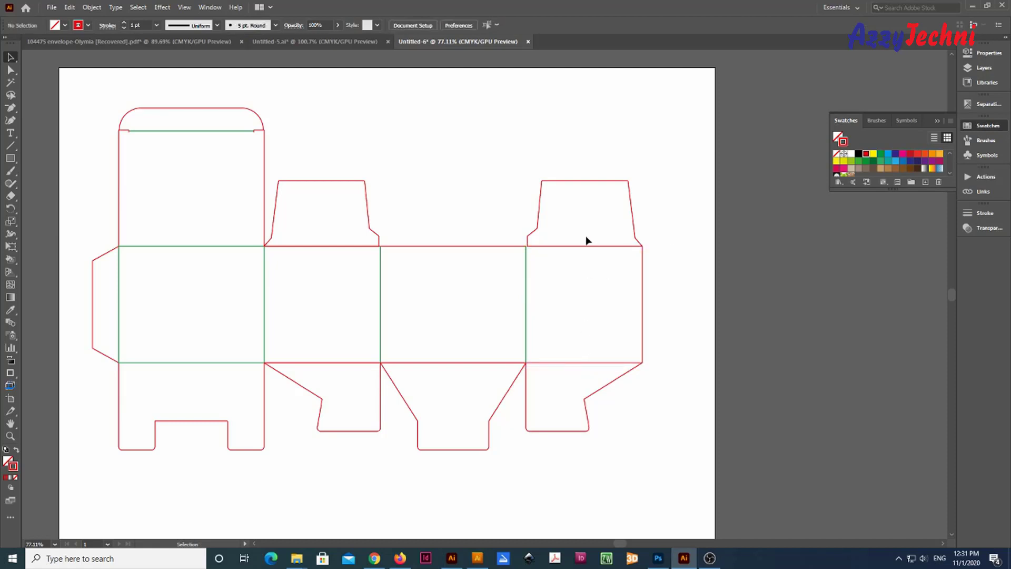
Step: Give the fourth panel's upper and lower fold lines the green stroke of the adjacent vertical fold line
left_click(570, 363)
key("i")
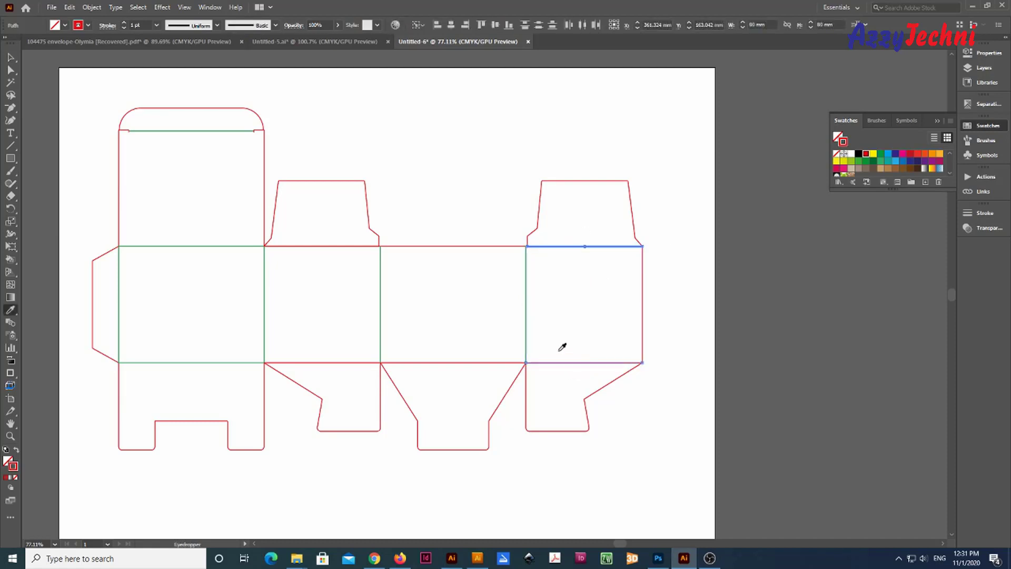
left_click(526, 303)
key("v")
left_click(388, 311)
Step: Cut the second panel's upper and lower fold edges out and paste them in place as separate paths
left_click_drag(388, 312, 451, 309)
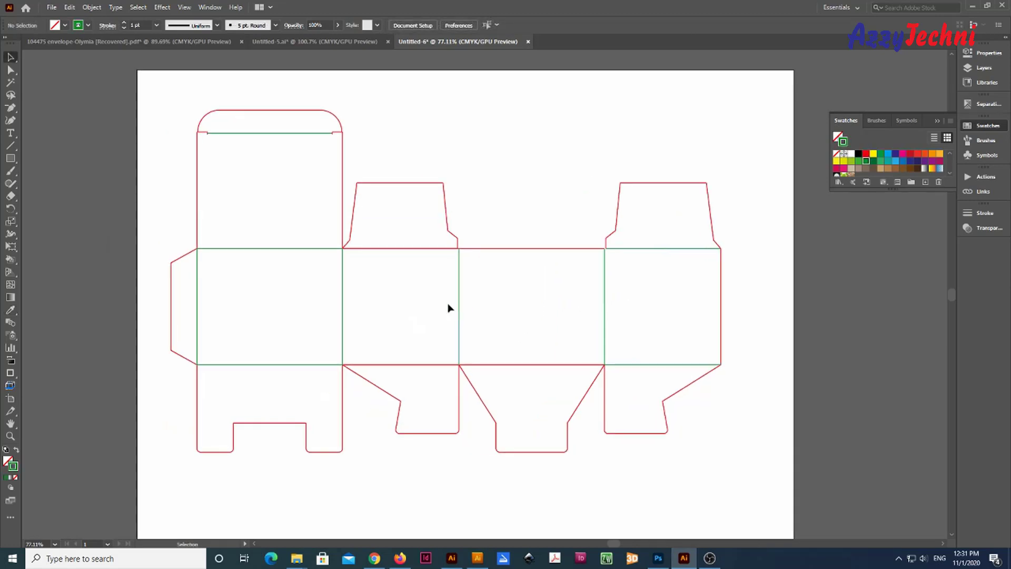
key("a")
left_click_drag(434, 240, 450, 375)
left_click(547, 204)
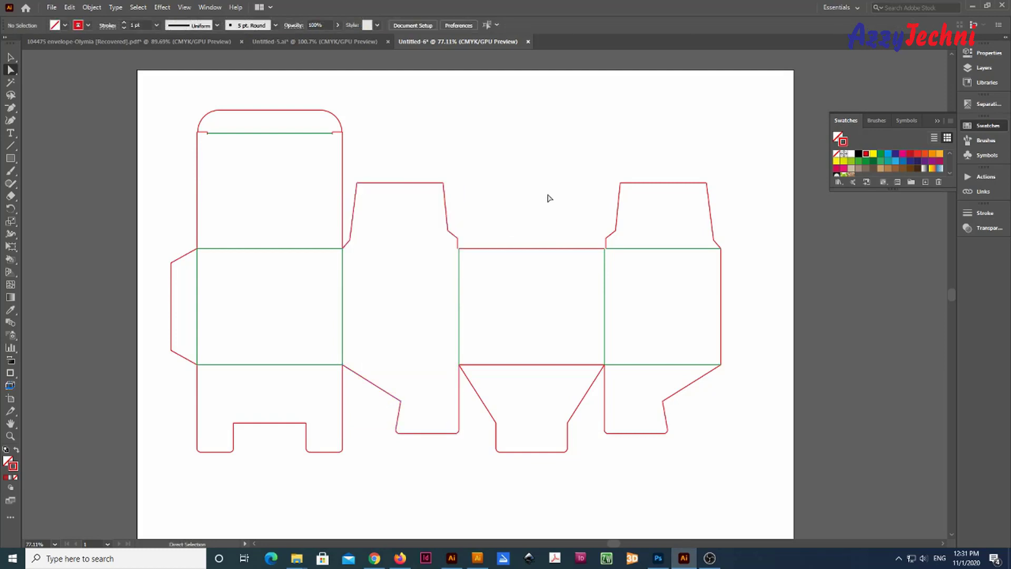
key("v")
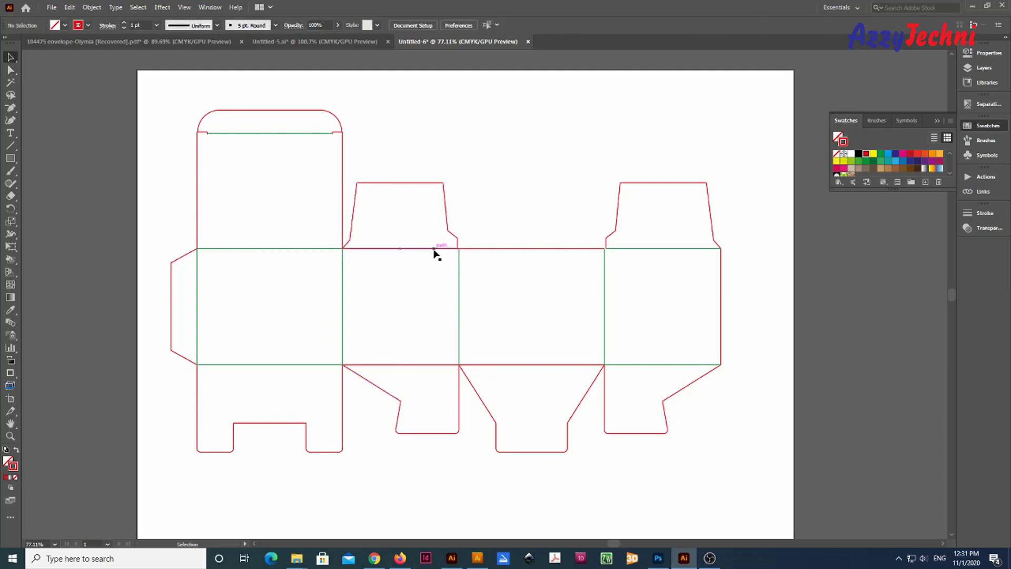
left_click_drag(433, 249, 433, 280)
key("Delete")
left_click_drag(419, 366, 416, 316)
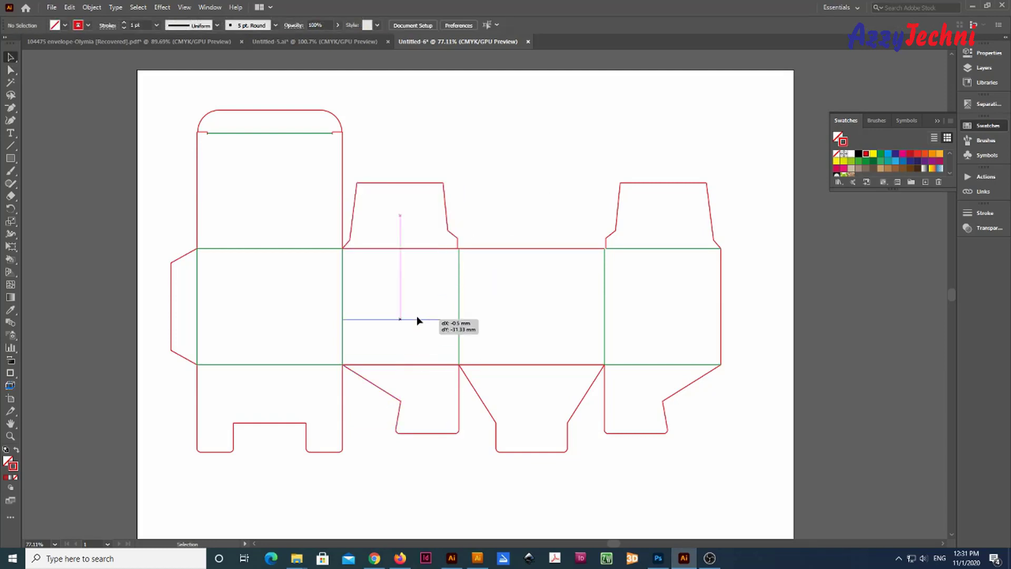
key("ctrl+z")
Step: Give the second panel's upper and lower fold lines the green stroke of the adjacent vertical fold line
left_click_drag(443, 378, 426, 237)
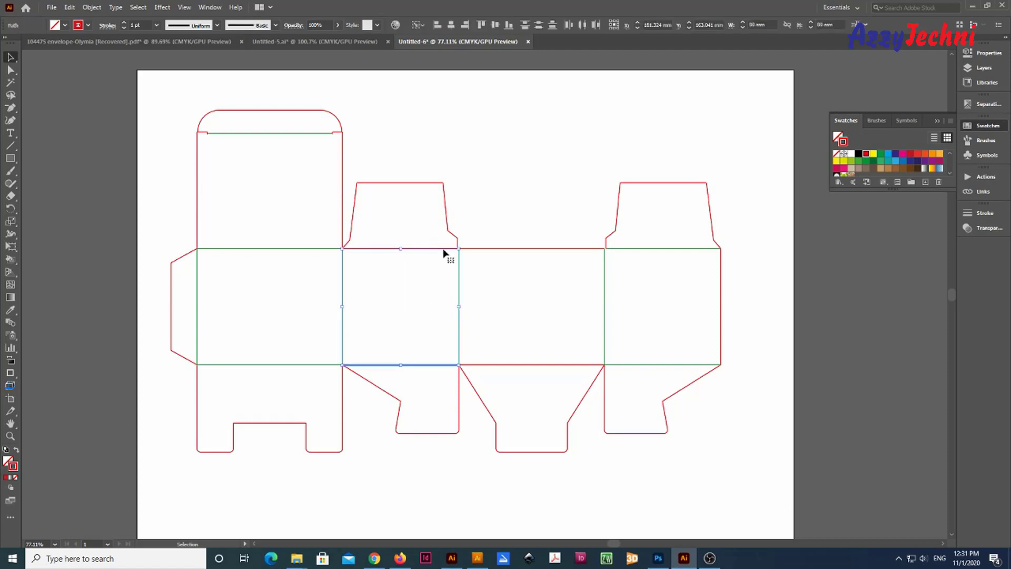
key("i")
left_click(459, 270)
key("v")
left_click(509, 219)
Step: Cut the fold edge between the third panel and its bottom flap out and paste it in place as a separate path
scroll(522, 237, "up", 1)
key("a")
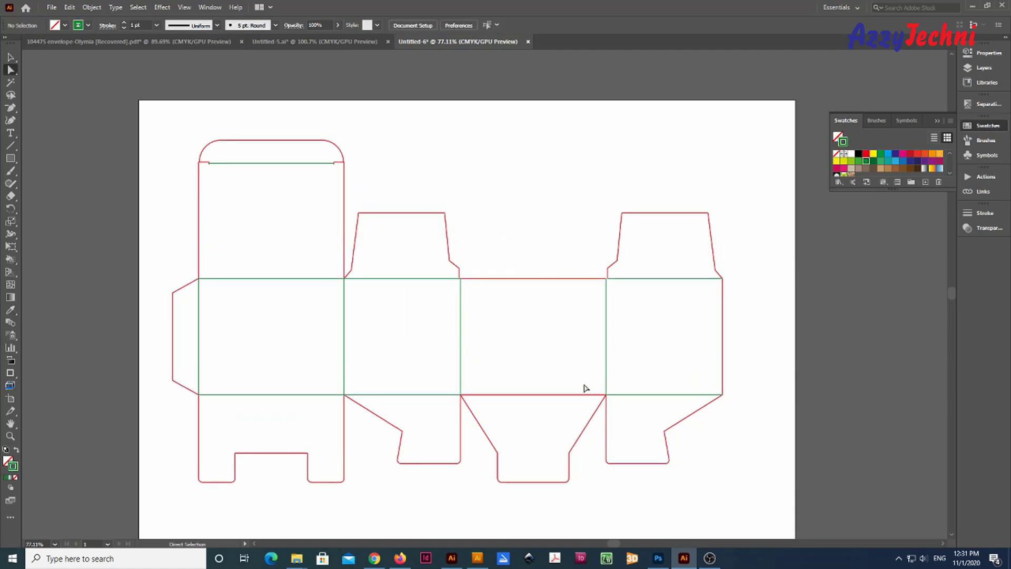
left_click(591, 395)
key("ctrl+x")
key("v")
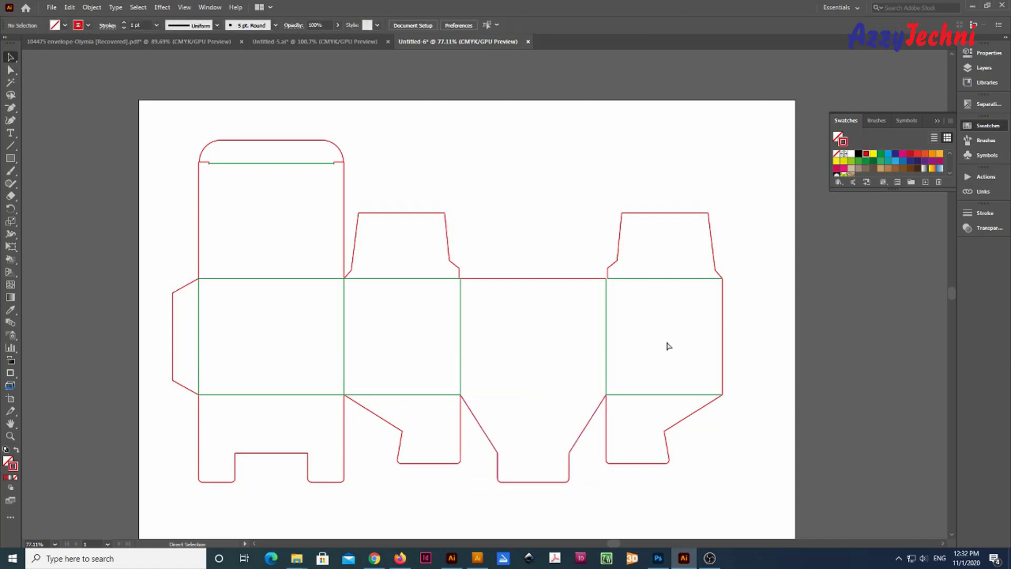
key("ctrl+f")
left_click(592, 371)
left_click_drag(529, 395, 564, 399)
key("ctrl+z")
Step: Colour the third panel's lower fold line green by sampling the adjacent vertical fold line
key("i")
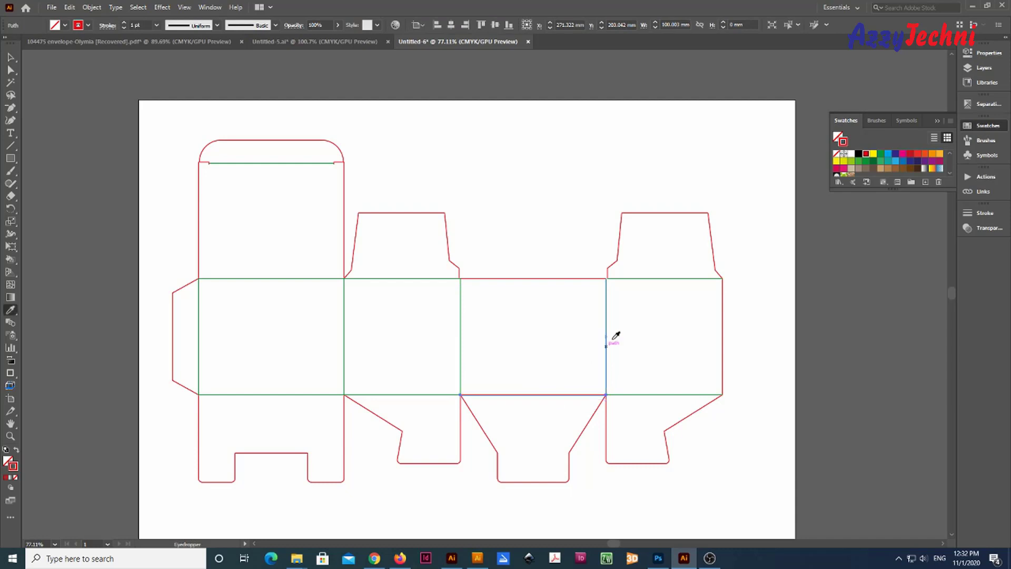
left_click(606, 311)
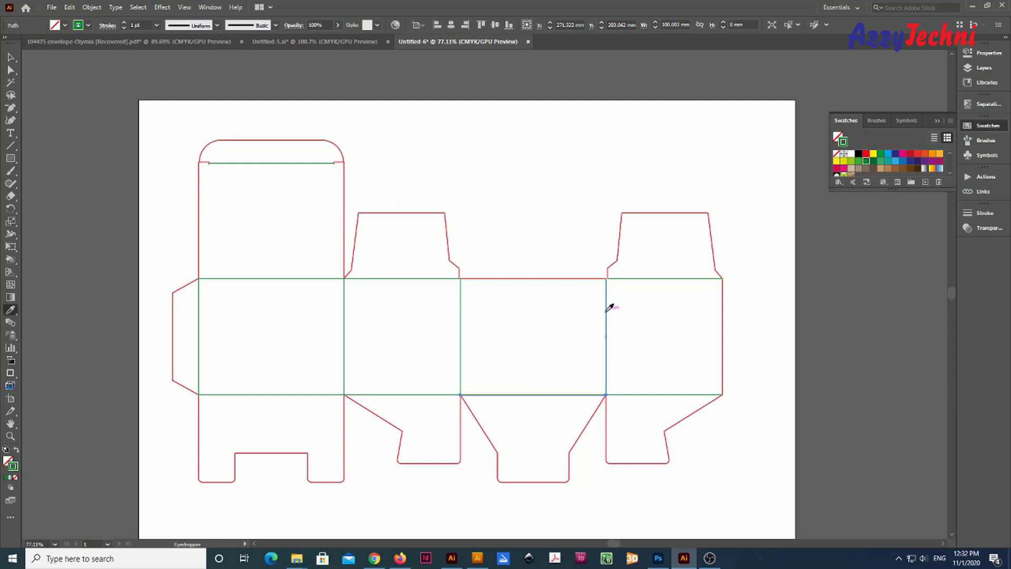
key("v")
left_click(764, 347)
Step: Group all paths of the dieline and create trim marks around the group
scroll(764, 345, "down", 1)
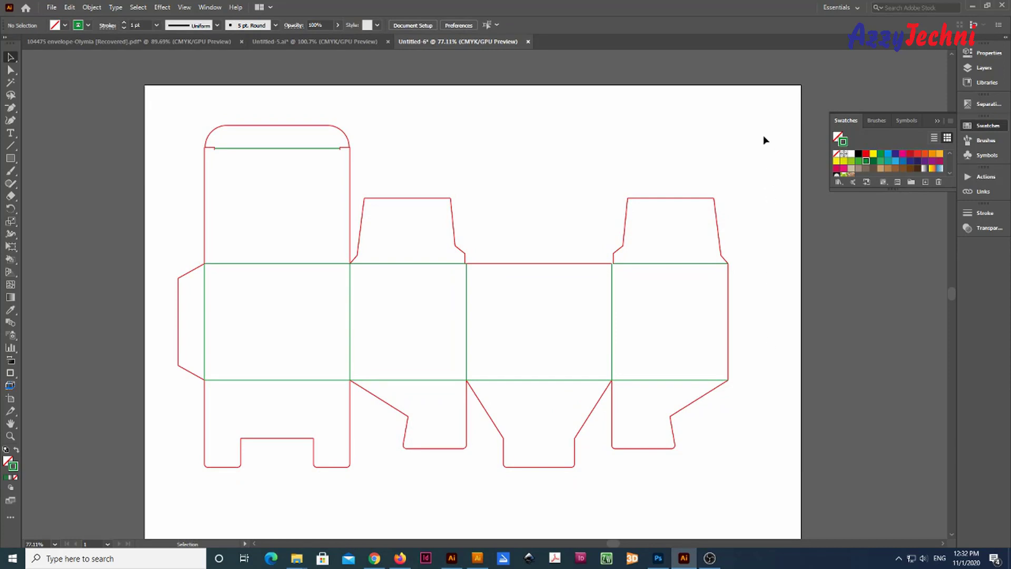
left_click_drag(763, 135, 148, 502)
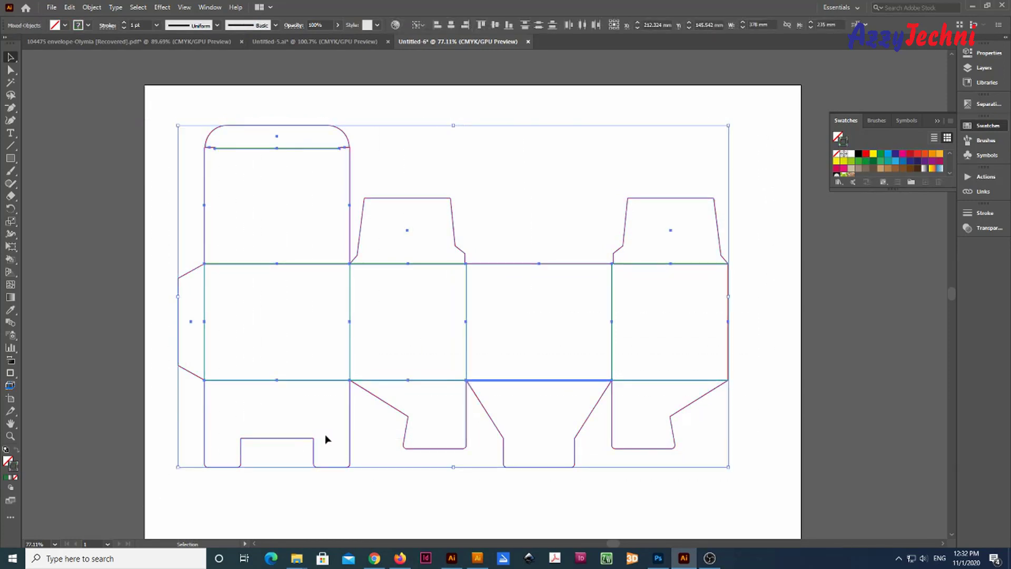
key("ctrl+g")
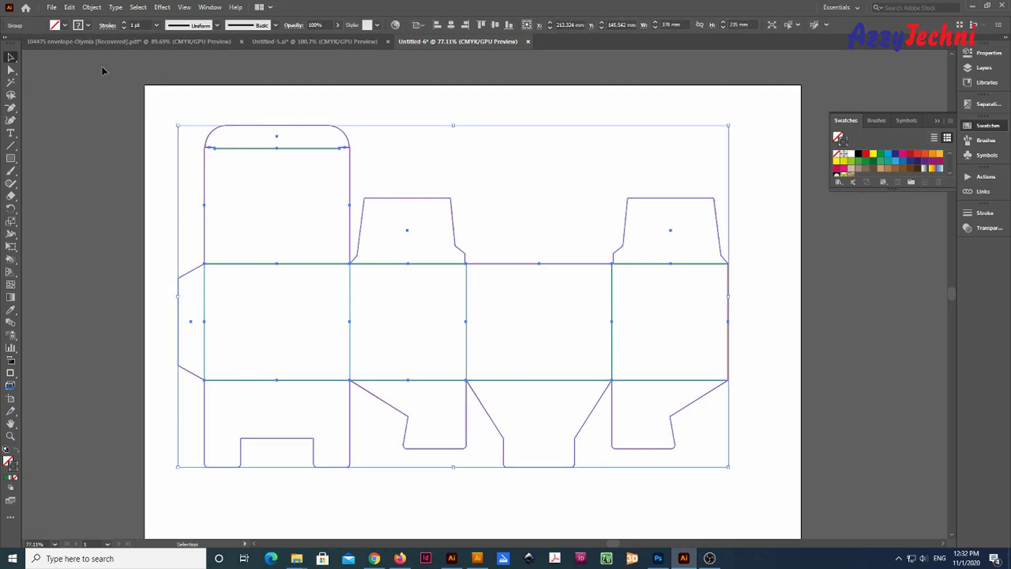
left_click(92, 7)
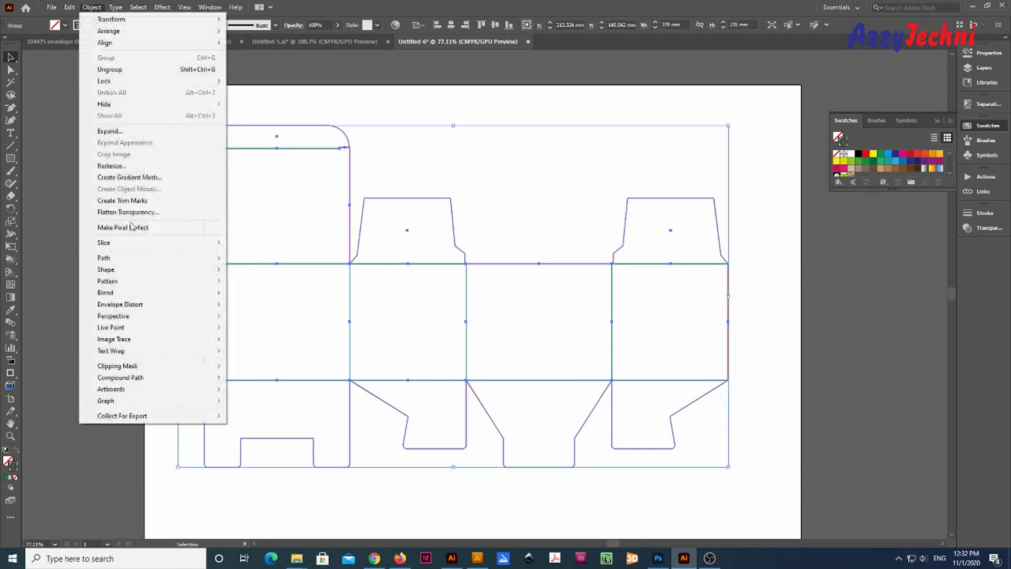
left_click(152, 203)
Step: Fit the artboard to the extent of the trim marks around the dieline
key("shift+o")
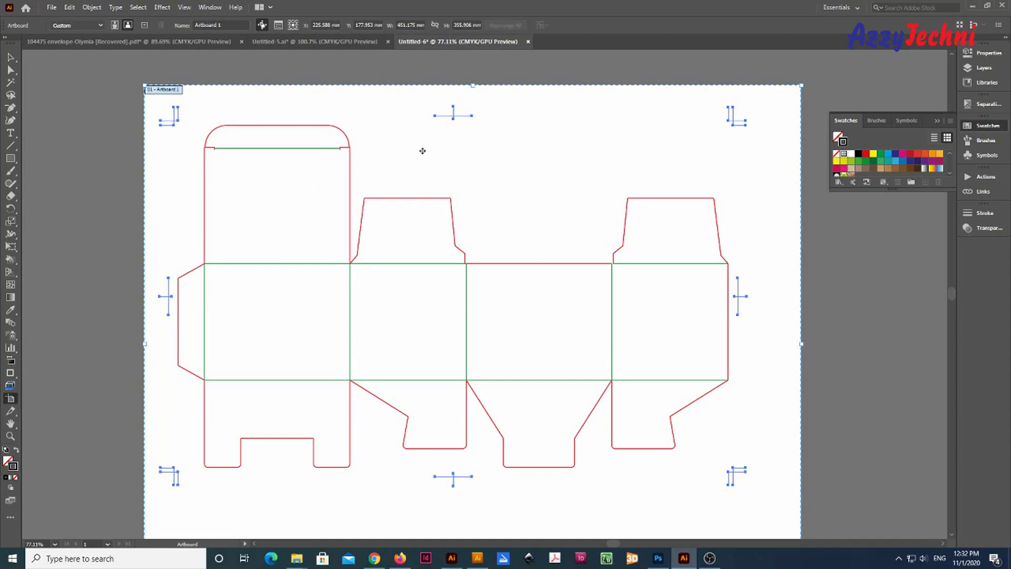
left_click(454, 114)
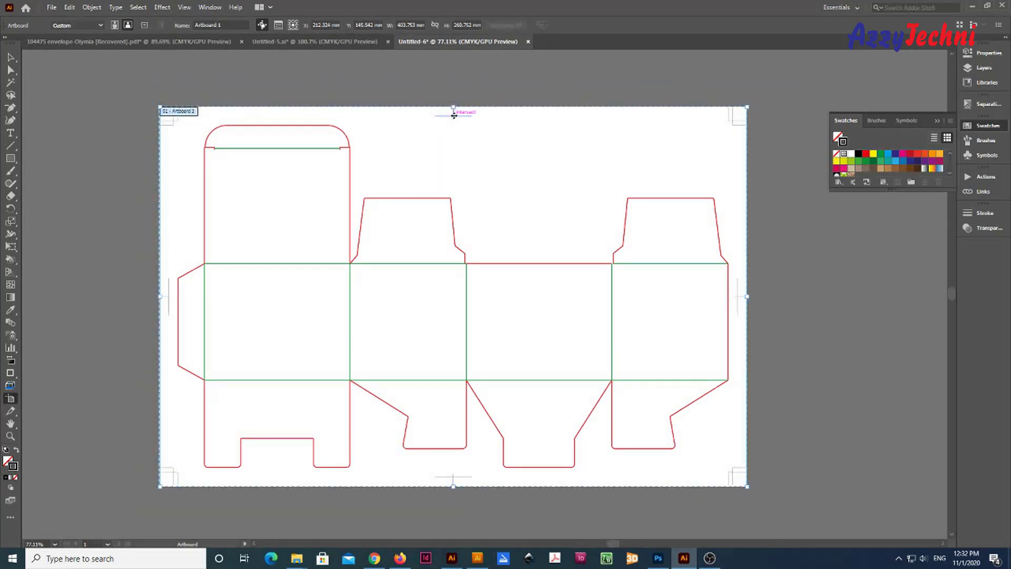
key("Escape")
key("z")
left_click(569, 276)
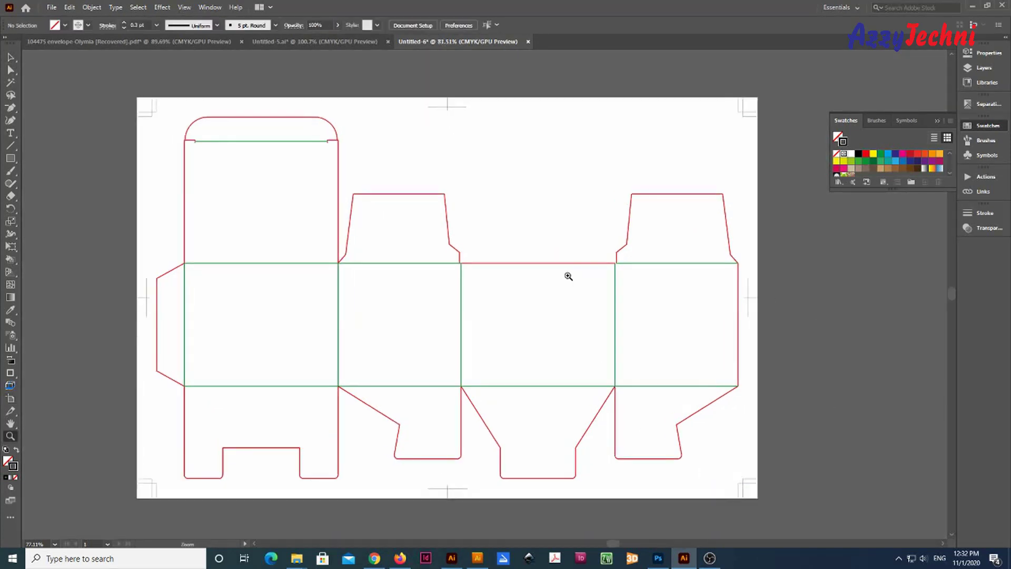
left_click(568, 276)
key("v")
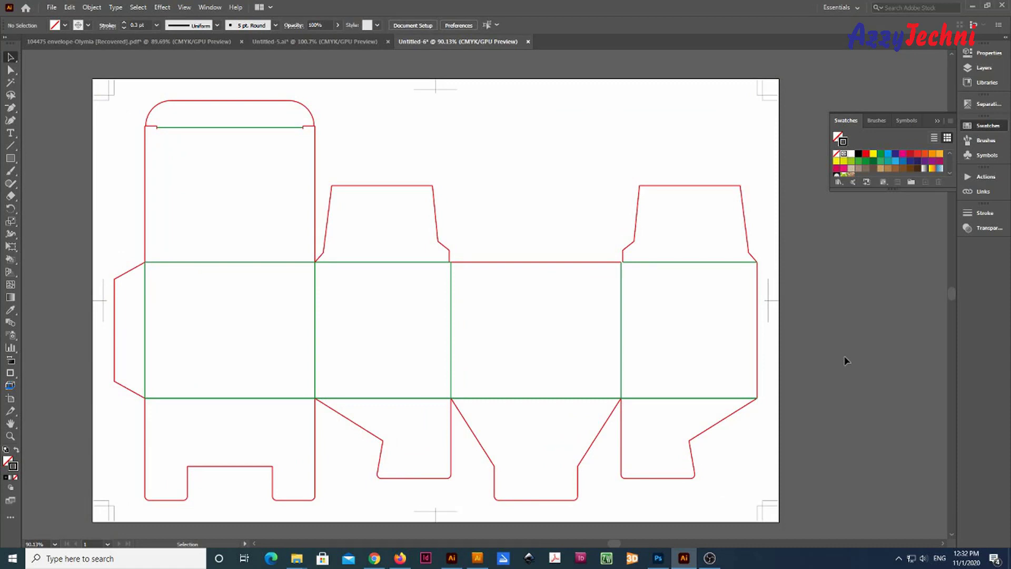